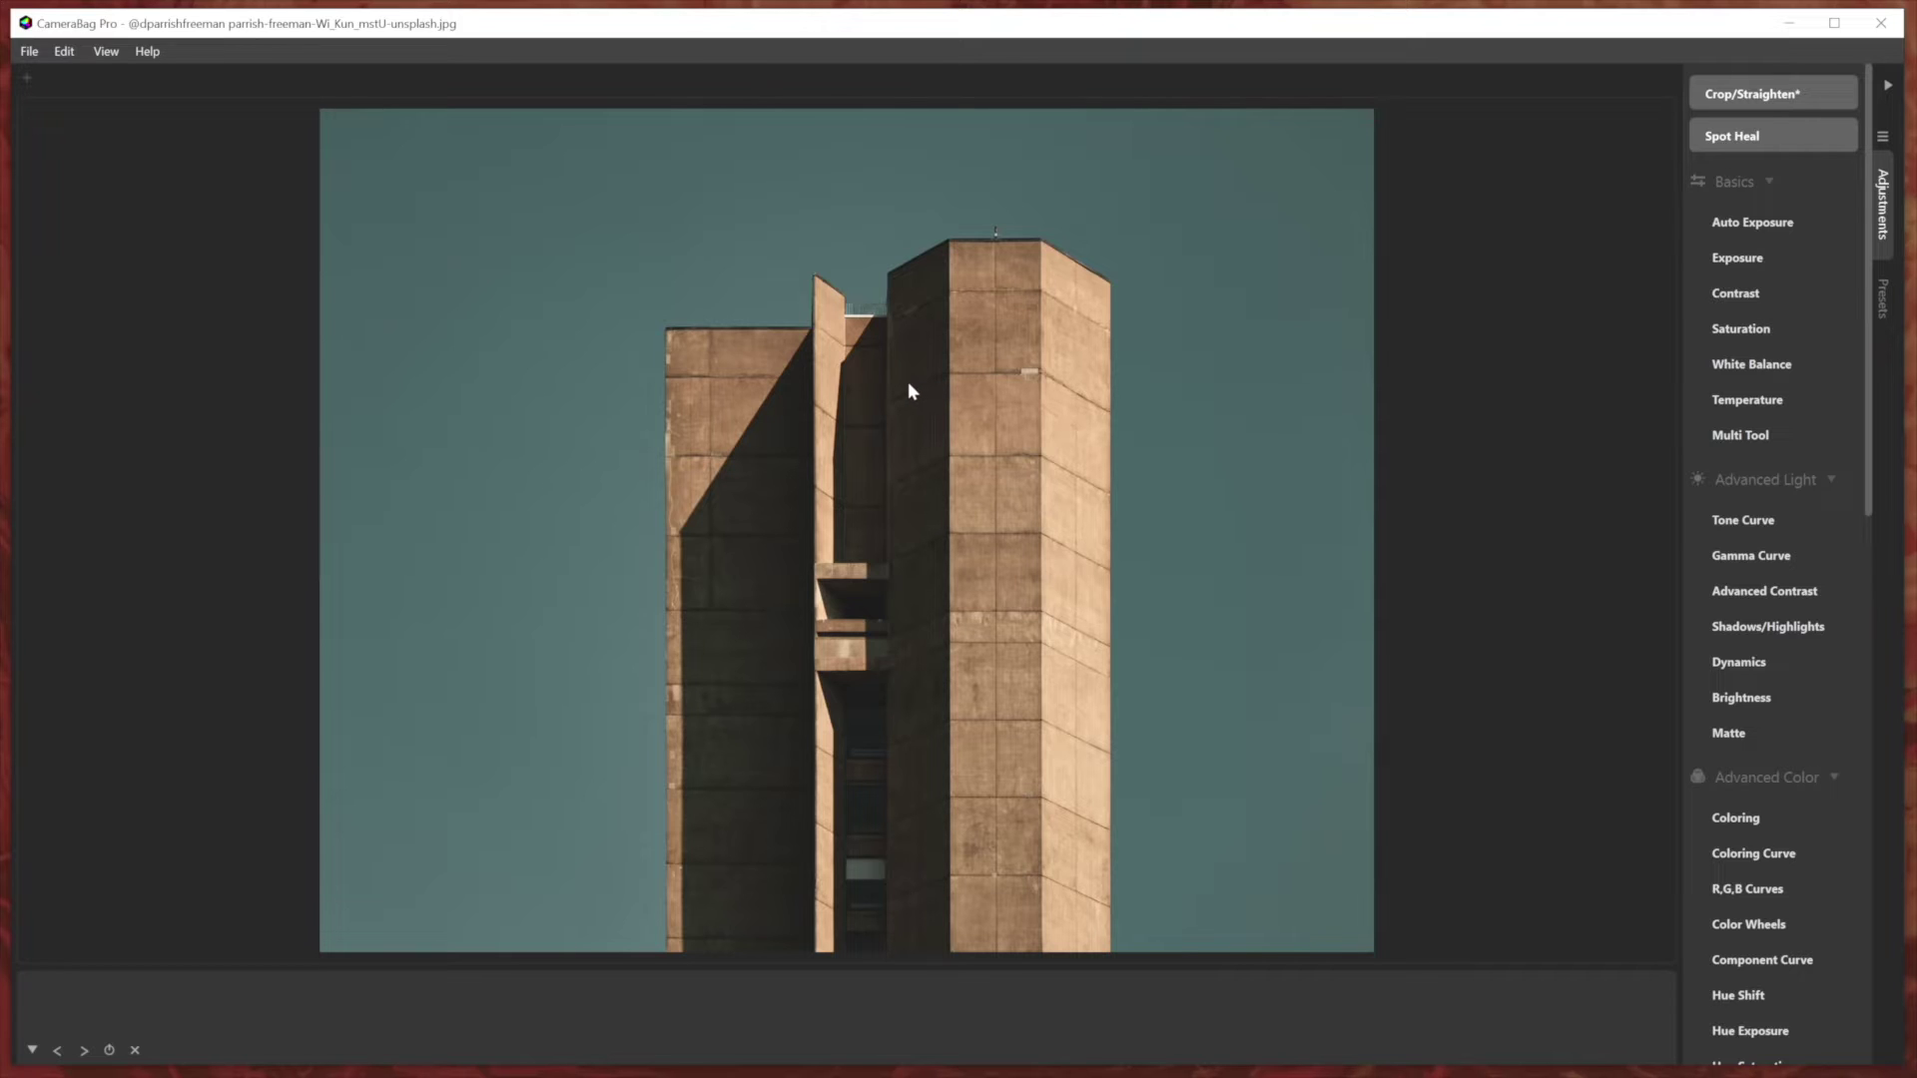
In the full-window preset browser, jump to Monocolor, then Color Essentials, then close it.
key("p")
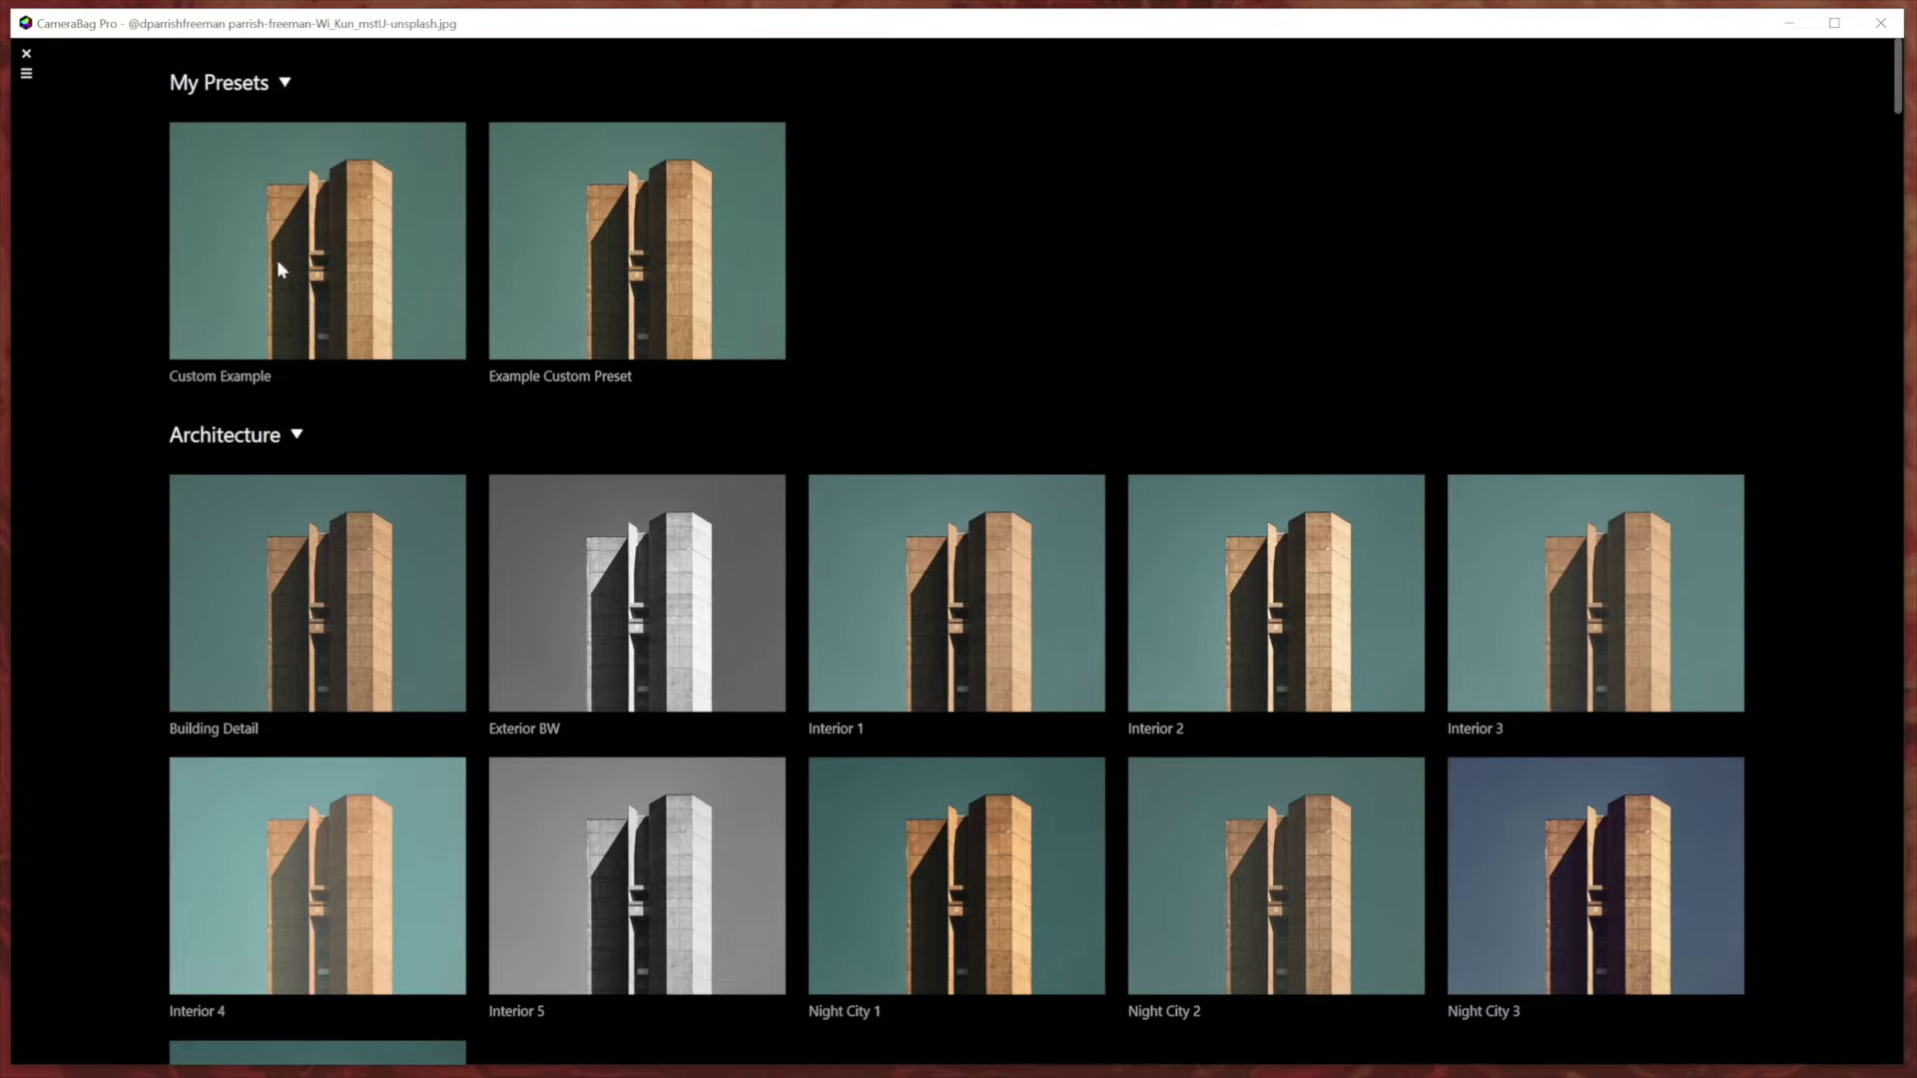
left_click(26, 73)
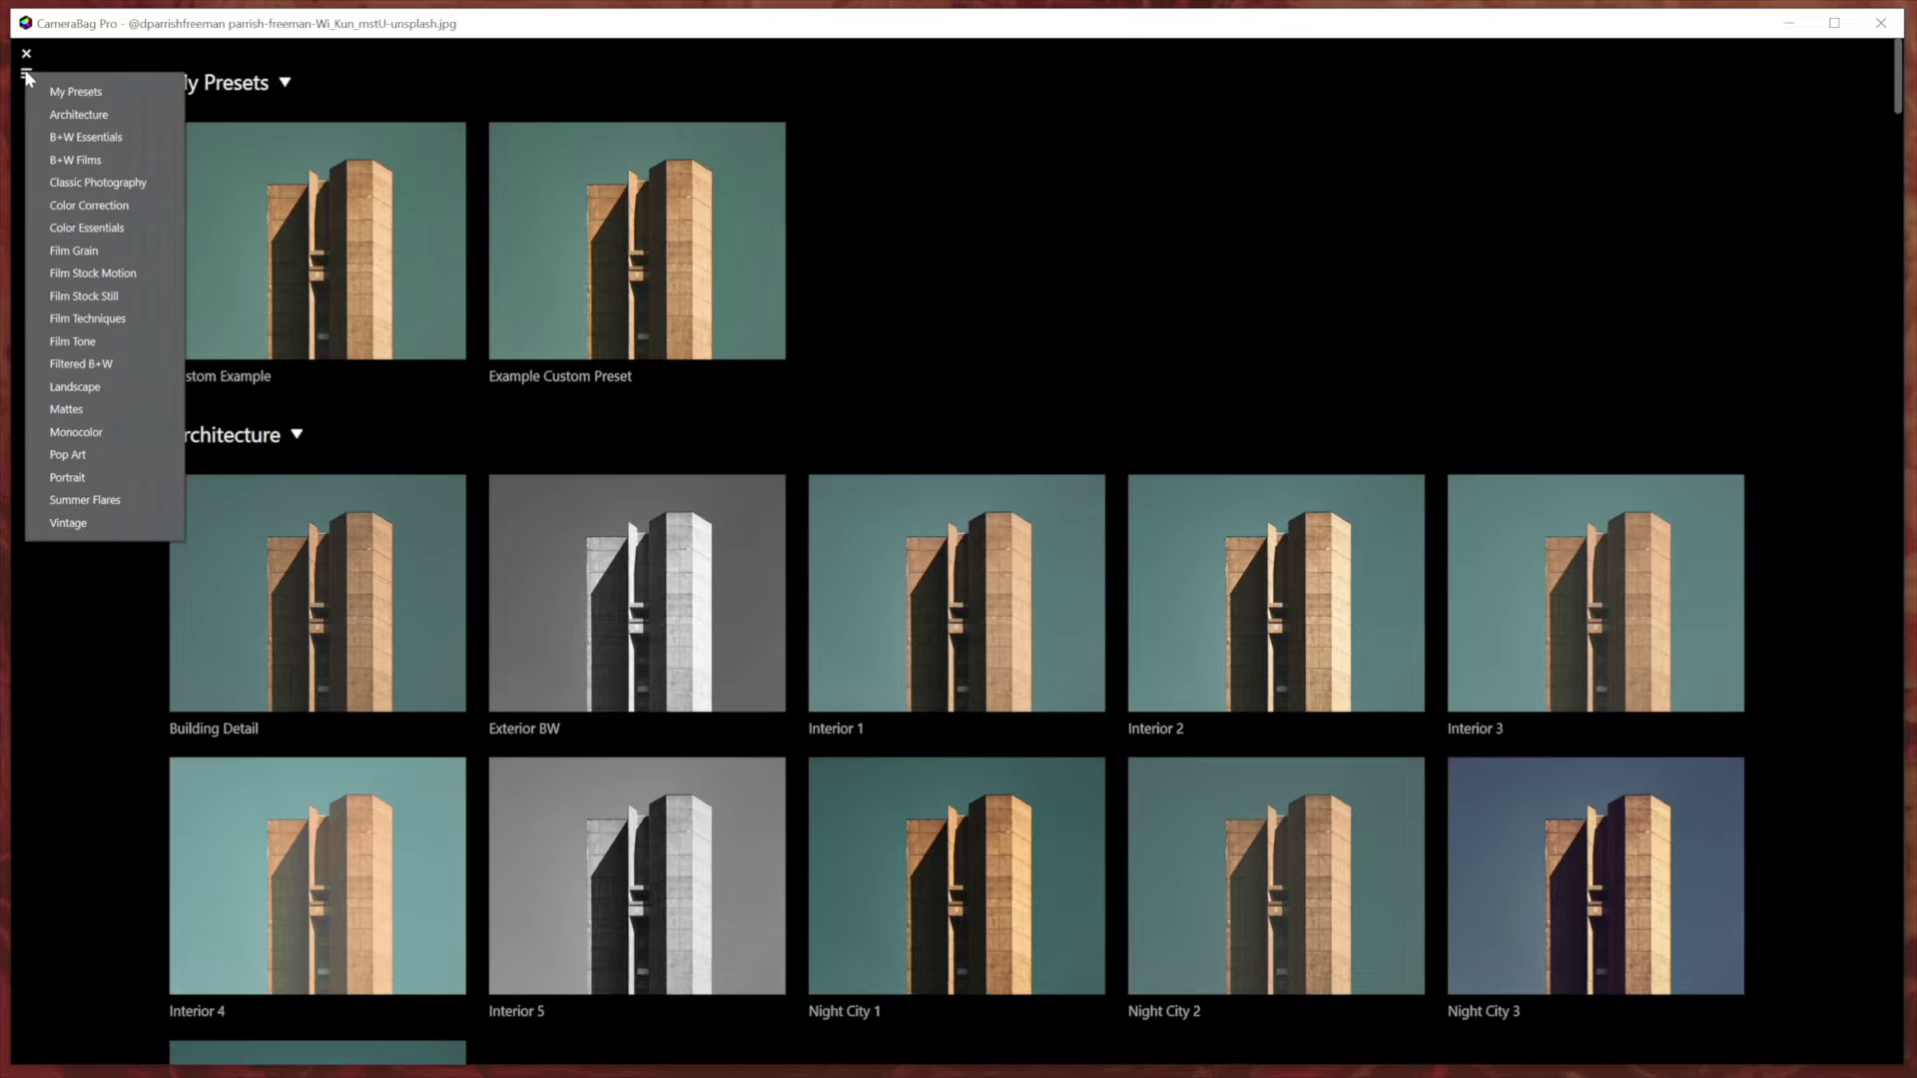
left_click(97, 431)
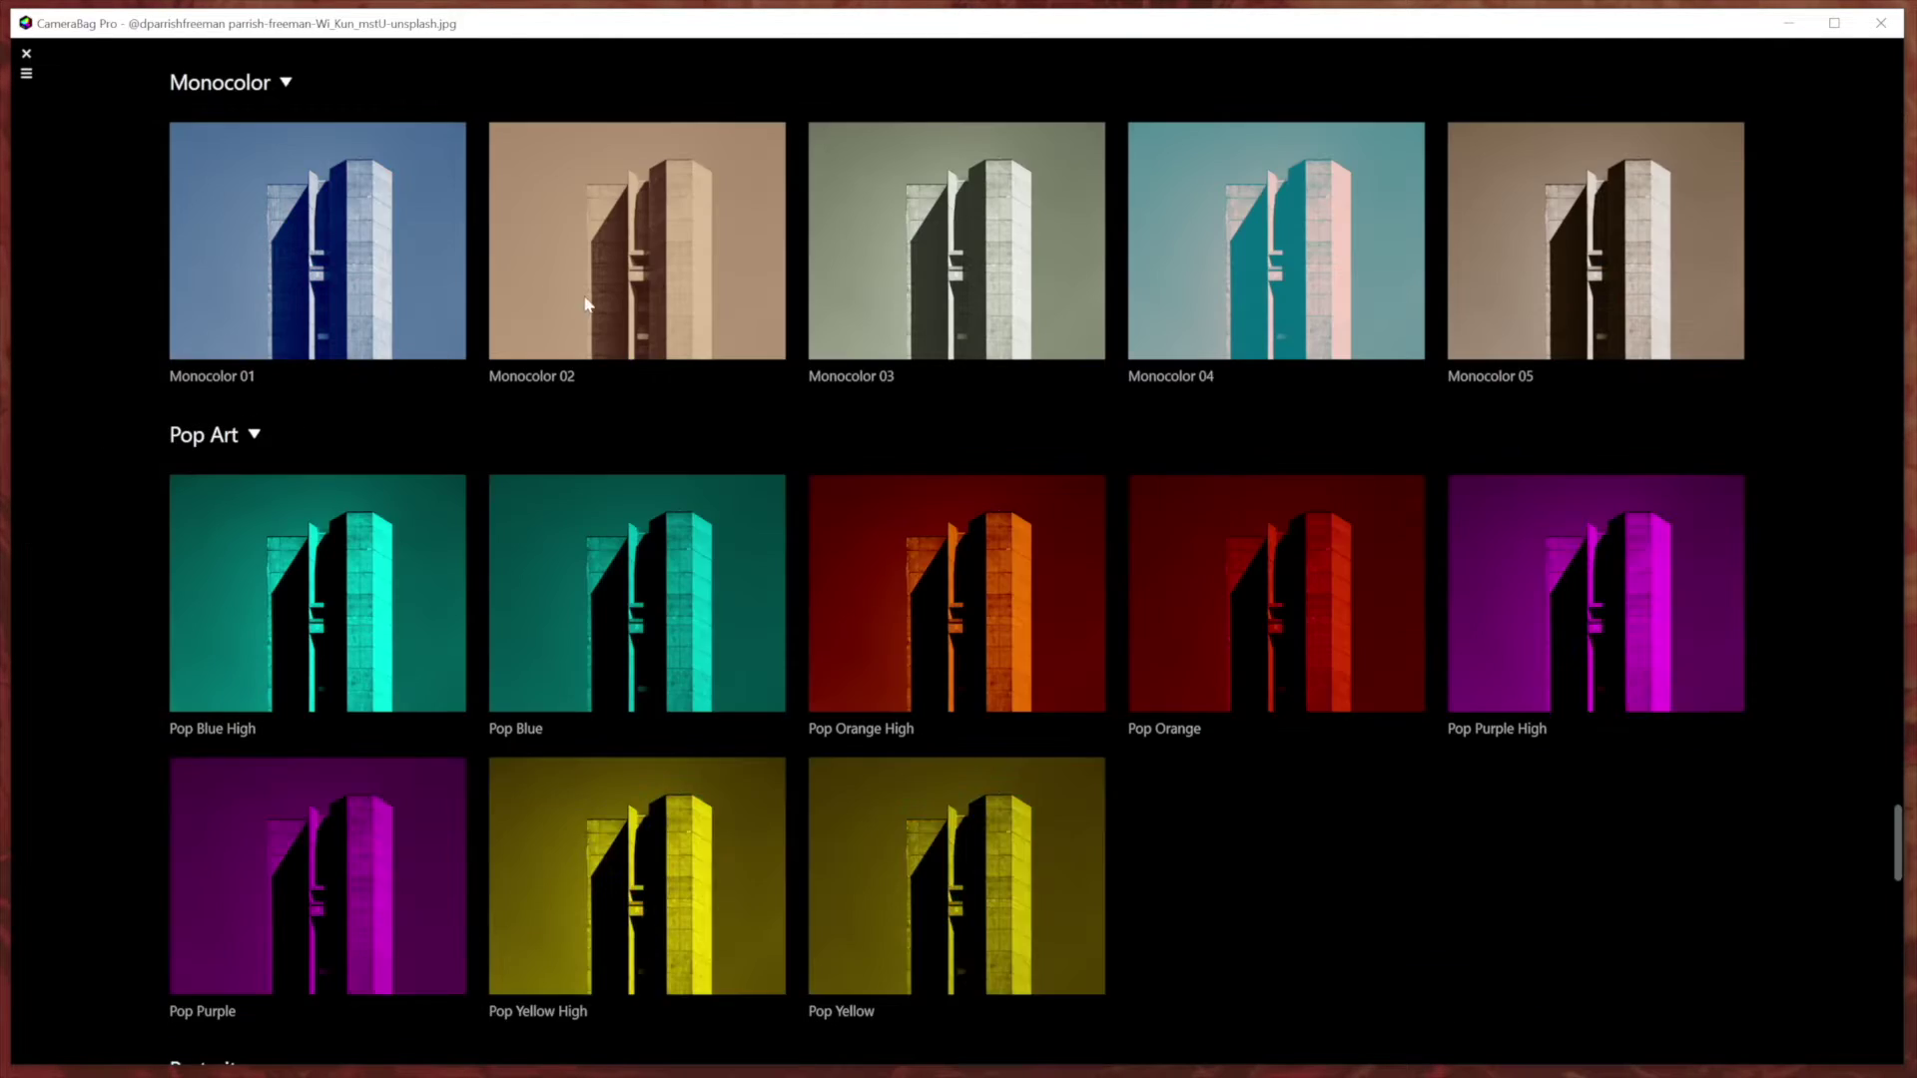
left_click(26, 73)
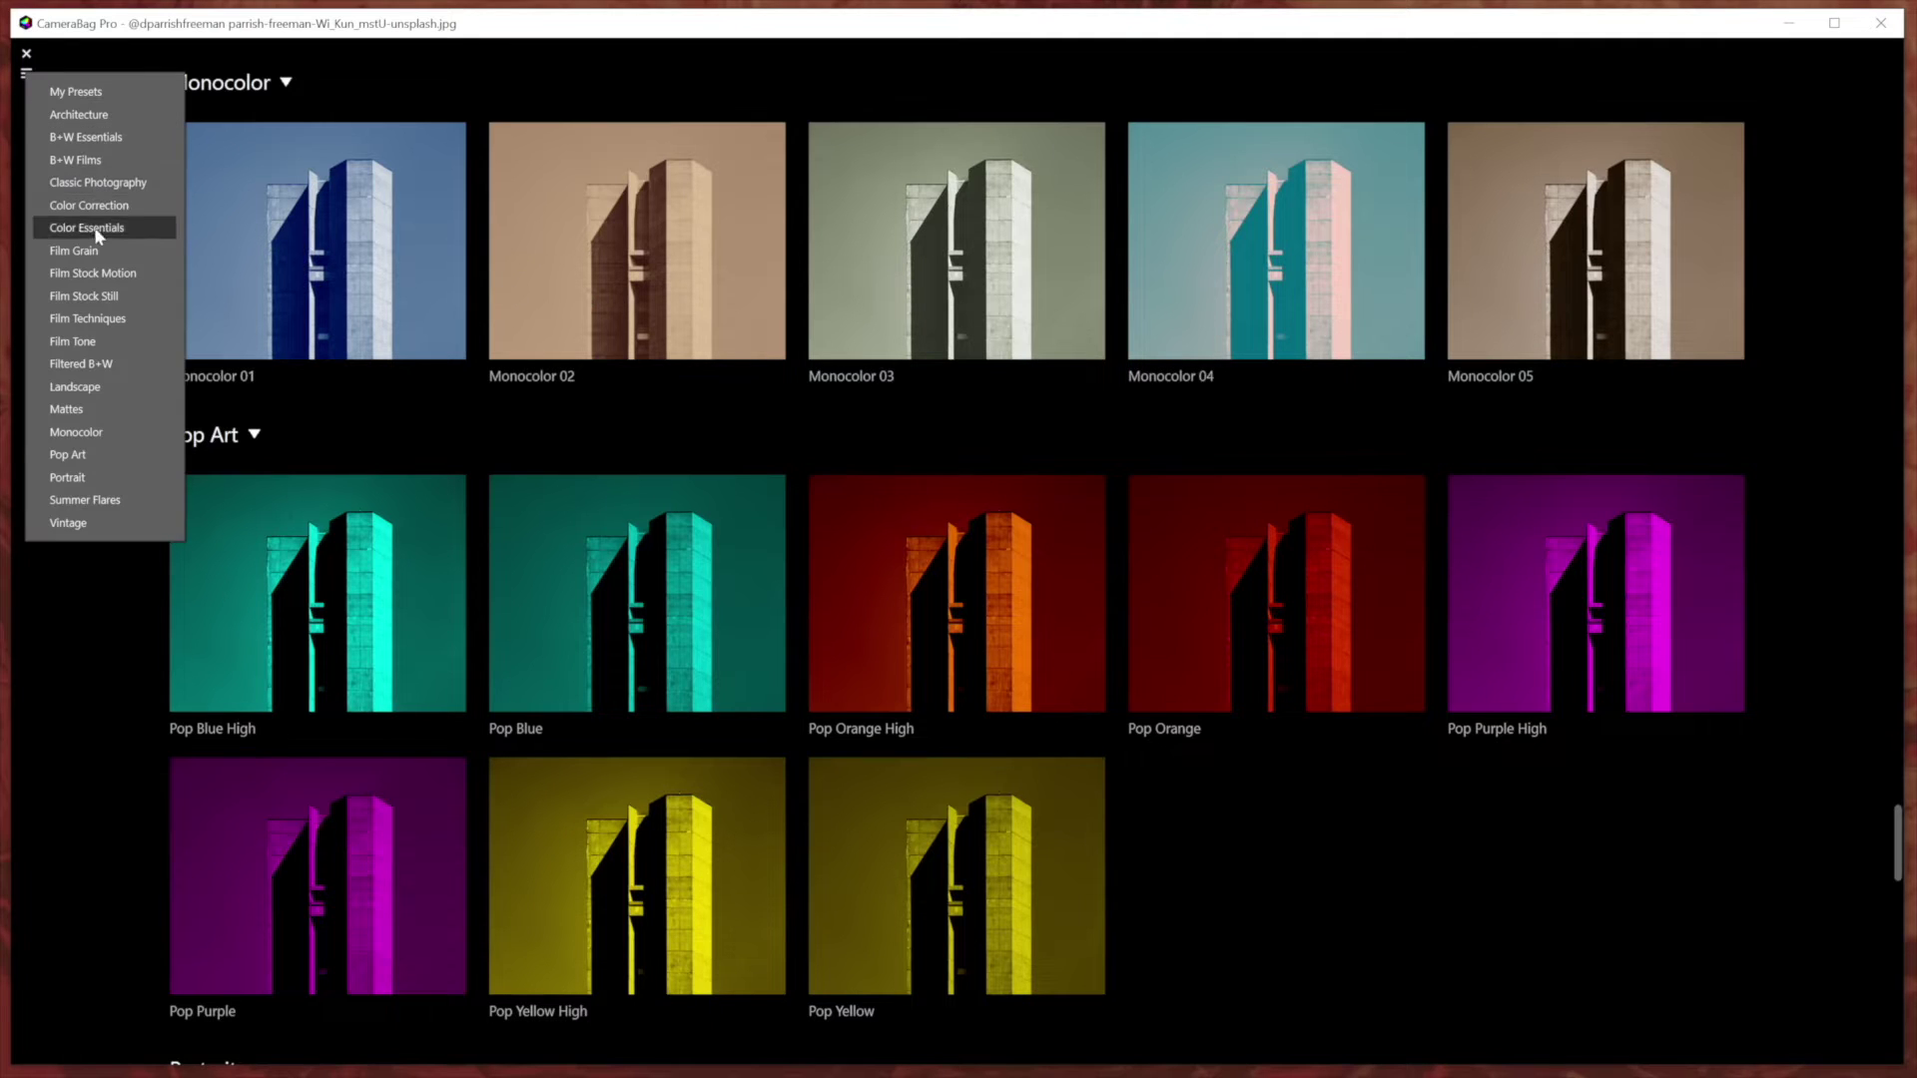
left_click(104, 230)
left_click(25, 53)
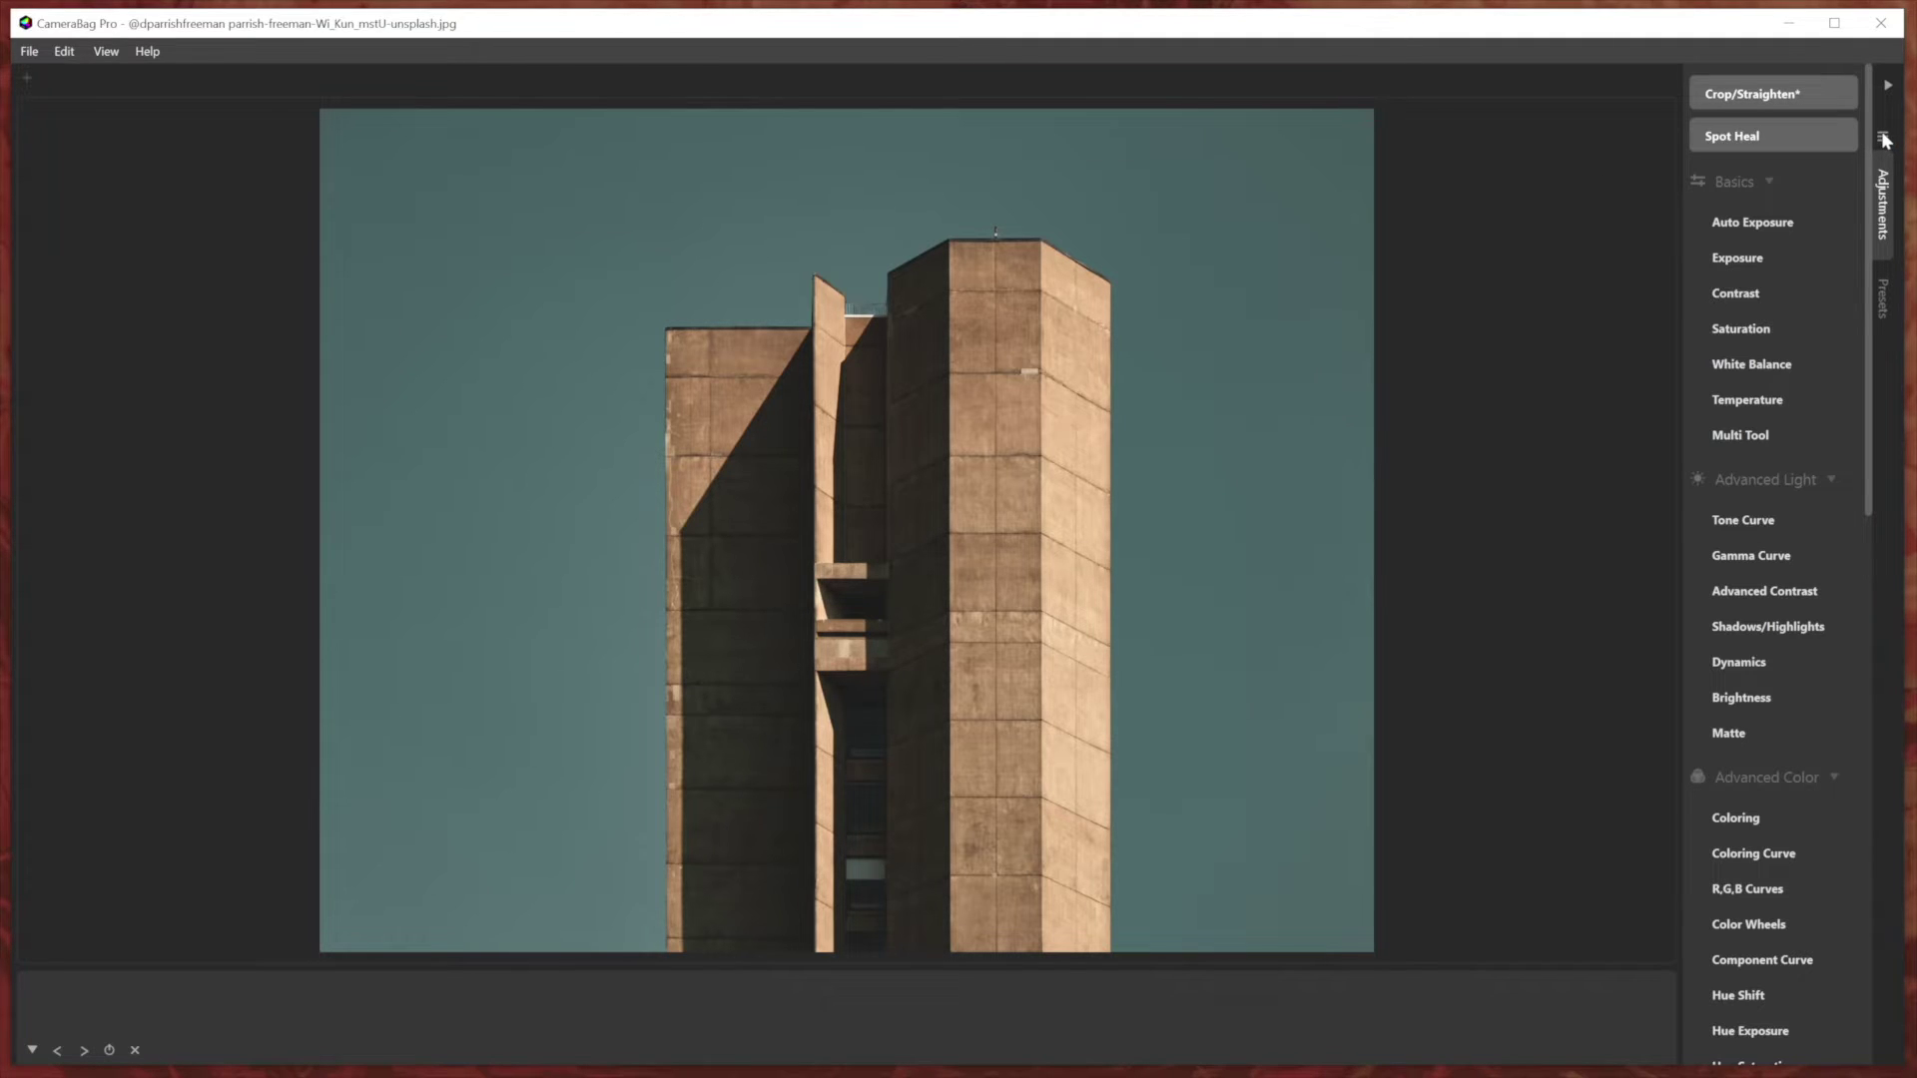
Toggle the side panel between presets and adjustments, then jump to the Film Tone preset group.
left_click(1888, 296)
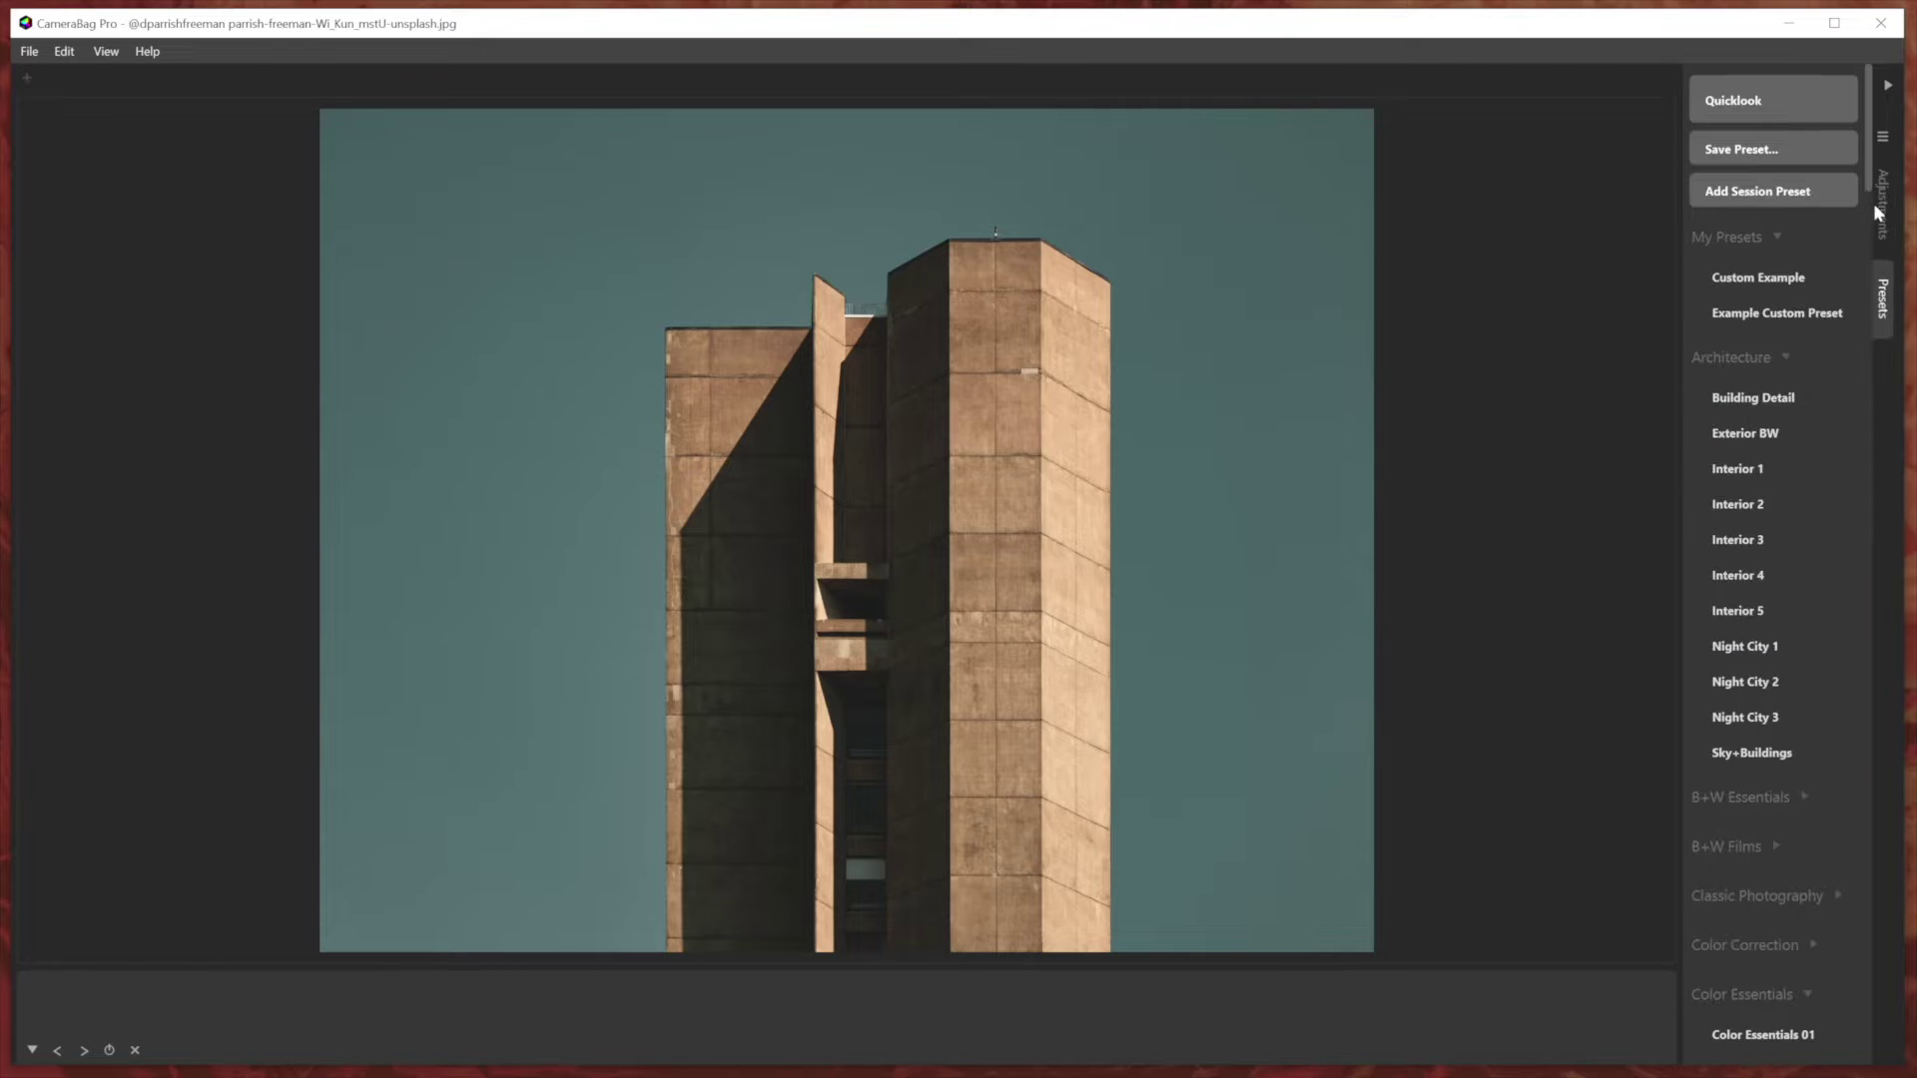
left_click(1889, 212)
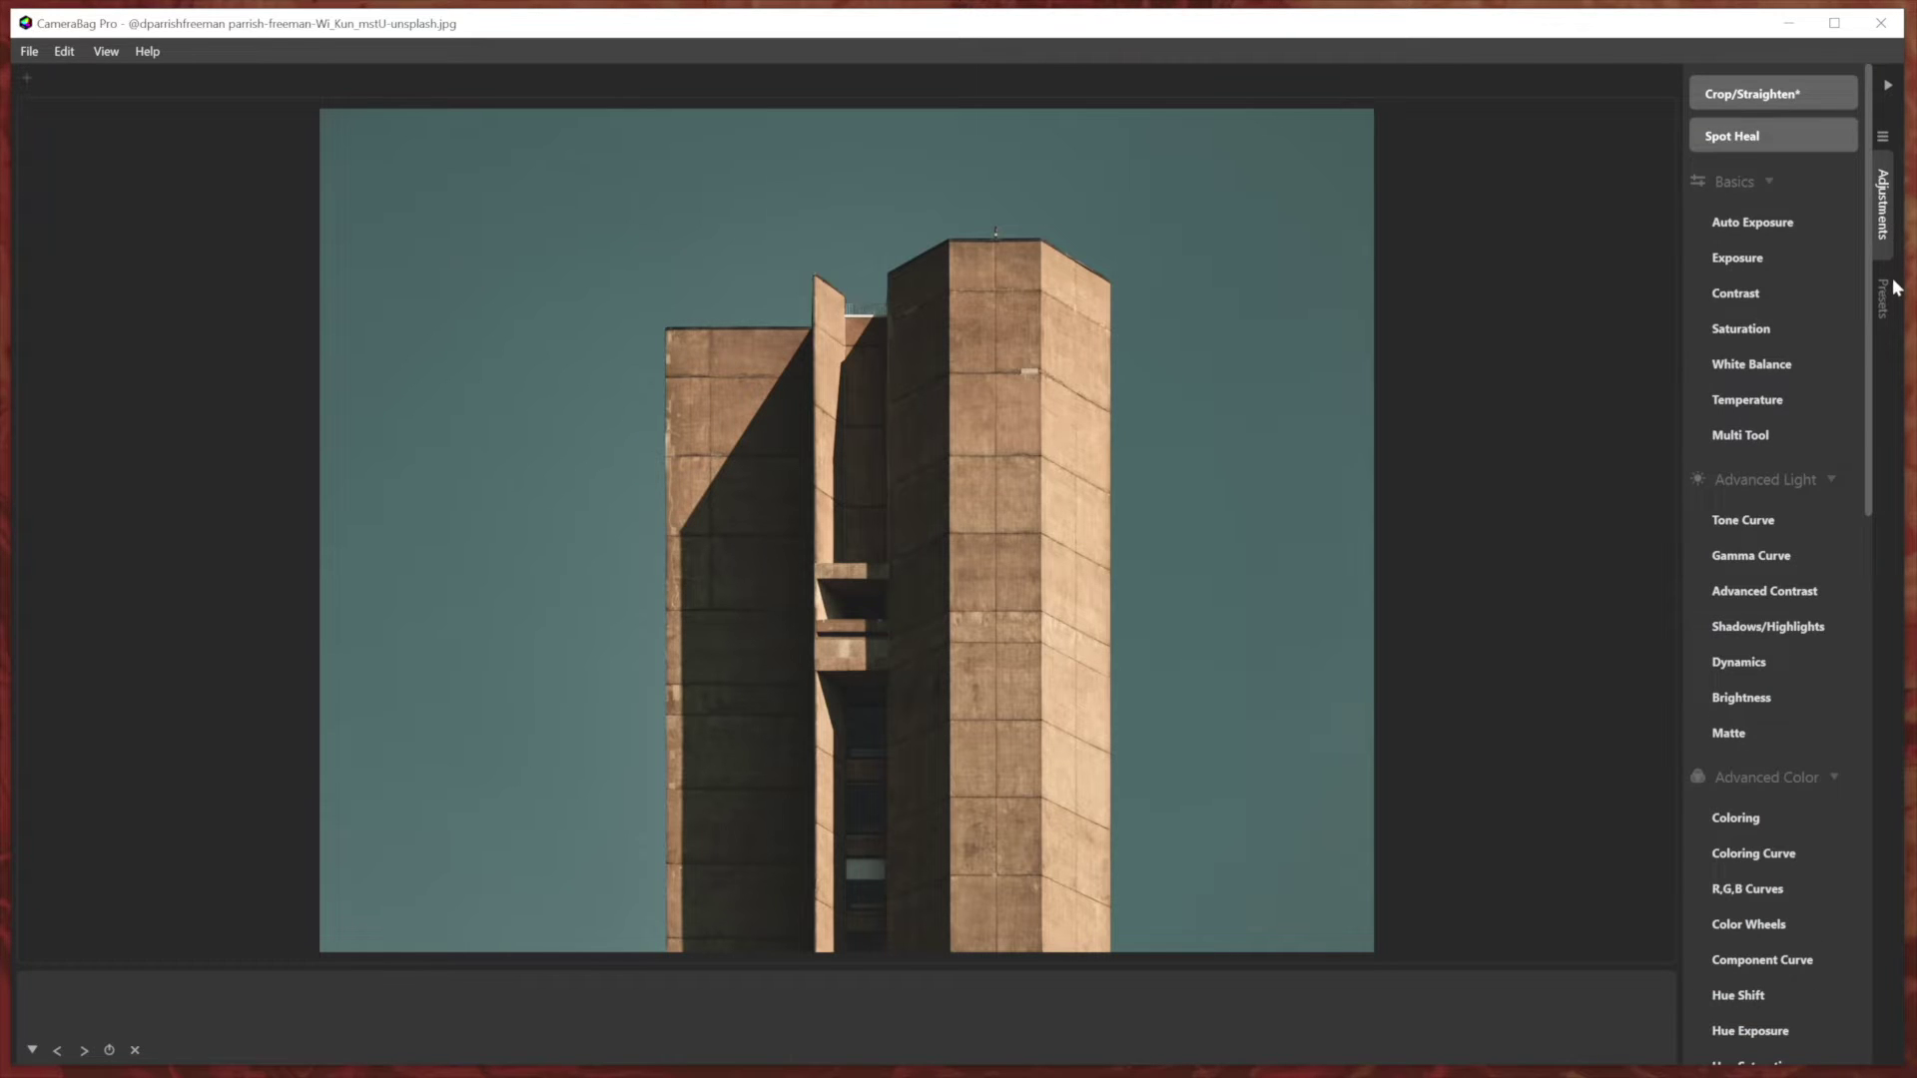
left_click(1892, 291)
left_click(1882, 137)
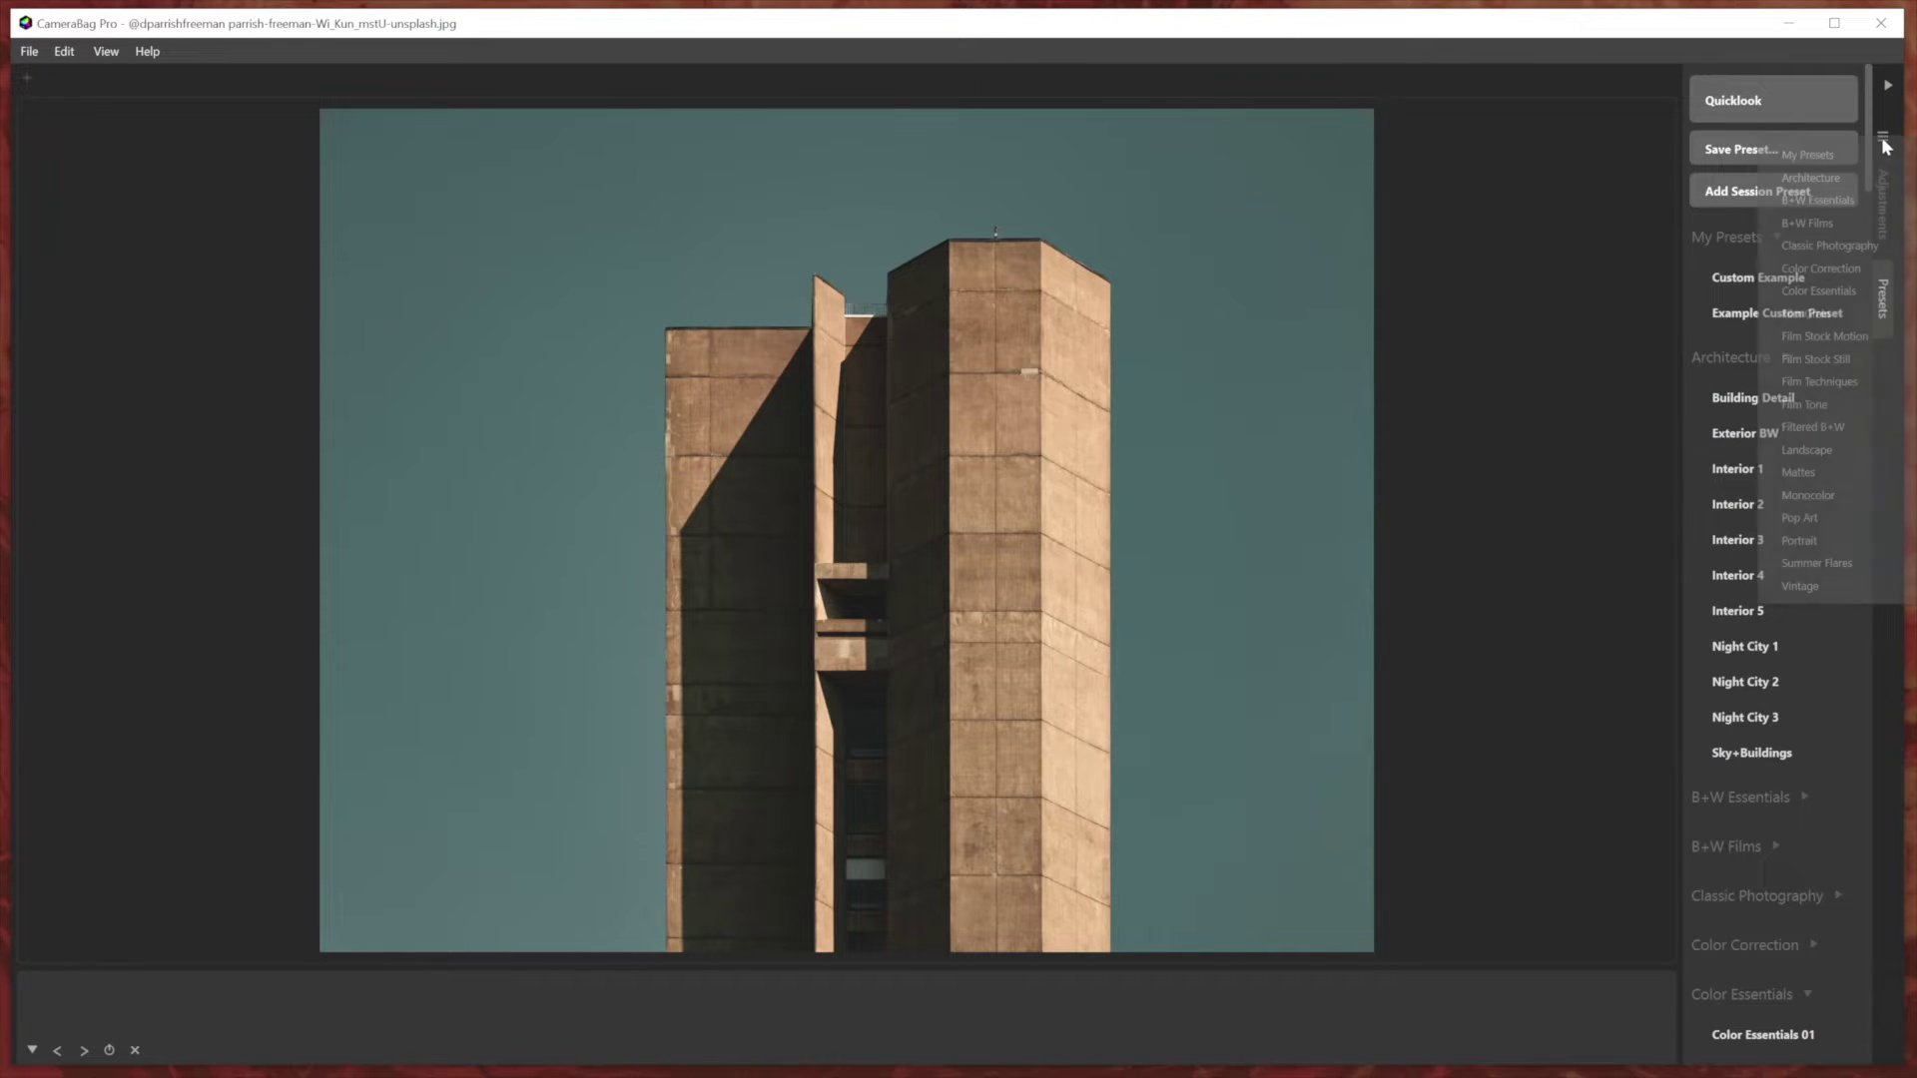
left_click(1822, 407)
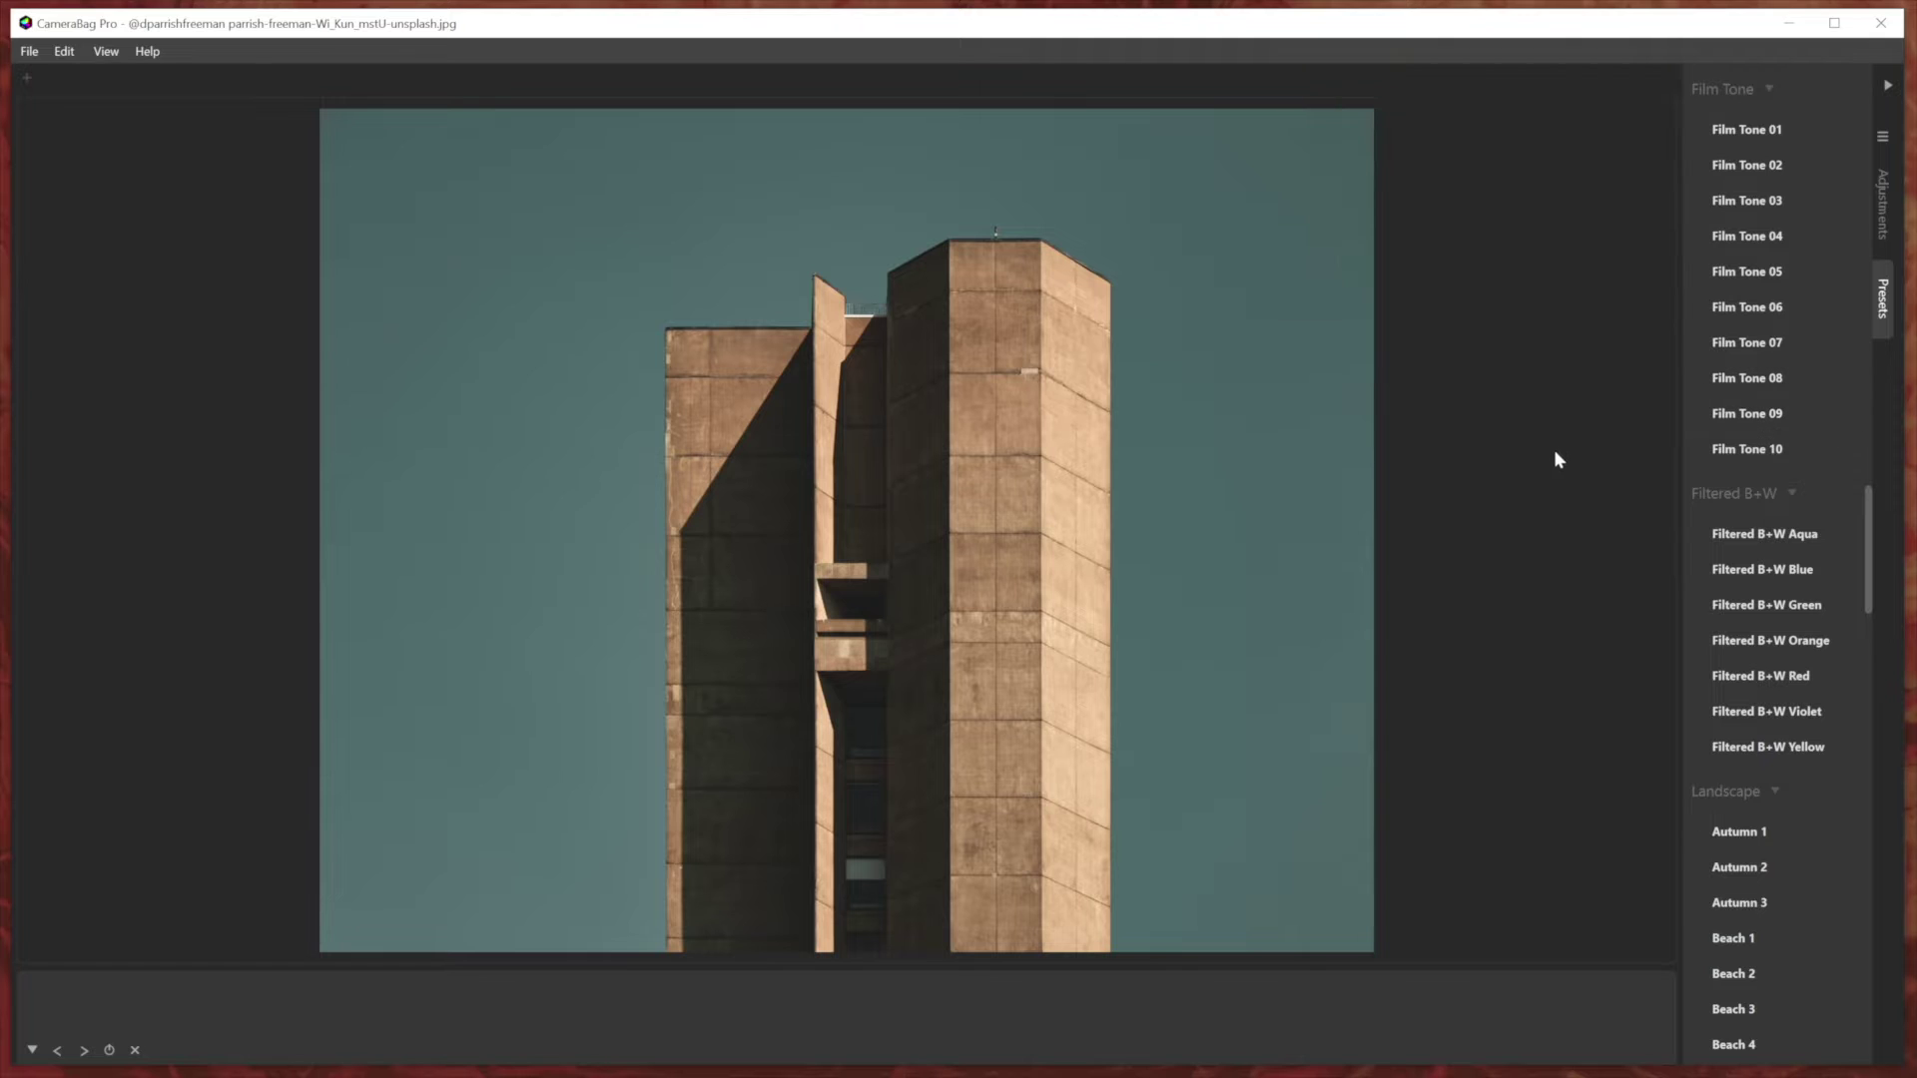
Switch the side panel to adjustments and jump to the Borders section.
left_click(1882, 205)
left_click(1882, 136)
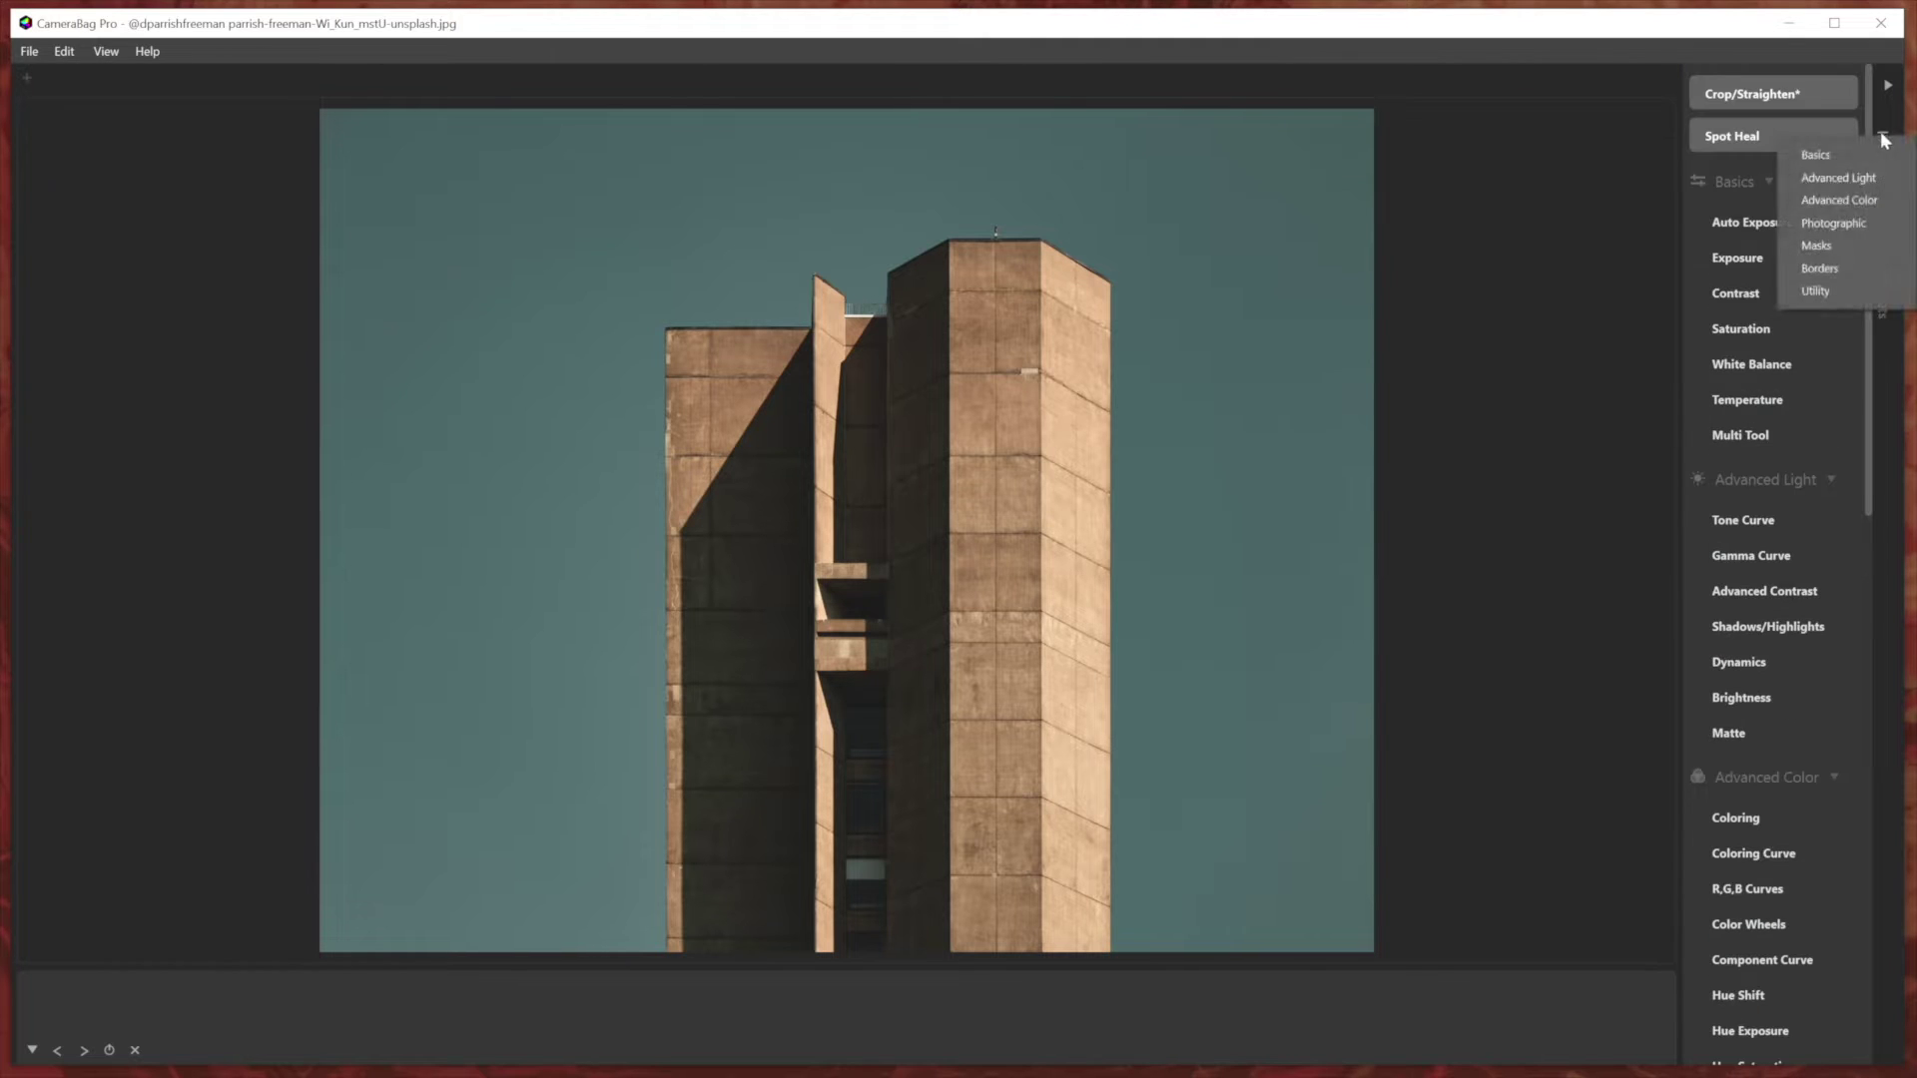
left_click(1845, 263)
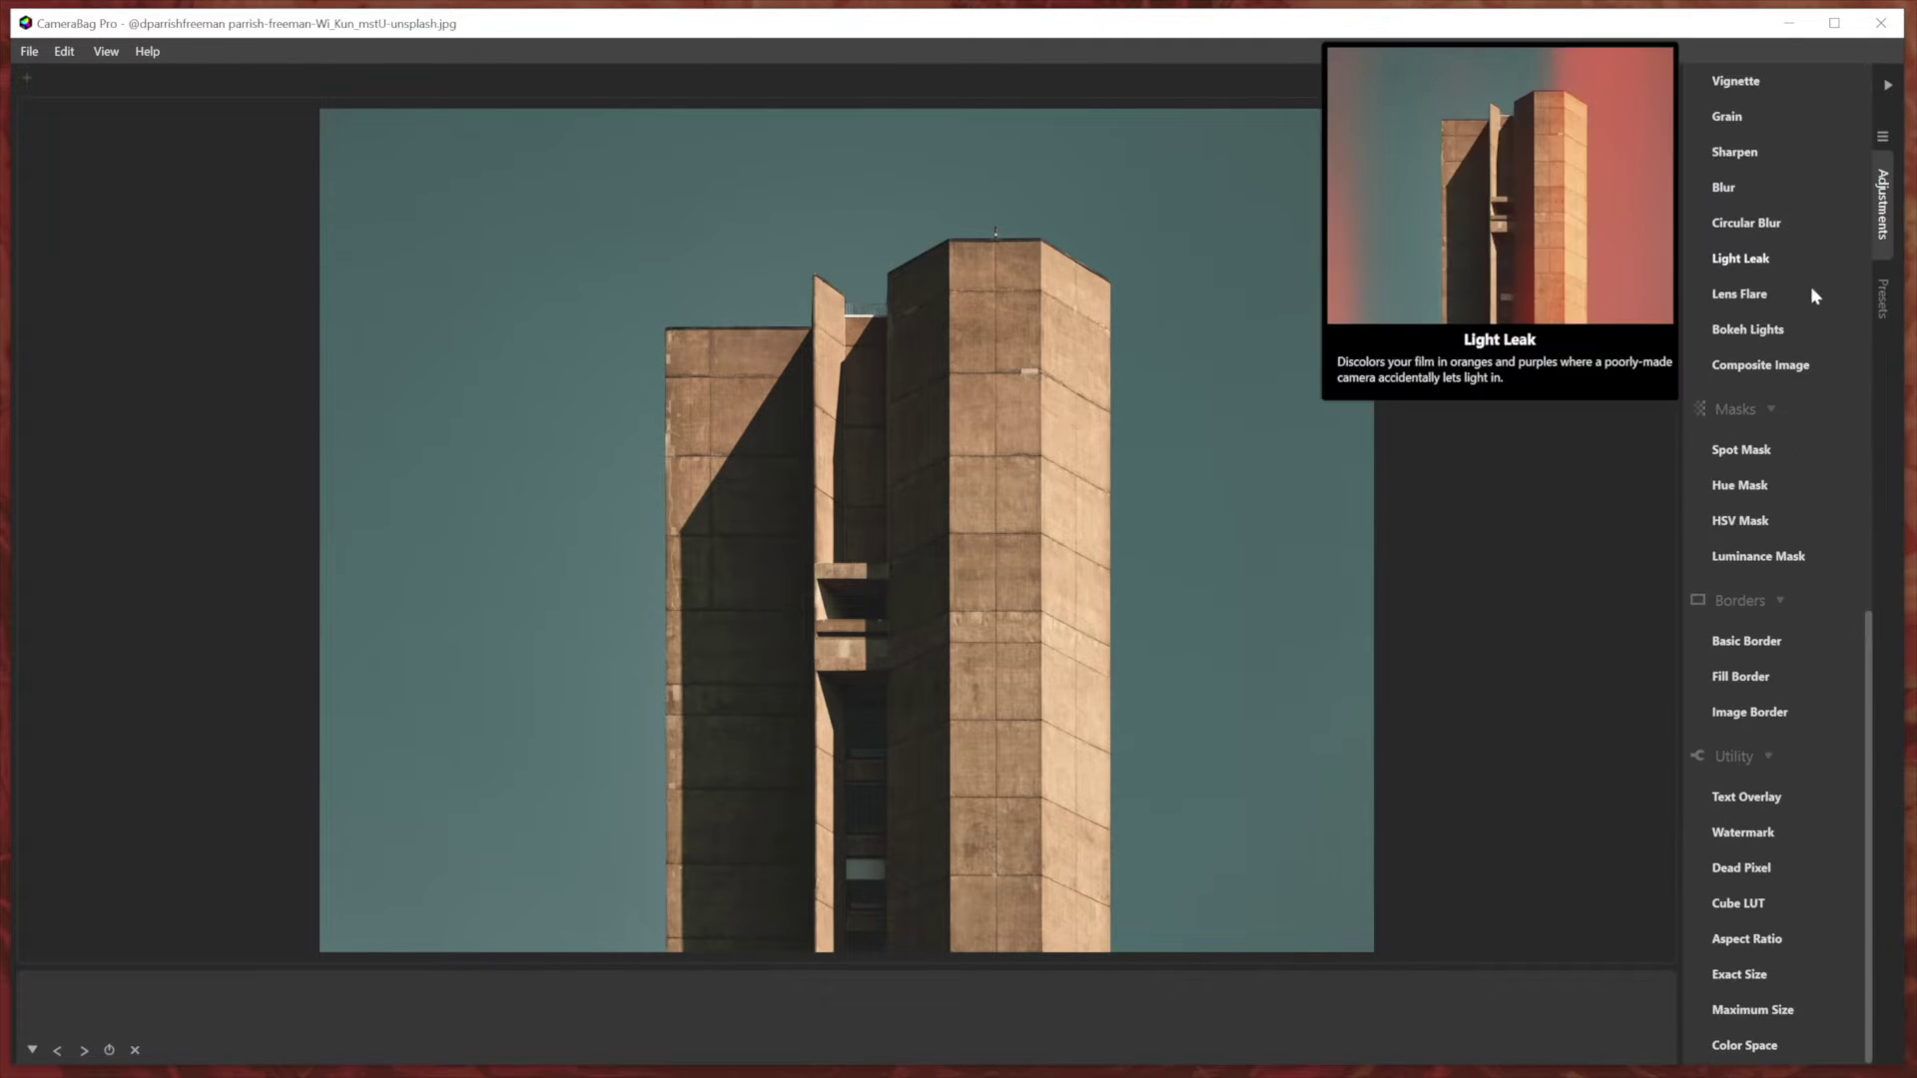
scroll(1739, 505, "up", 10)
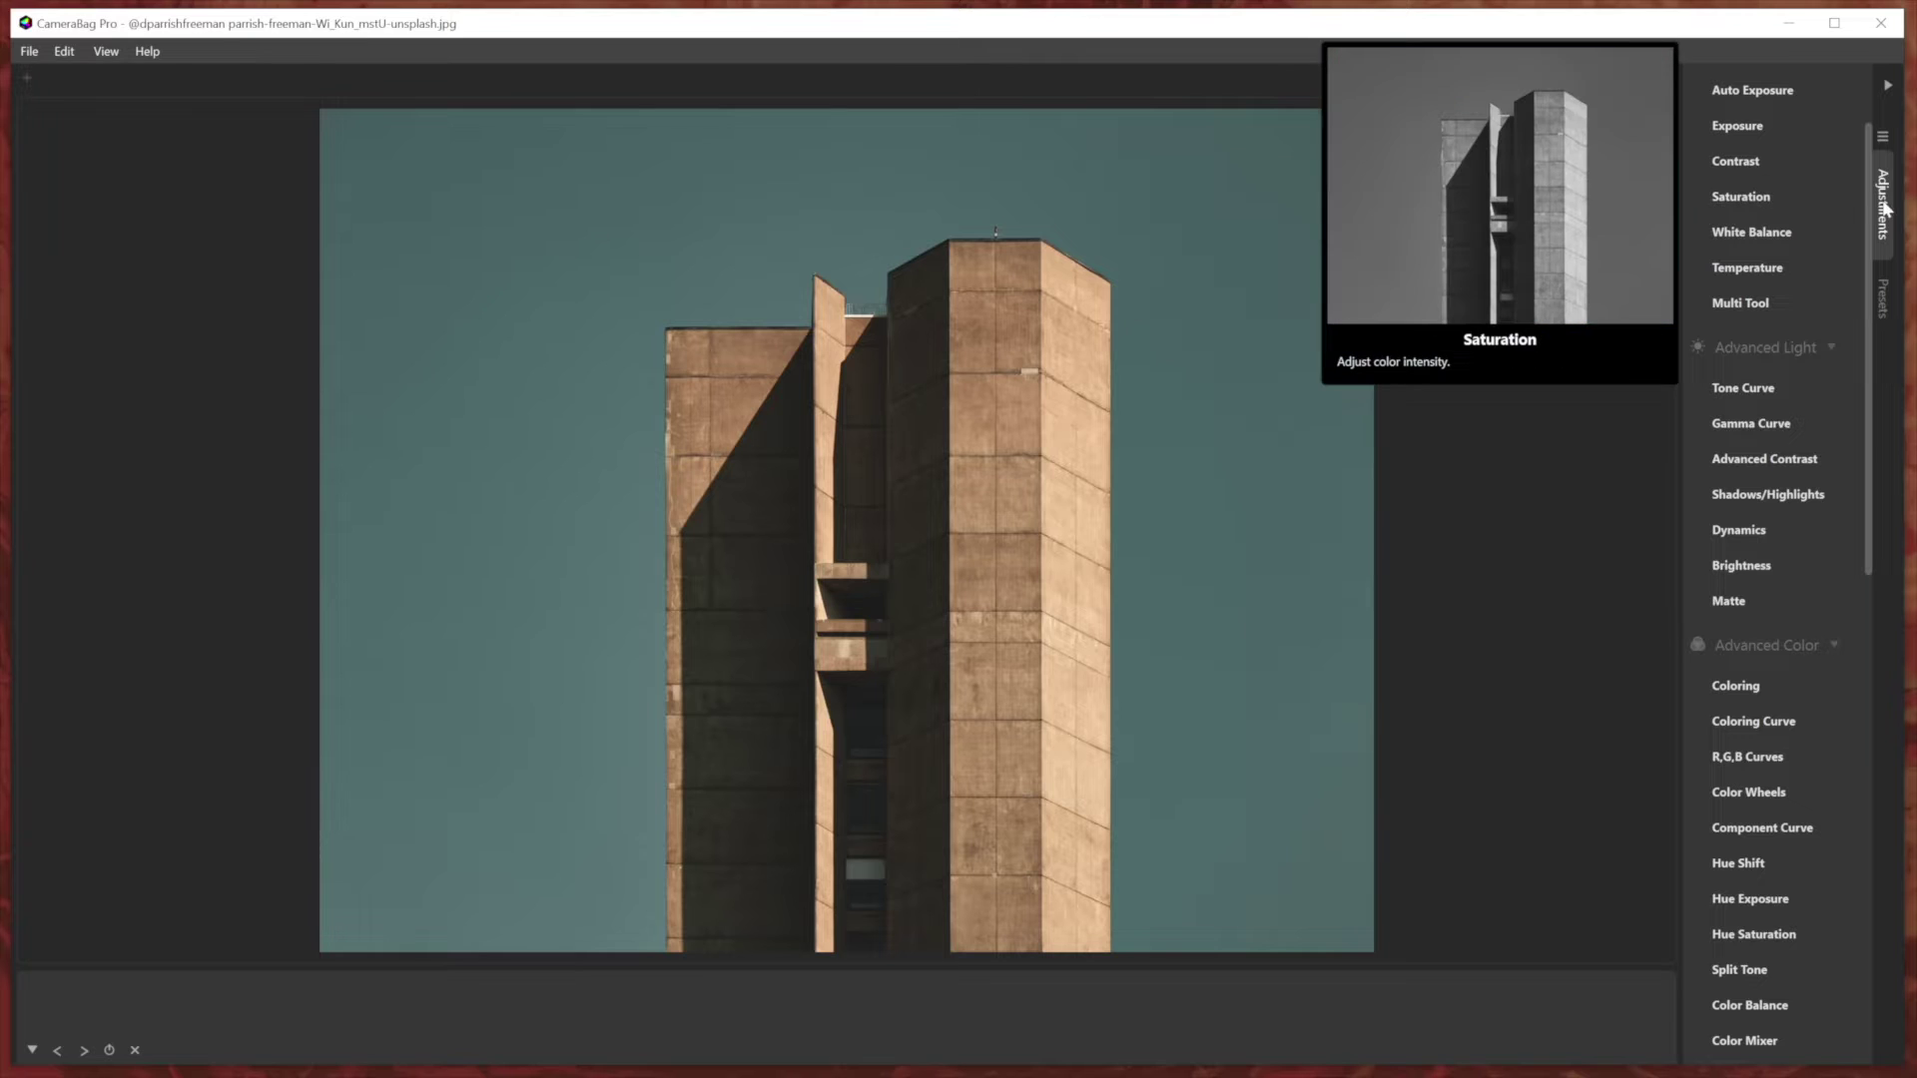
Show presets in the side panel again and return to the top of the list.
left_click(1884, 300)
scroll(1771, 329, "up", 10)
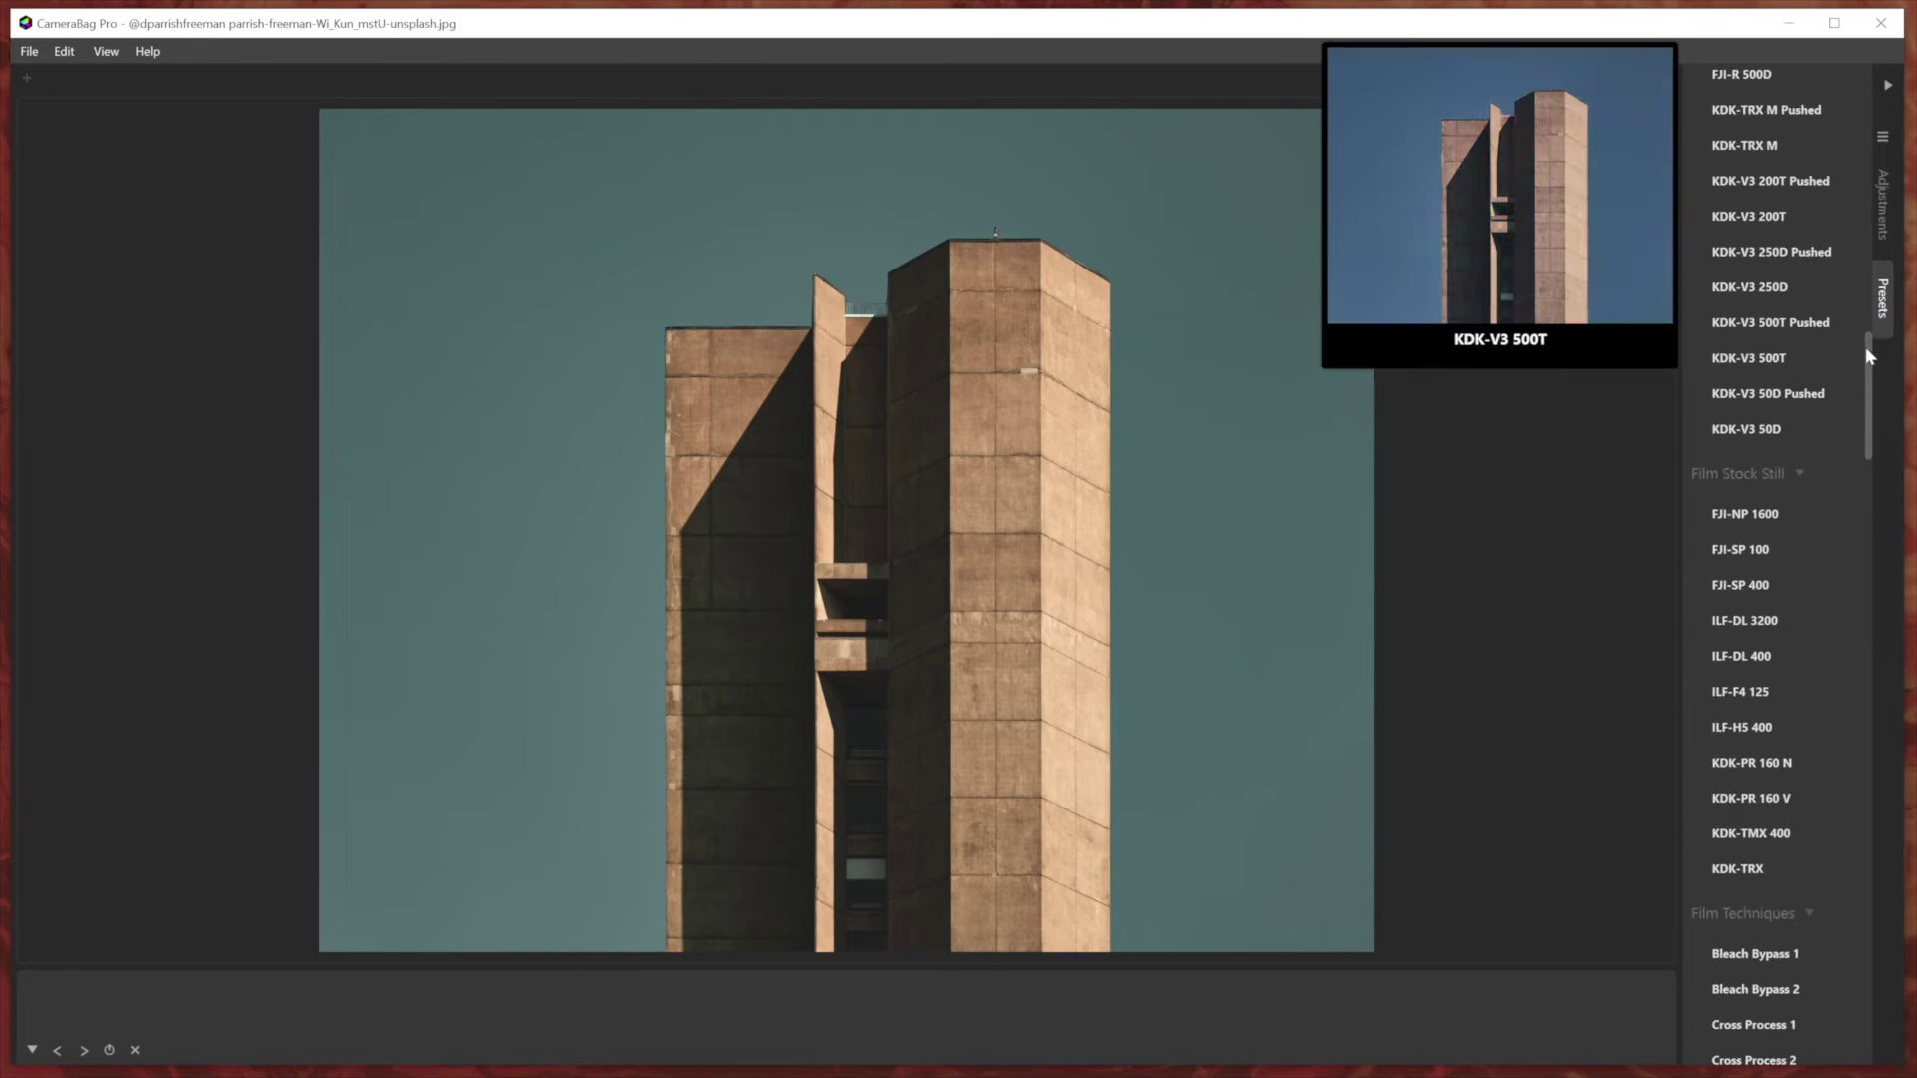
left_click_drag(1871, 383, 1868, 114)
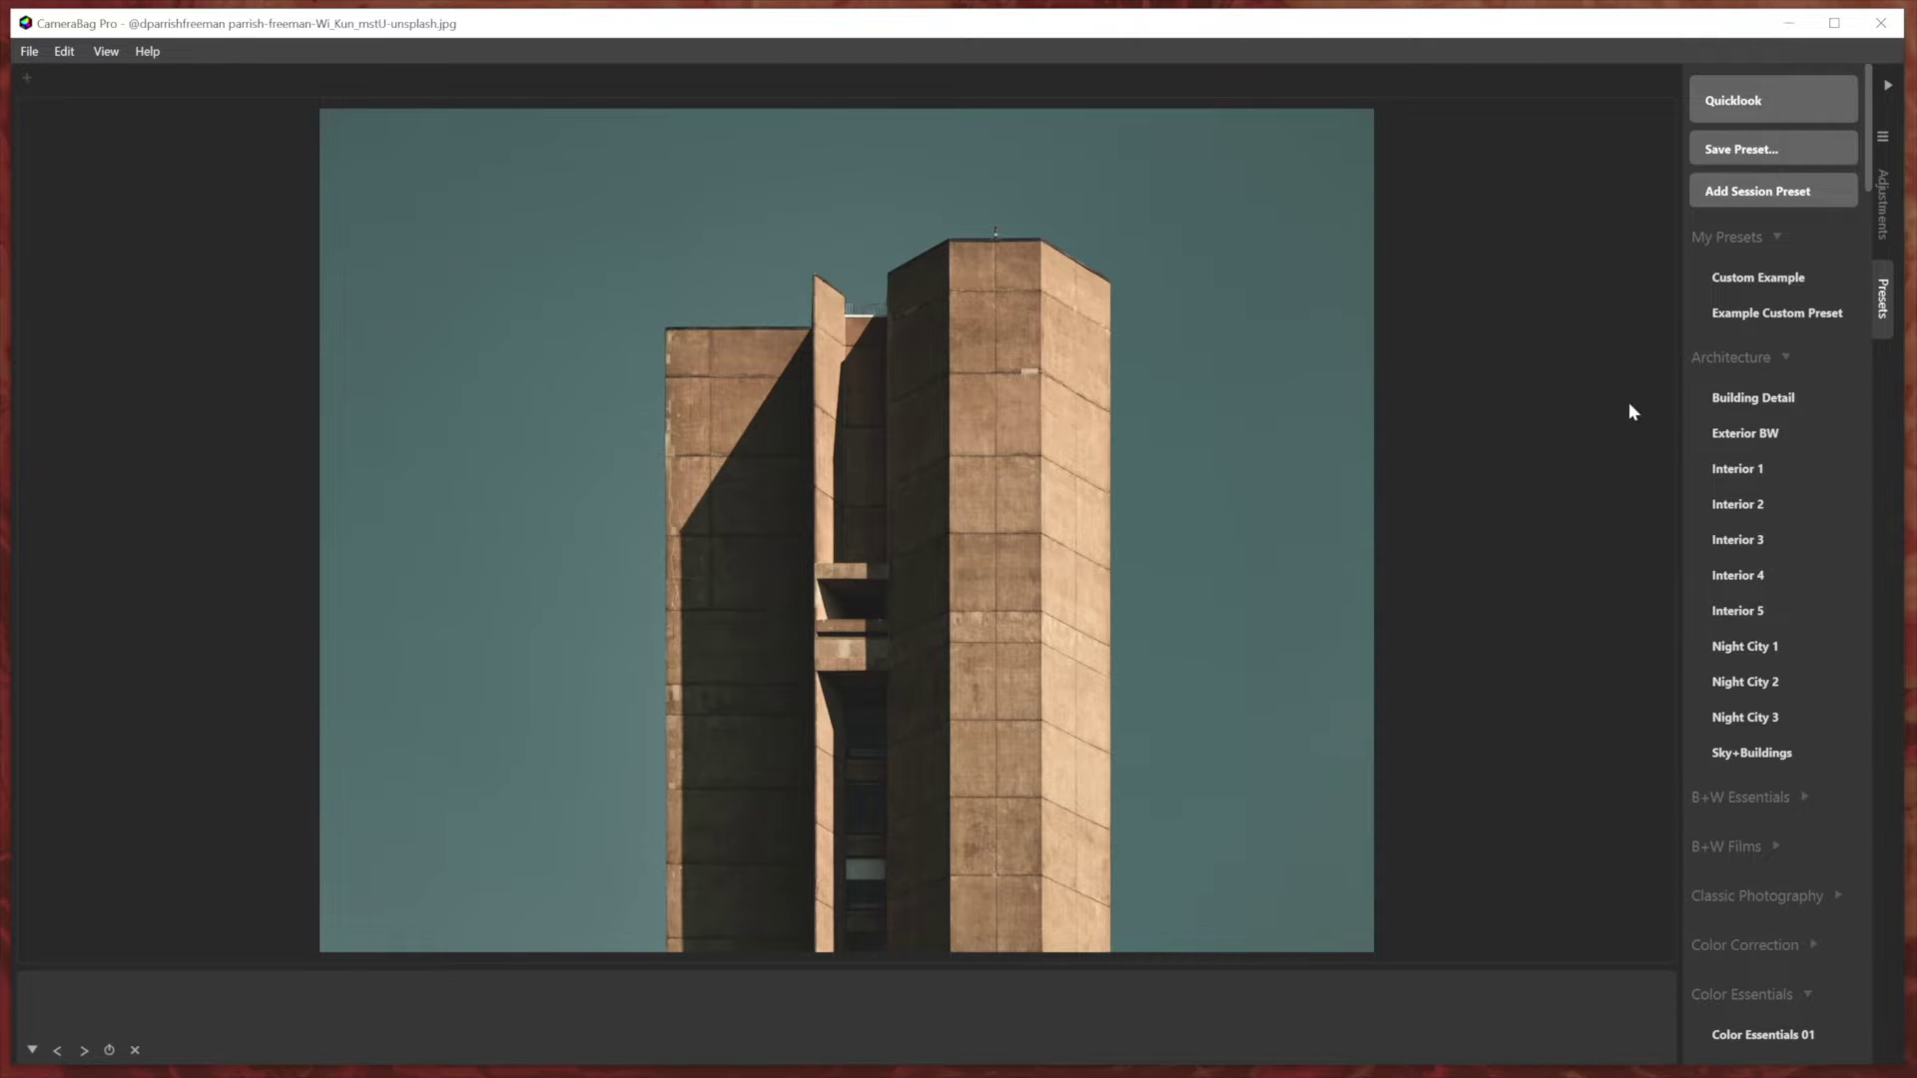
Apply the FJI-R 500D preset from Quicklook.
key("q")
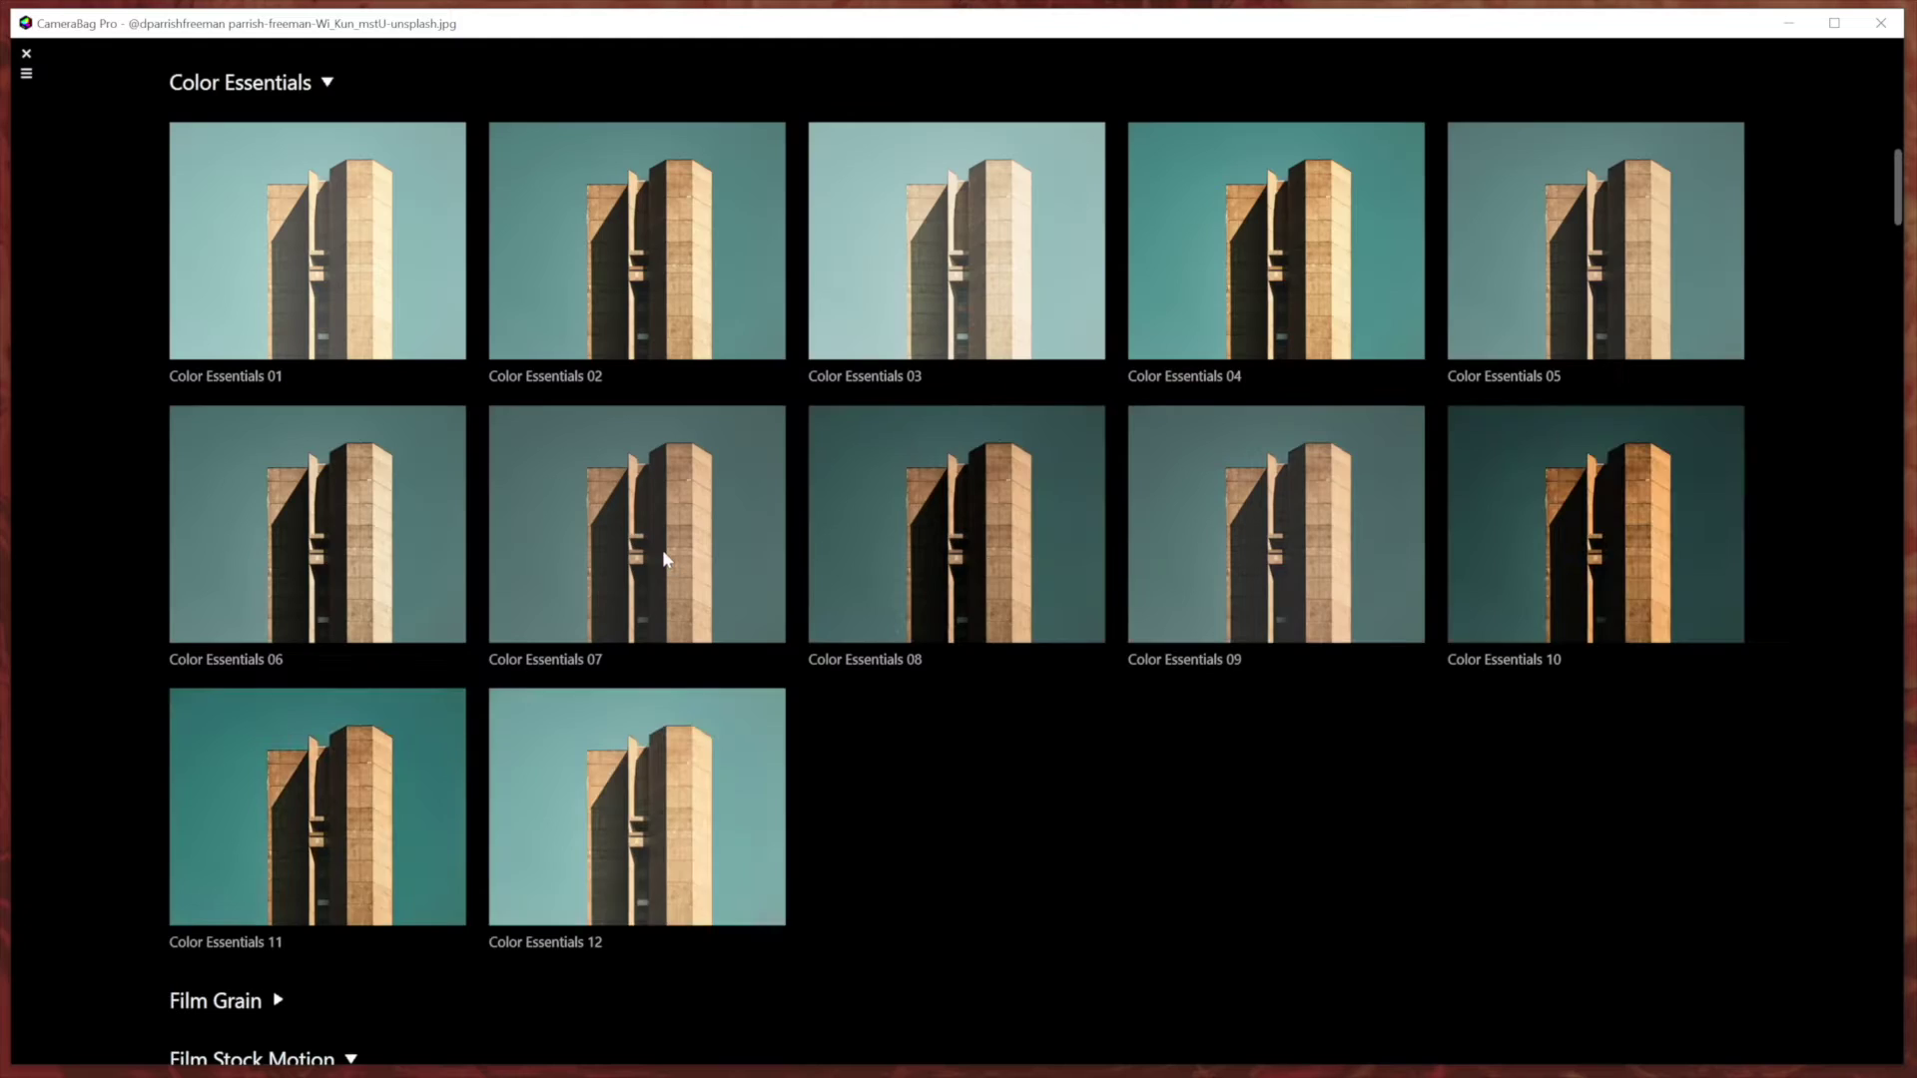
scroll(689, 559, "down", 6)
scroll(885, 542, "down", 8)
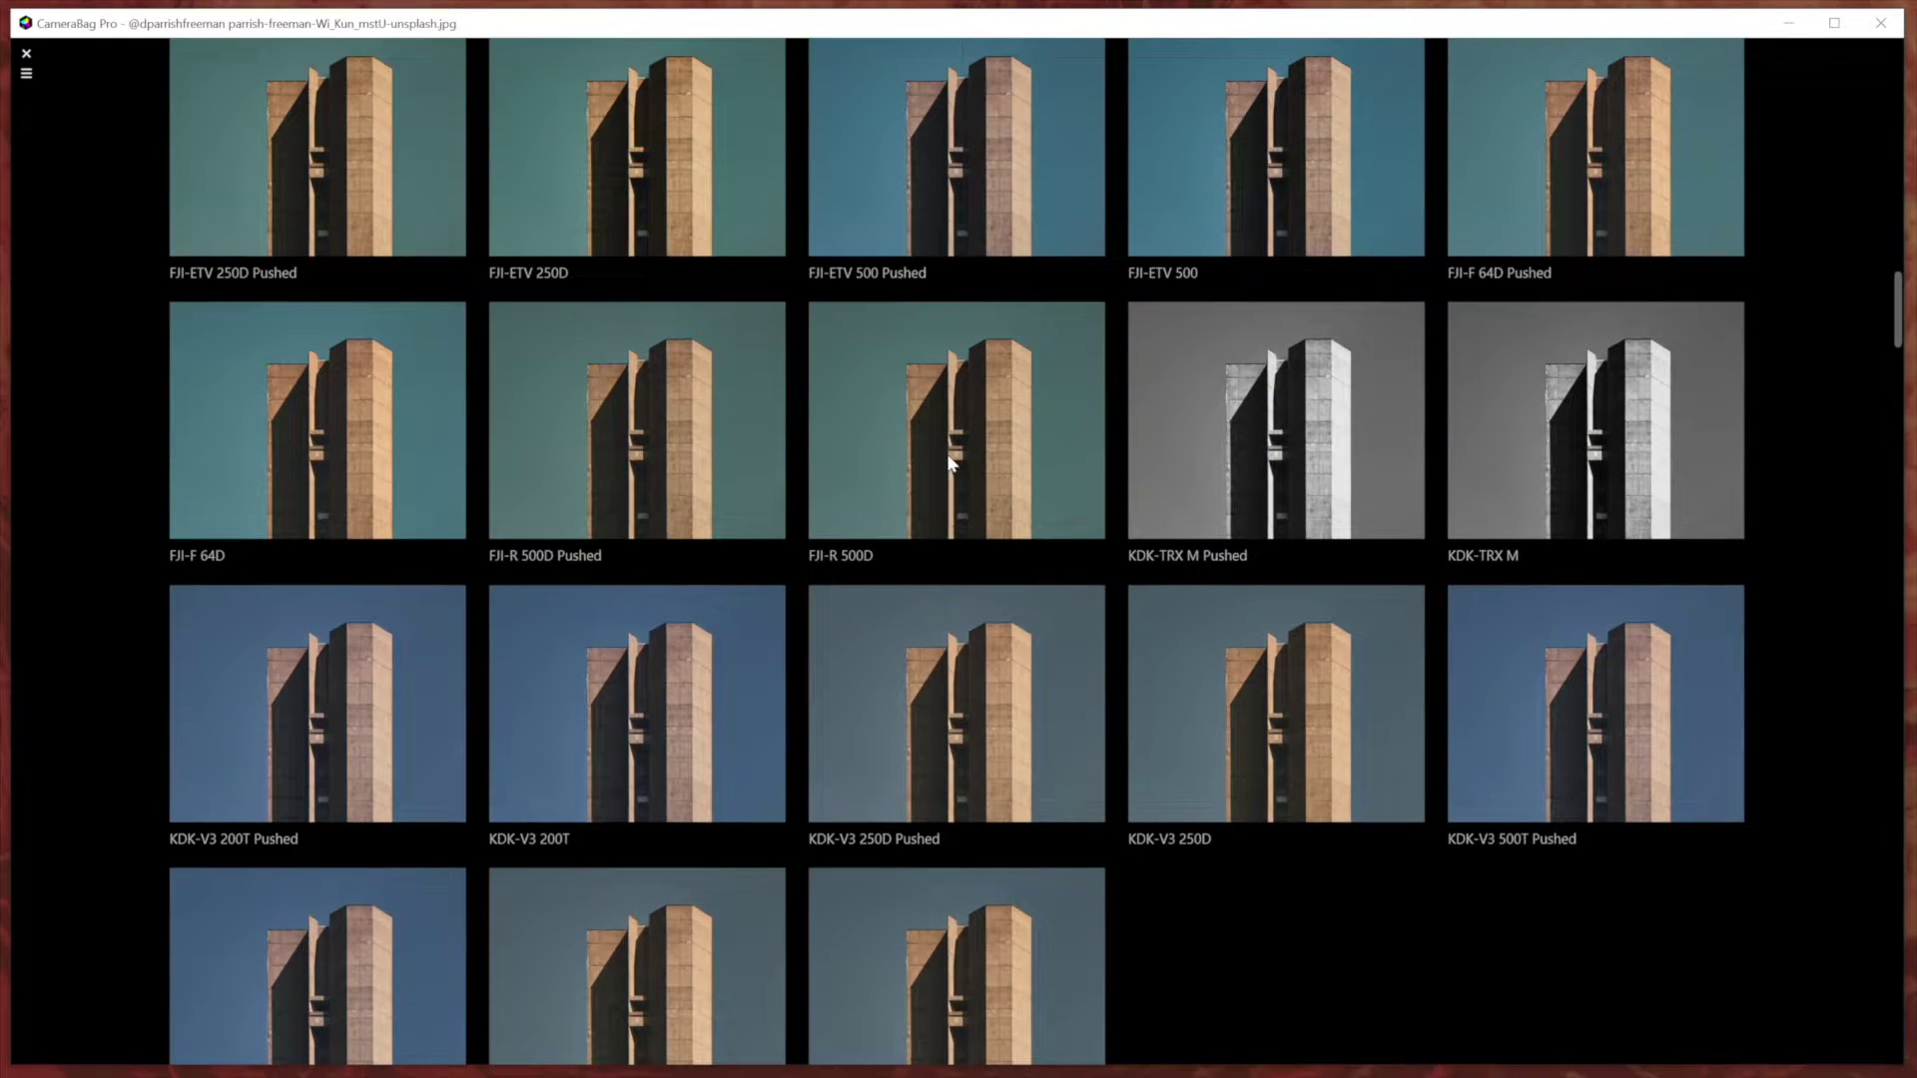
left_click(946, 453)
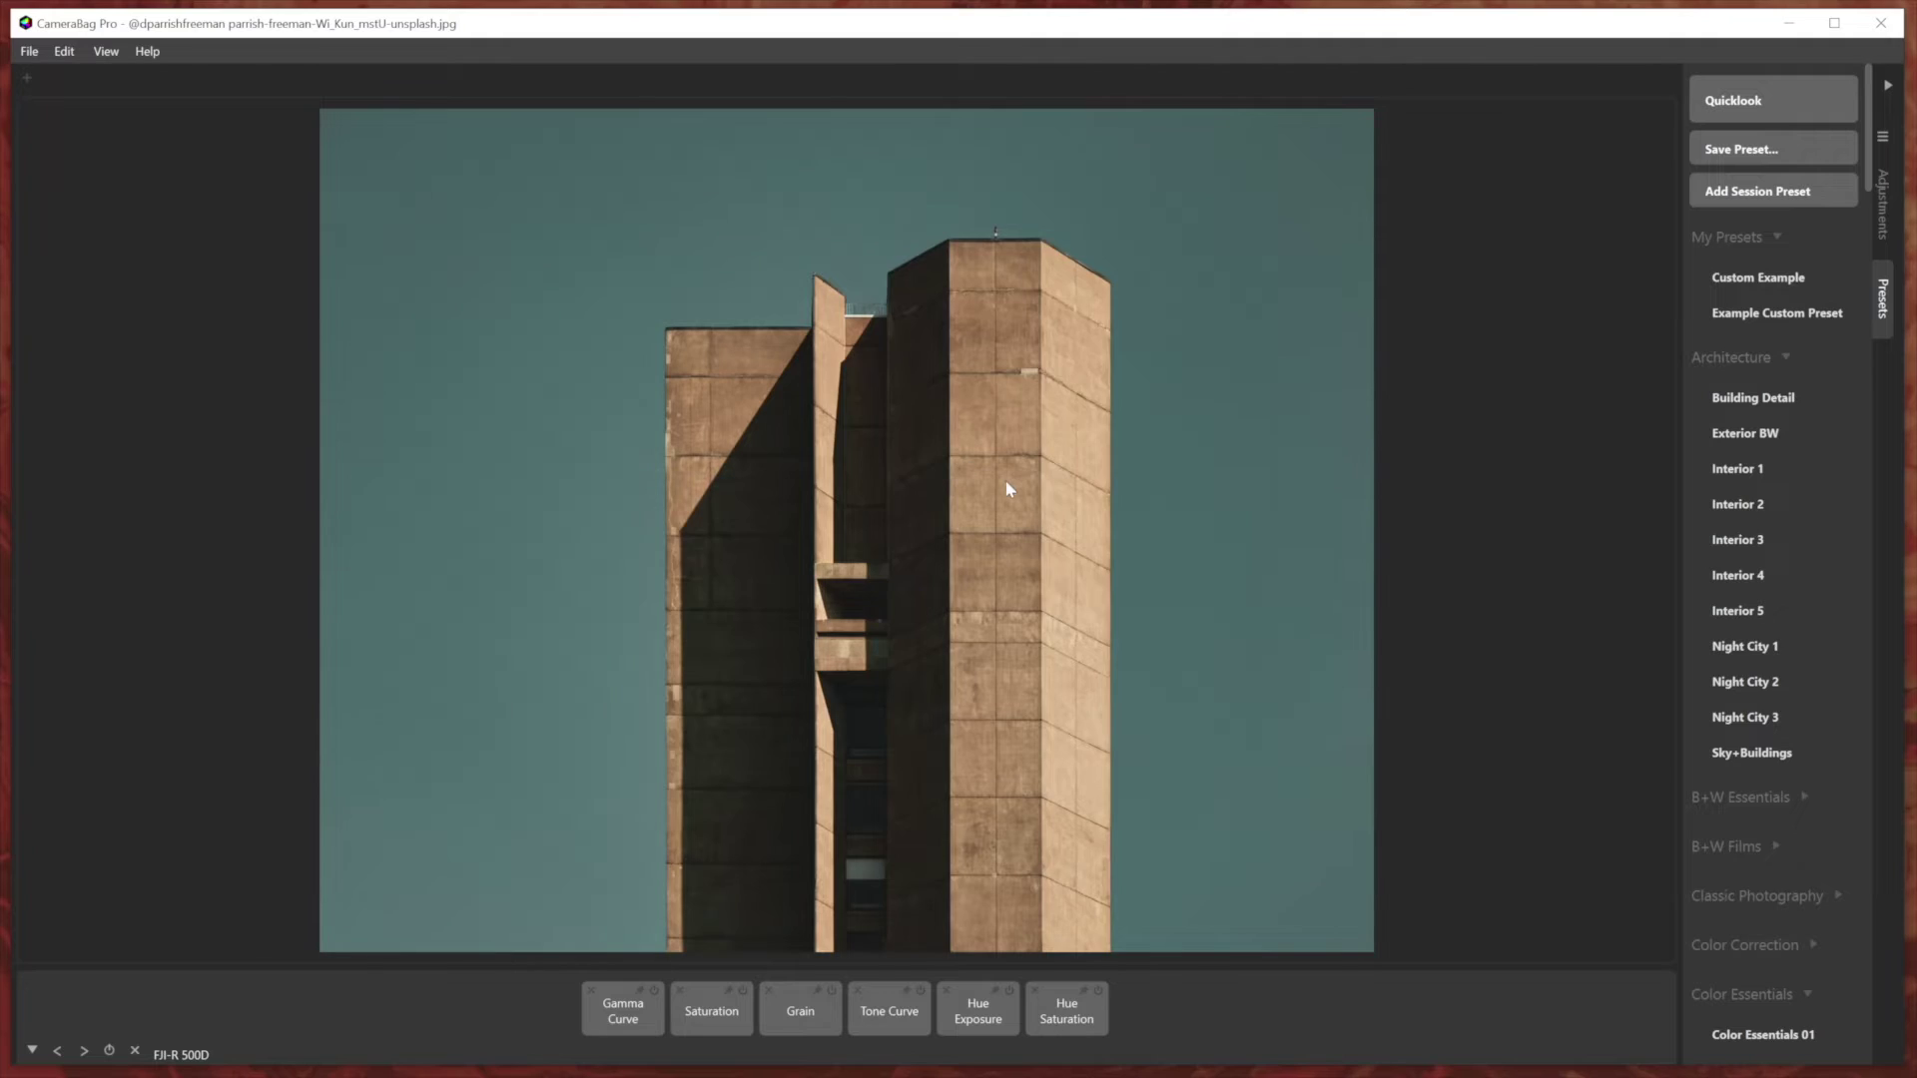
Apply the FJI-NP 1600 preset, then remove its Sharpen and Grain adjustments.
key("q")
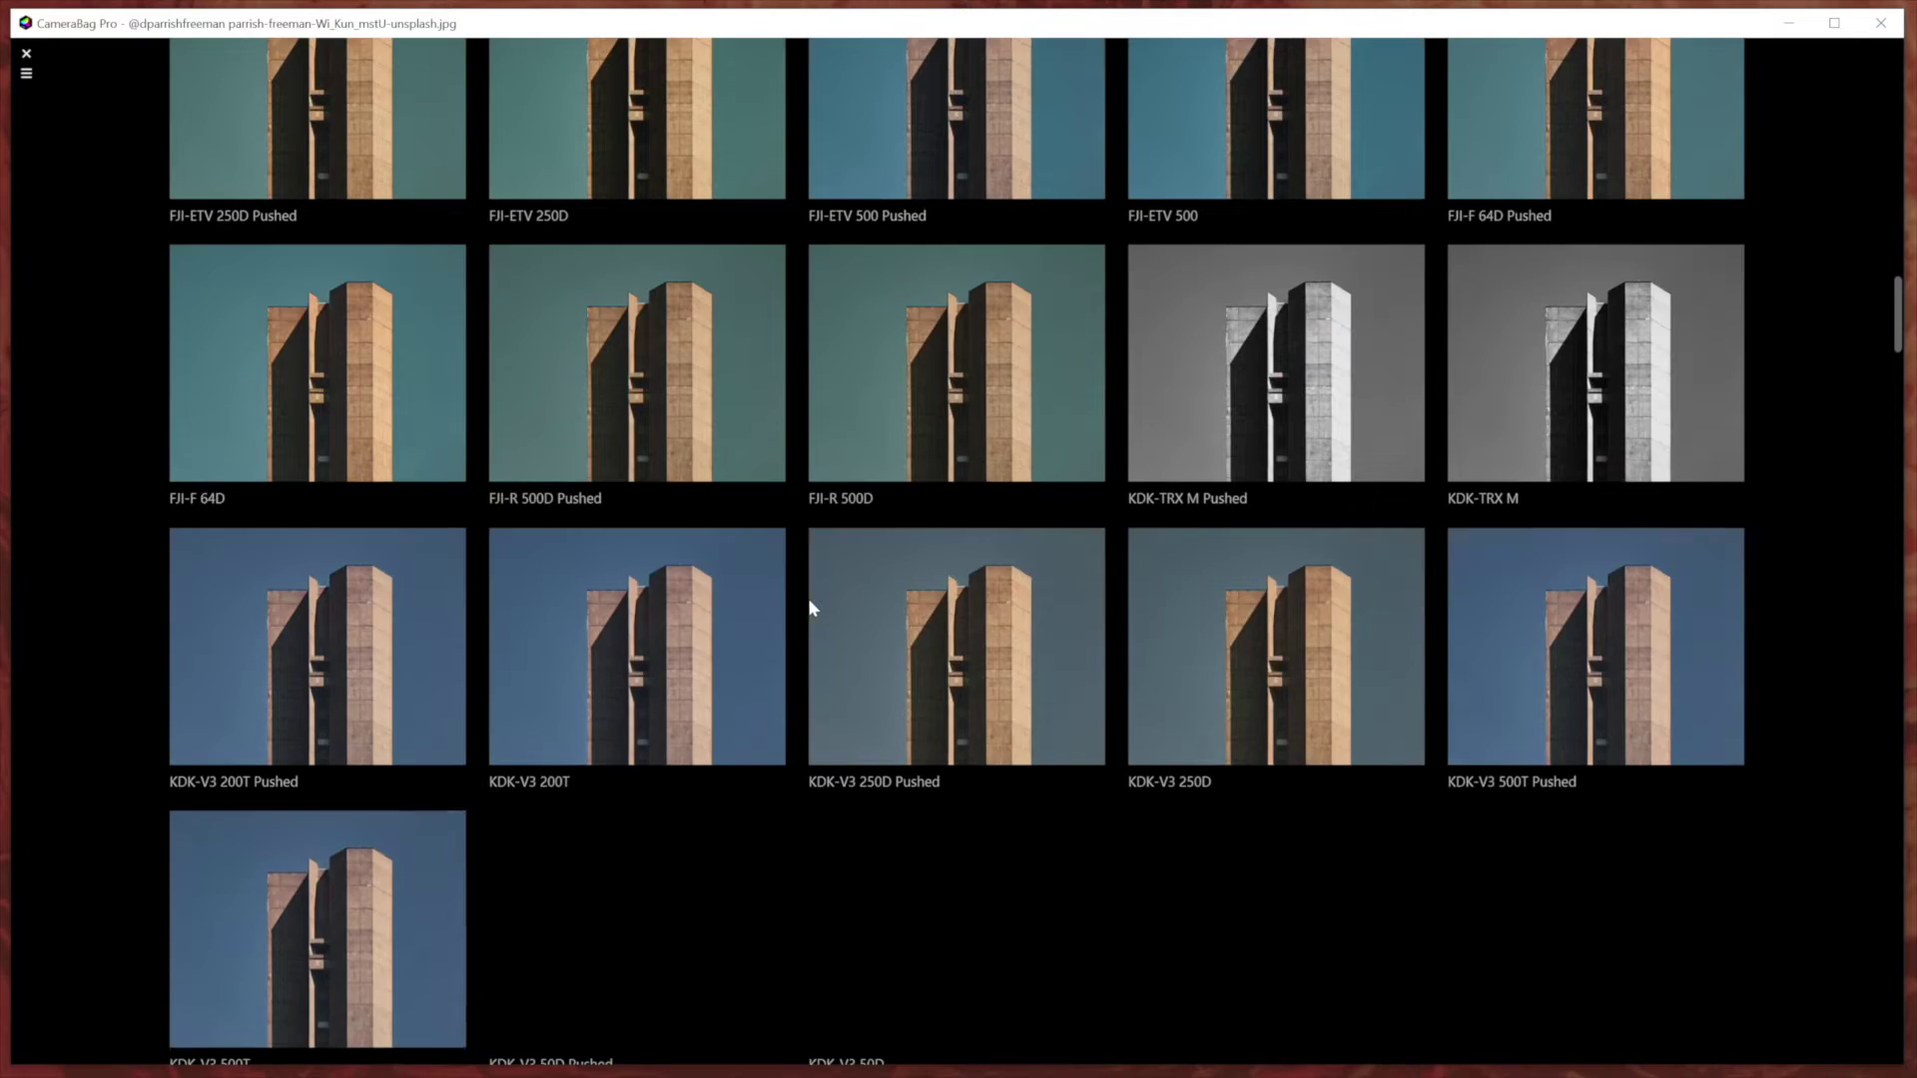
scroll(811, 607, "down", 8)
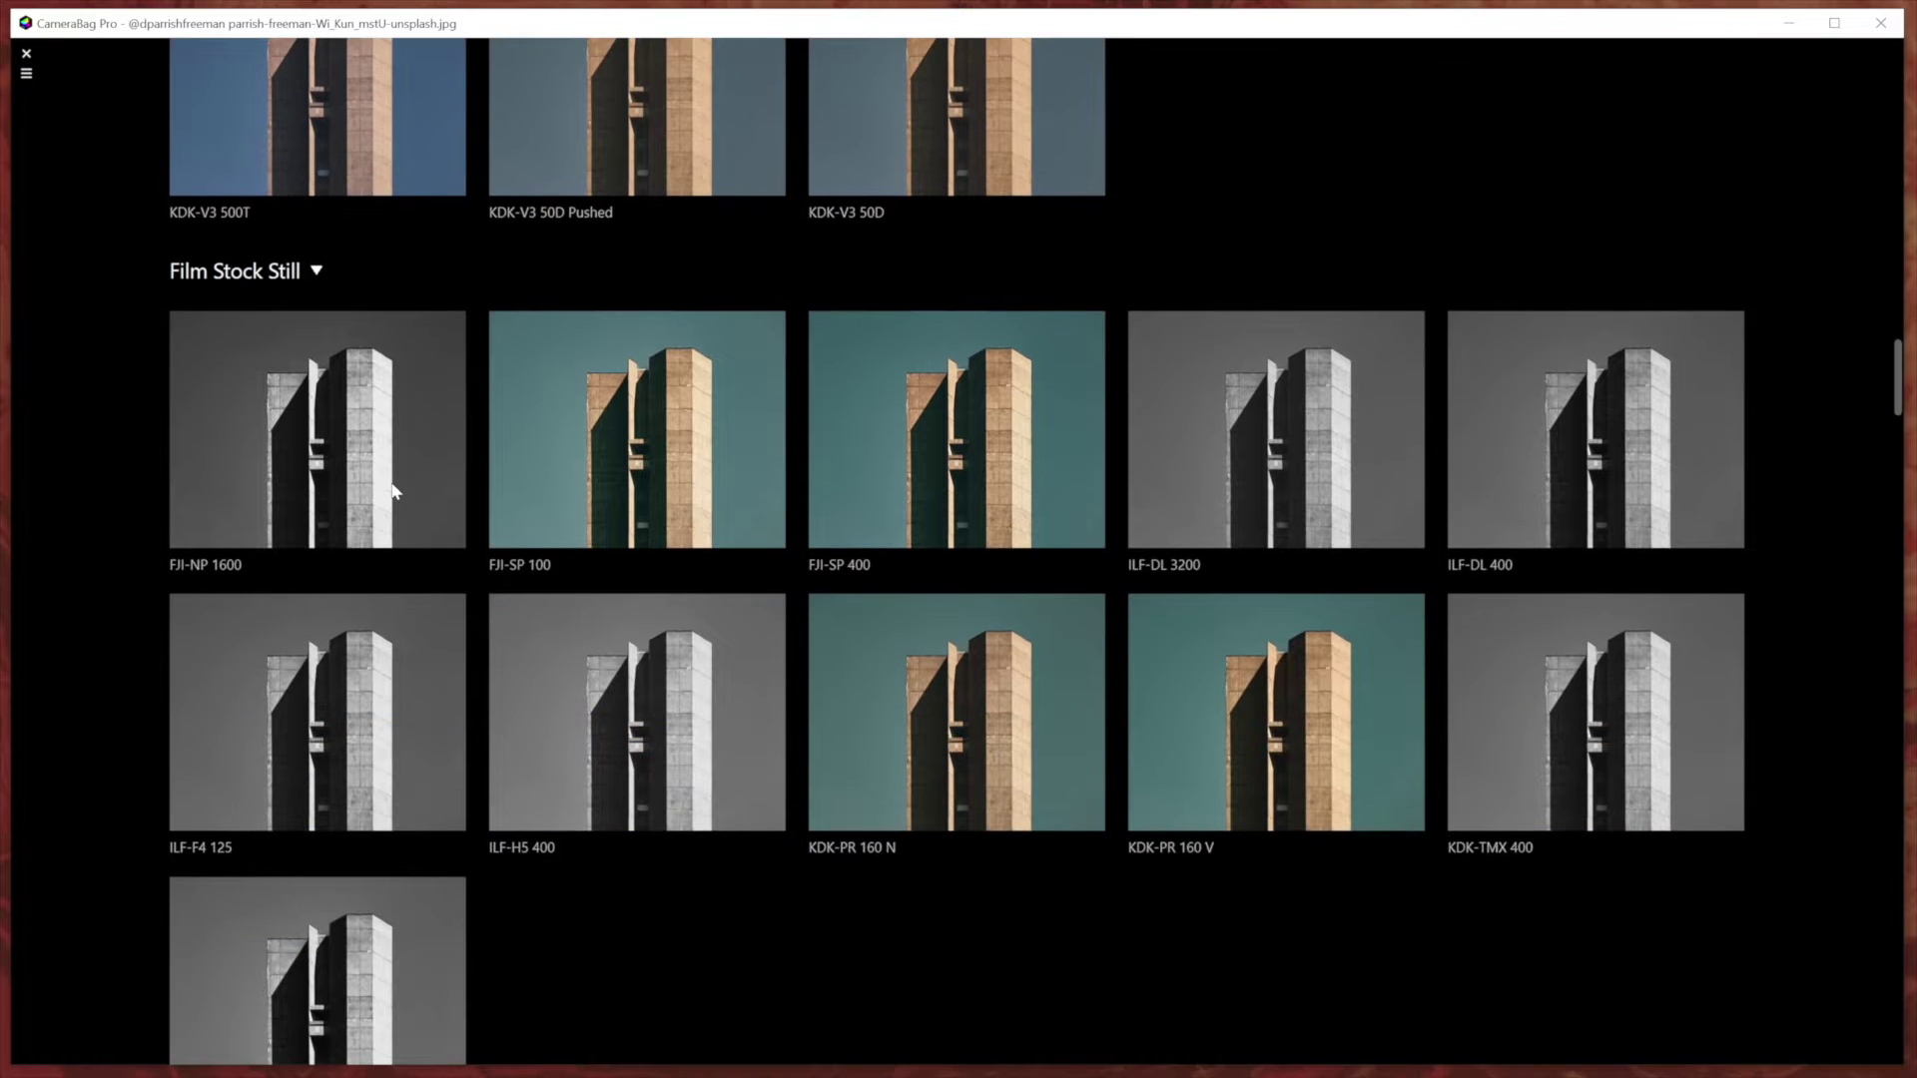
left_click(392, 490)
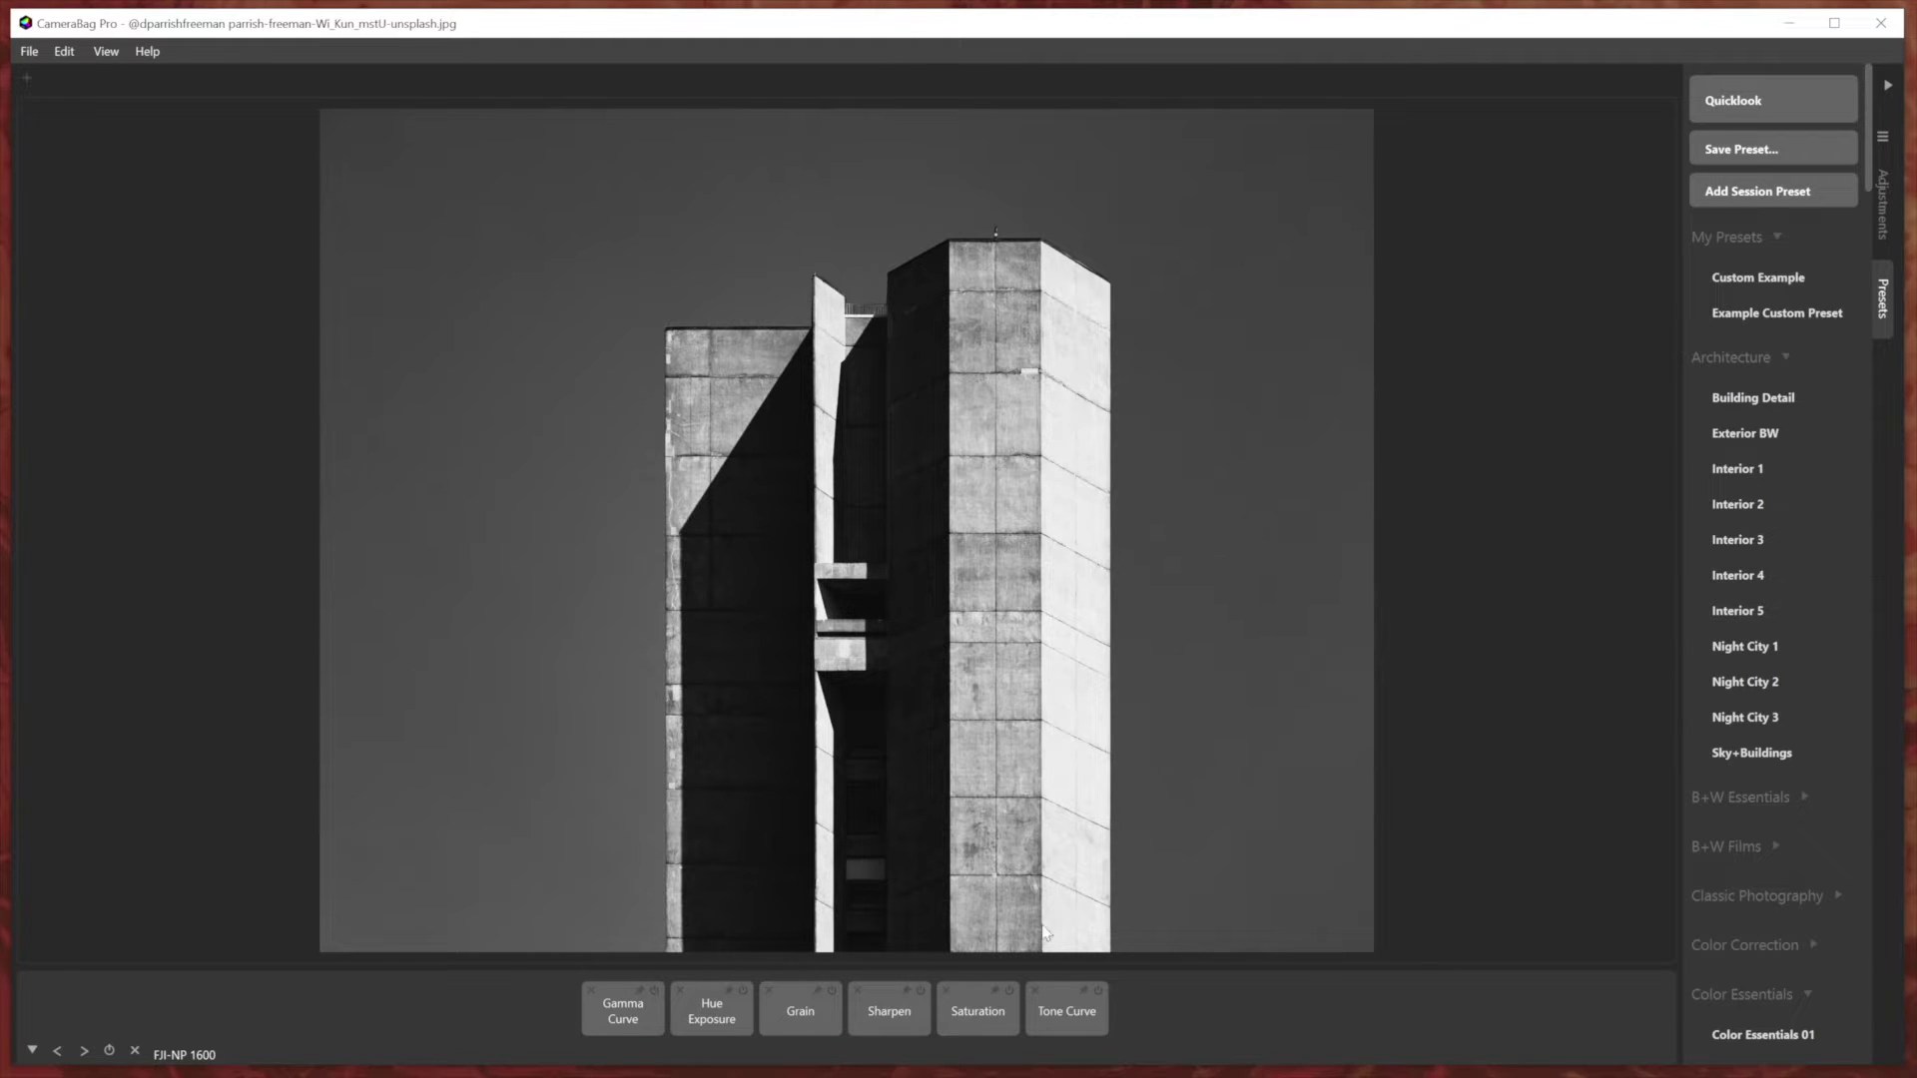
left_click(855, 990)
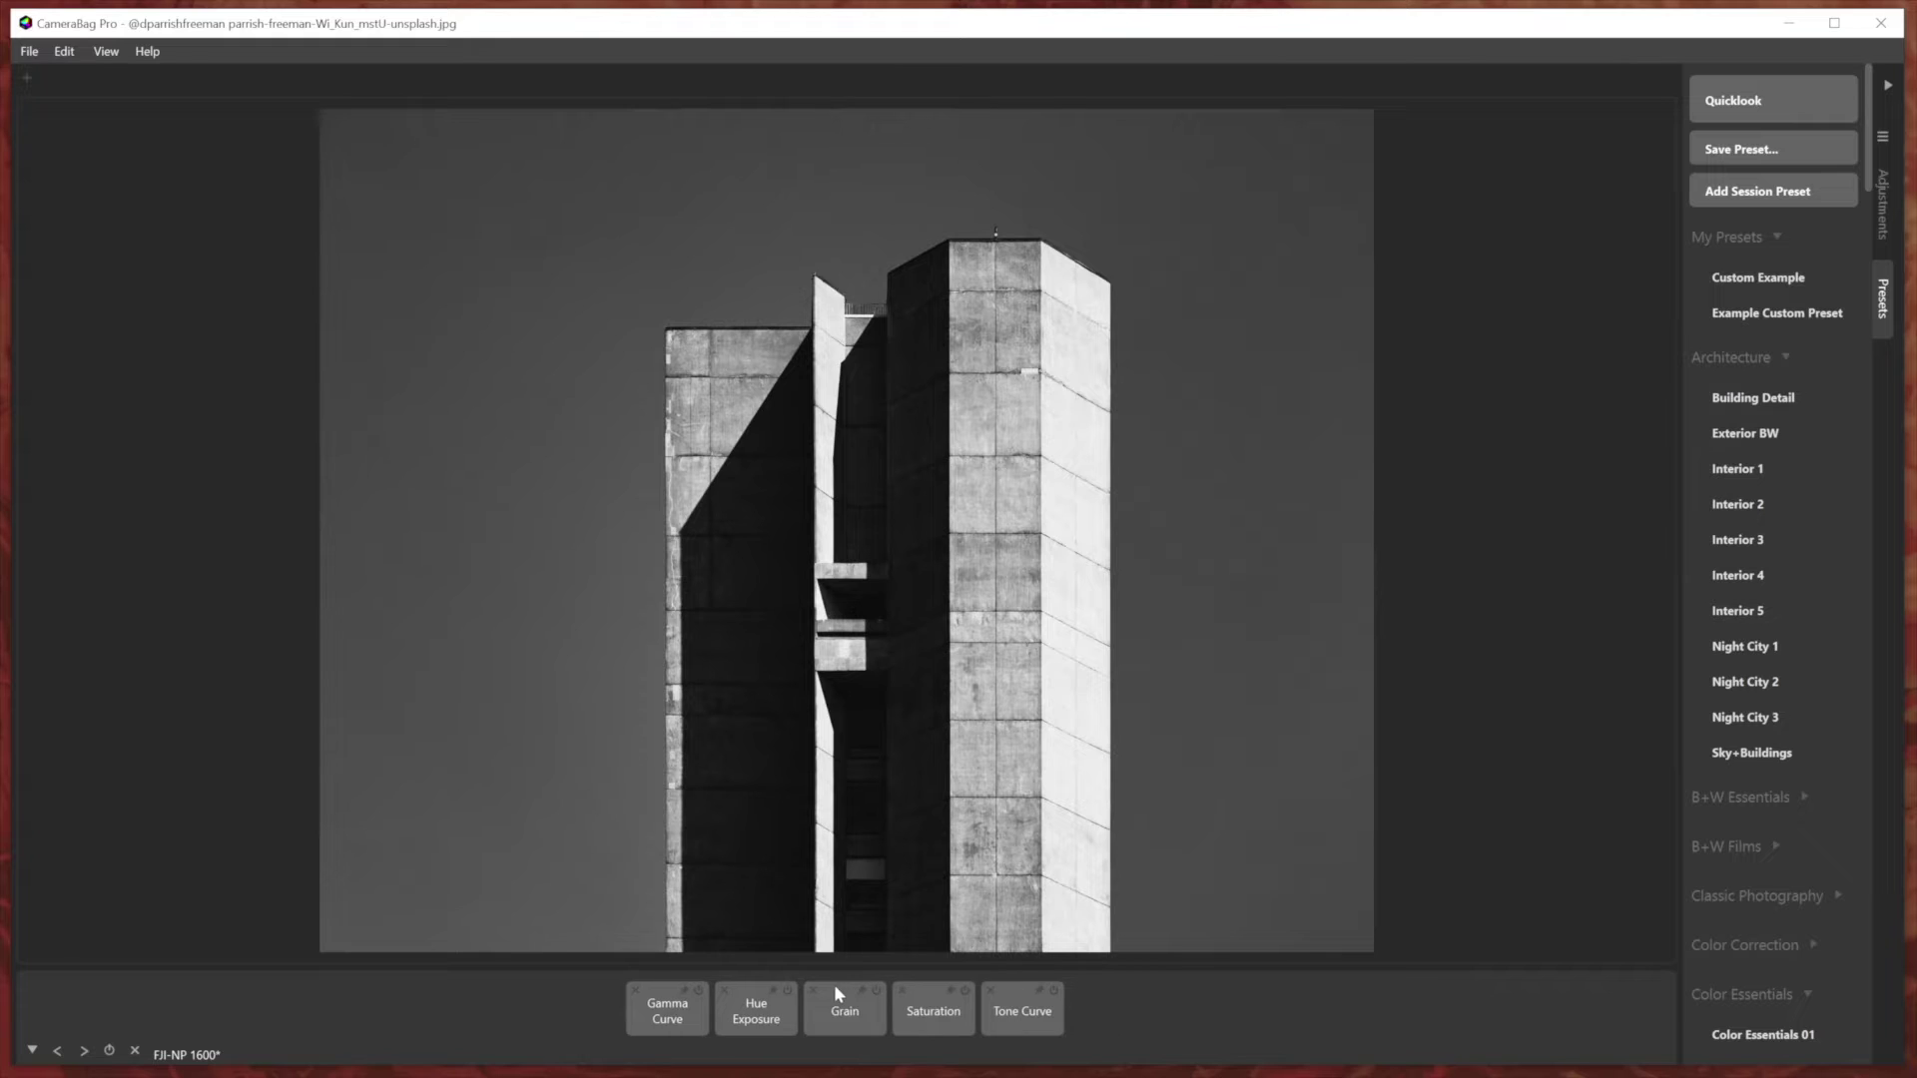
left_click(813, 989)
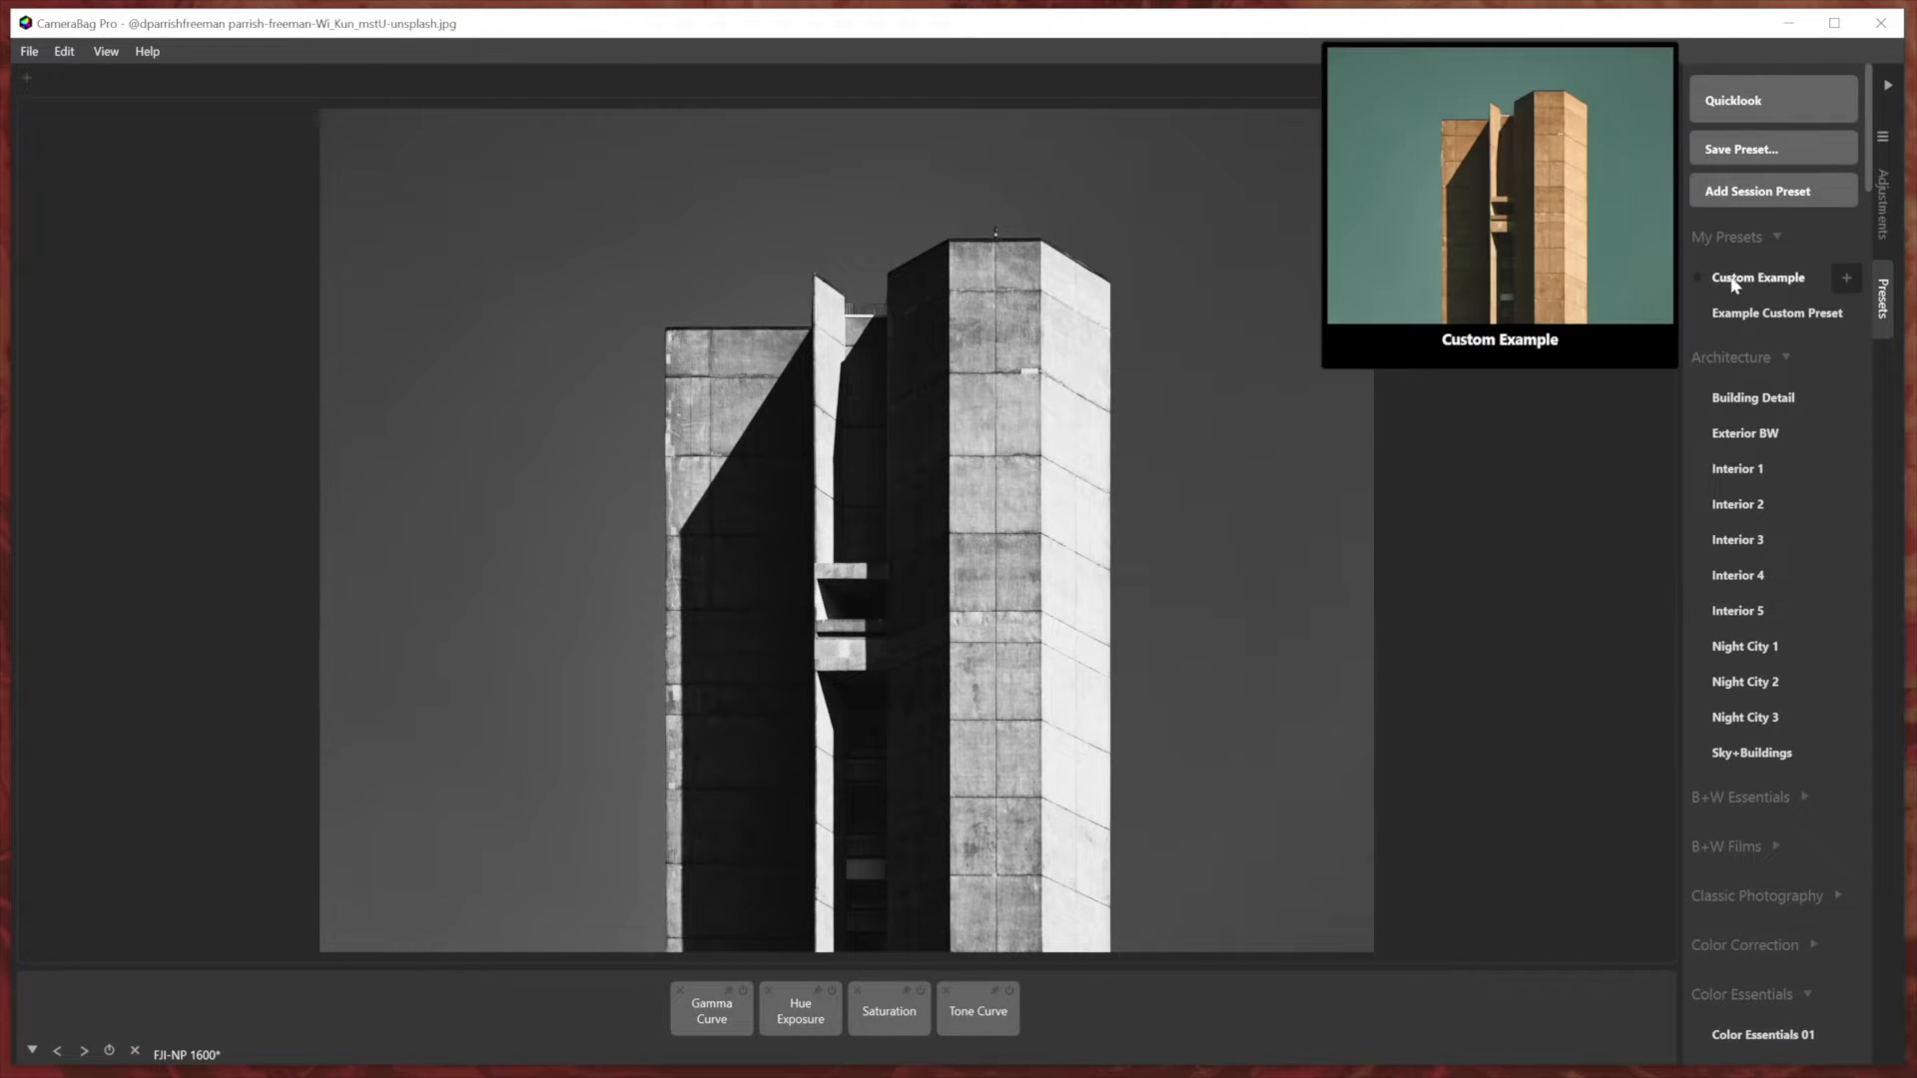
Preview the My Presets entries on the building photo.
mouse_move(1752, 318)
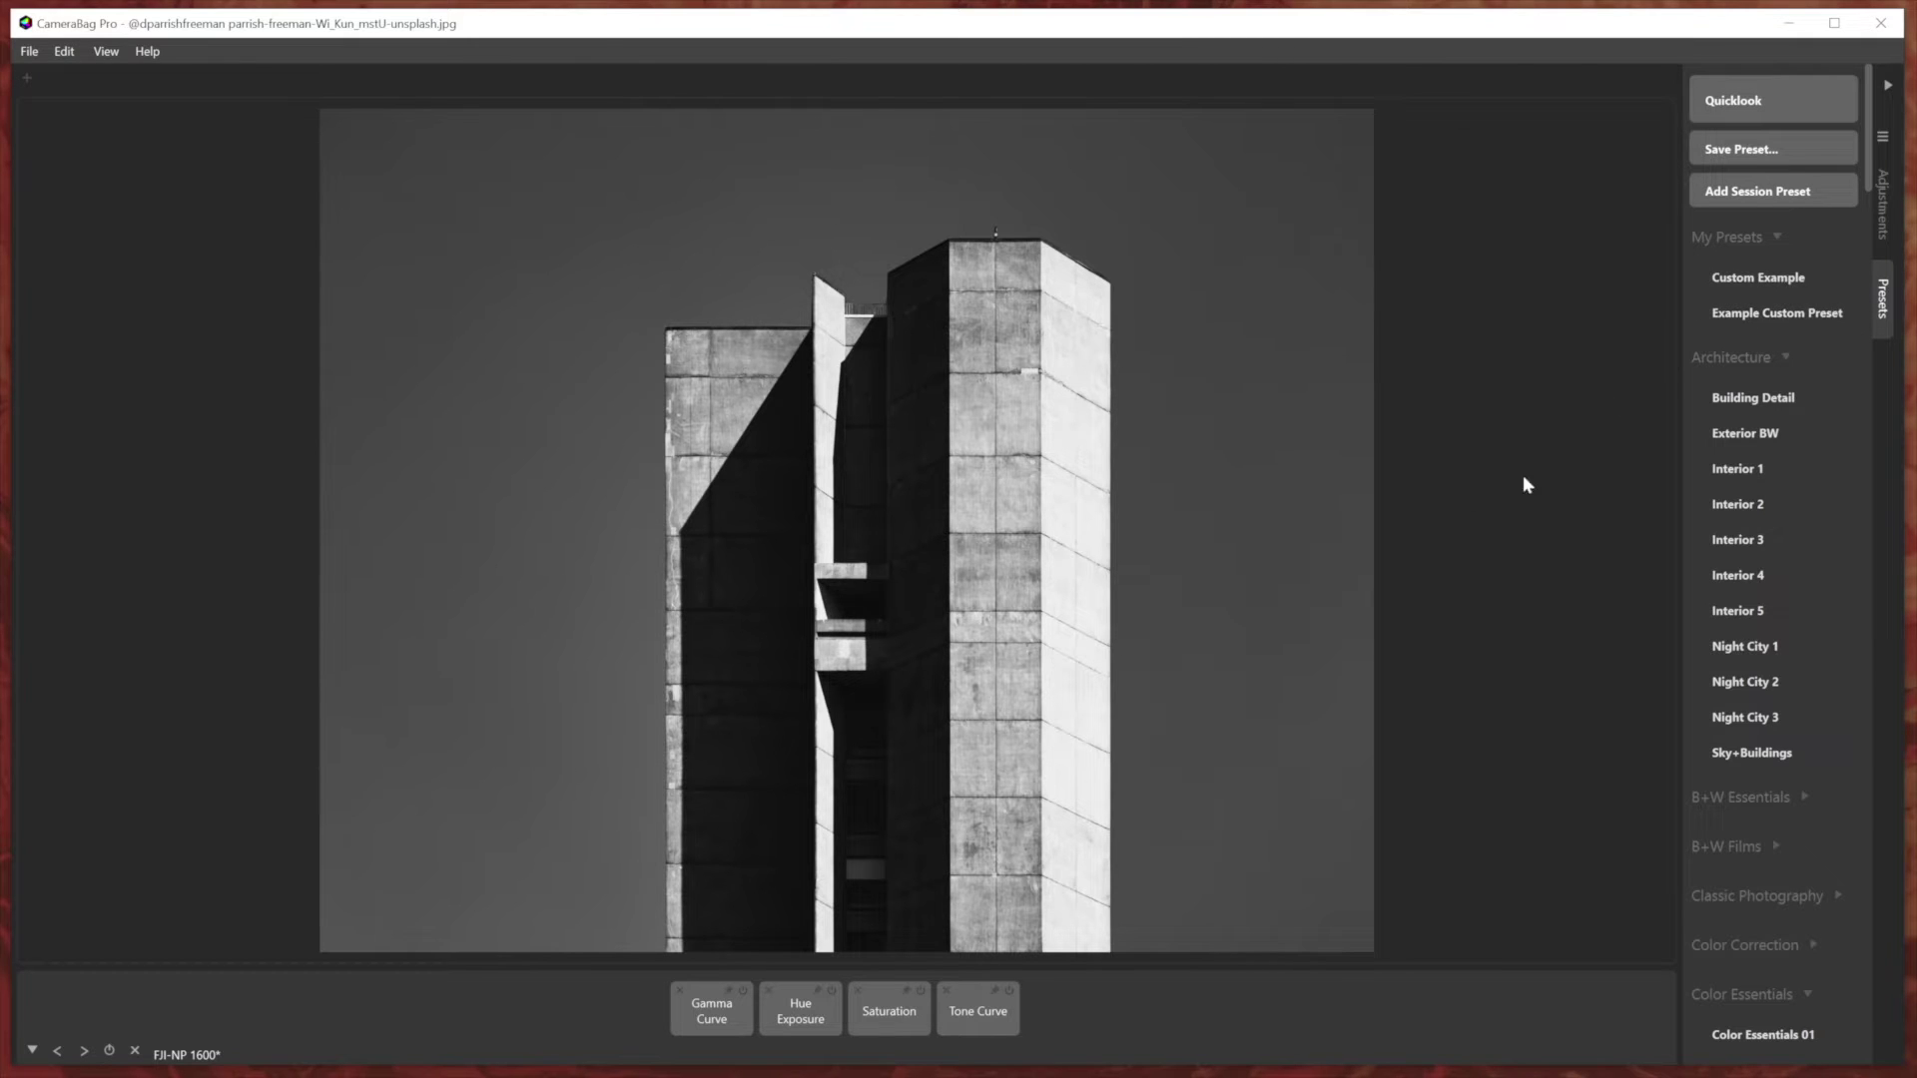
mouse_move(1766, 285)
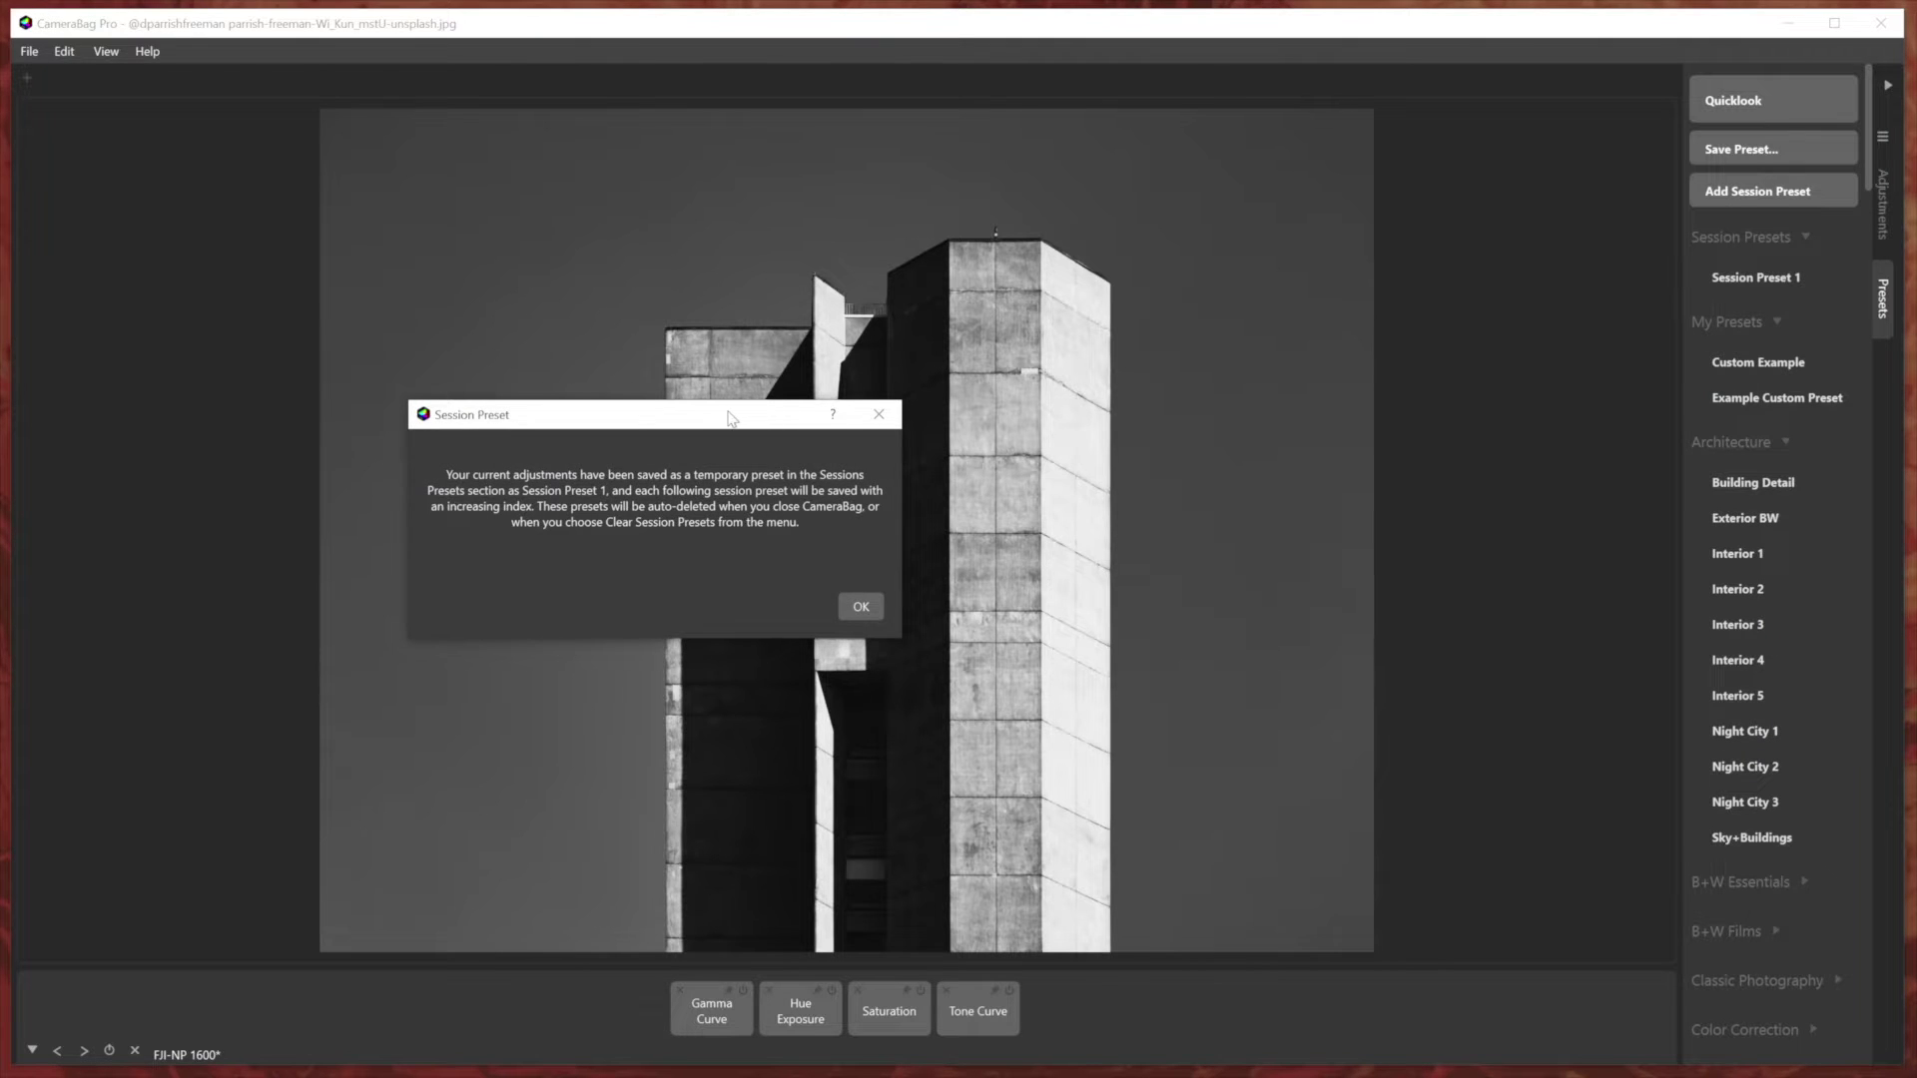
left_click_drag(528, 415, 769, 486)
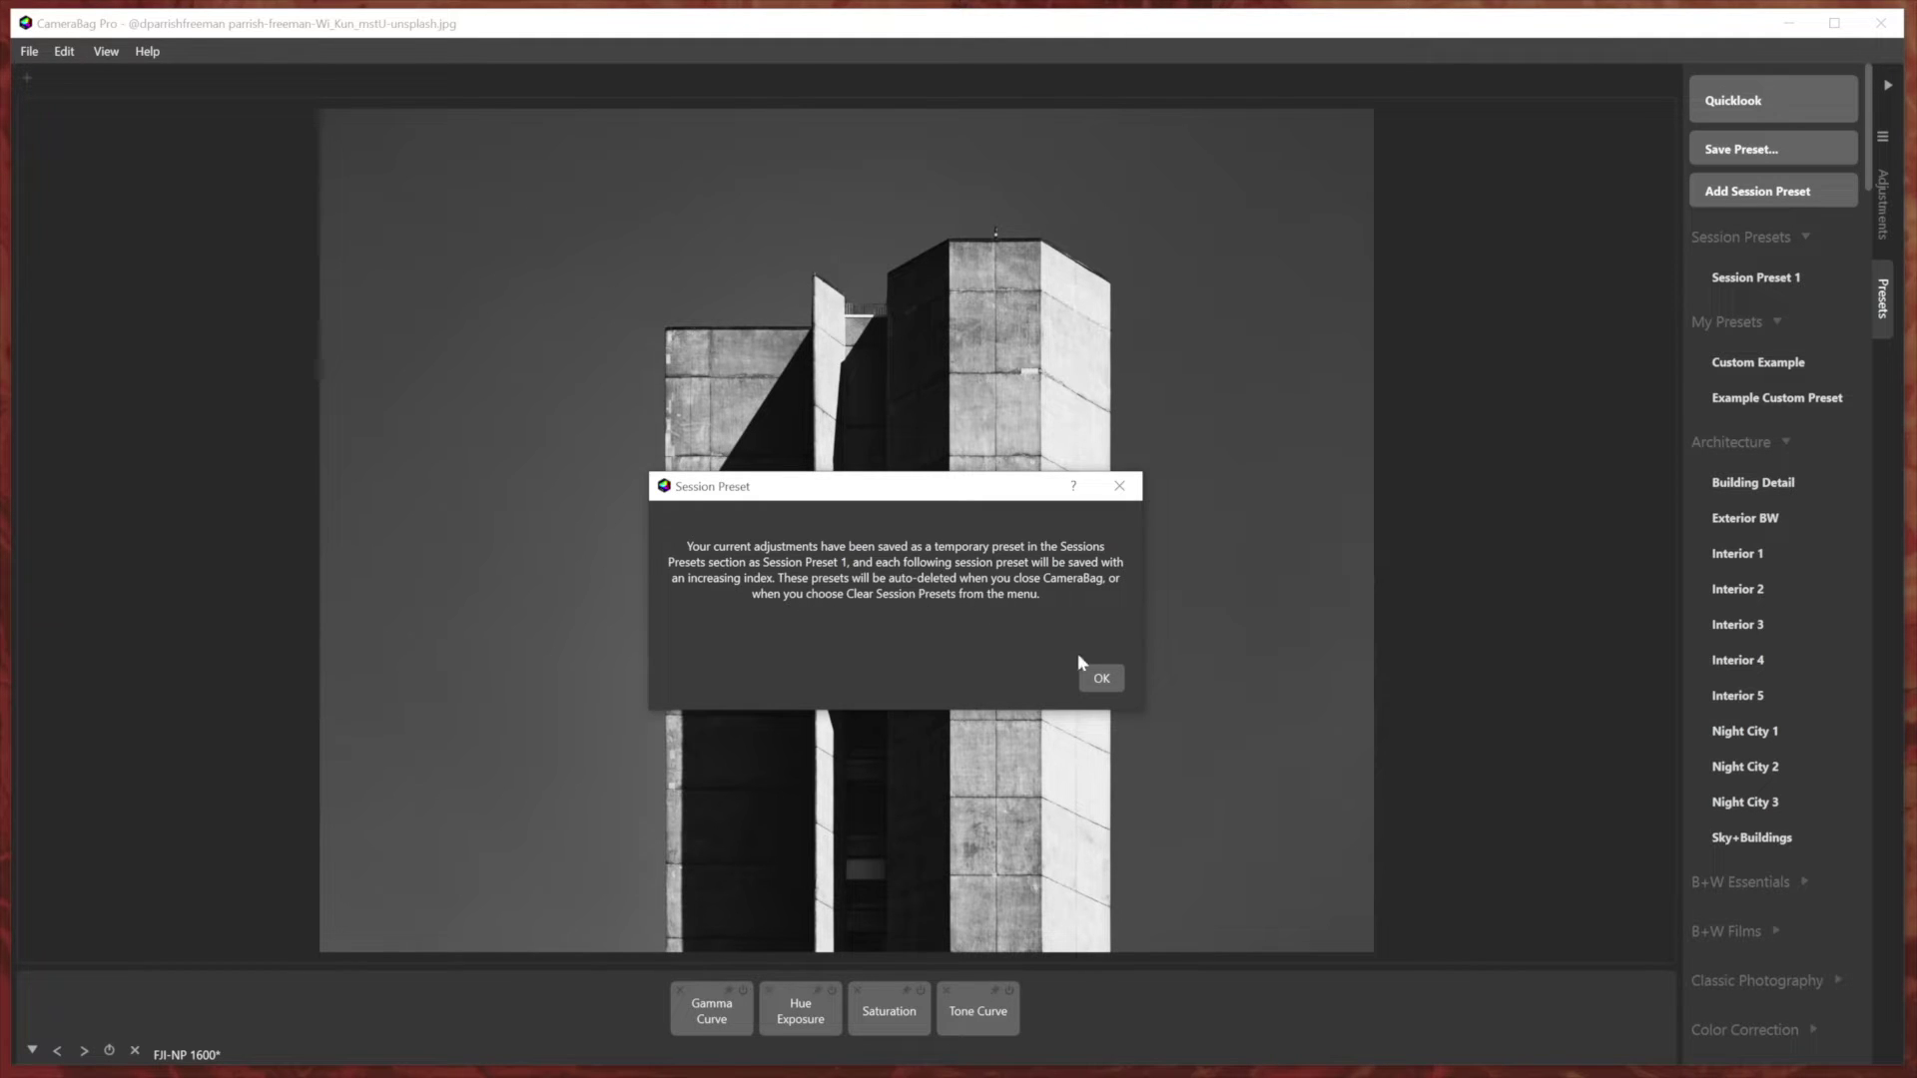
left_click(1102, 677)
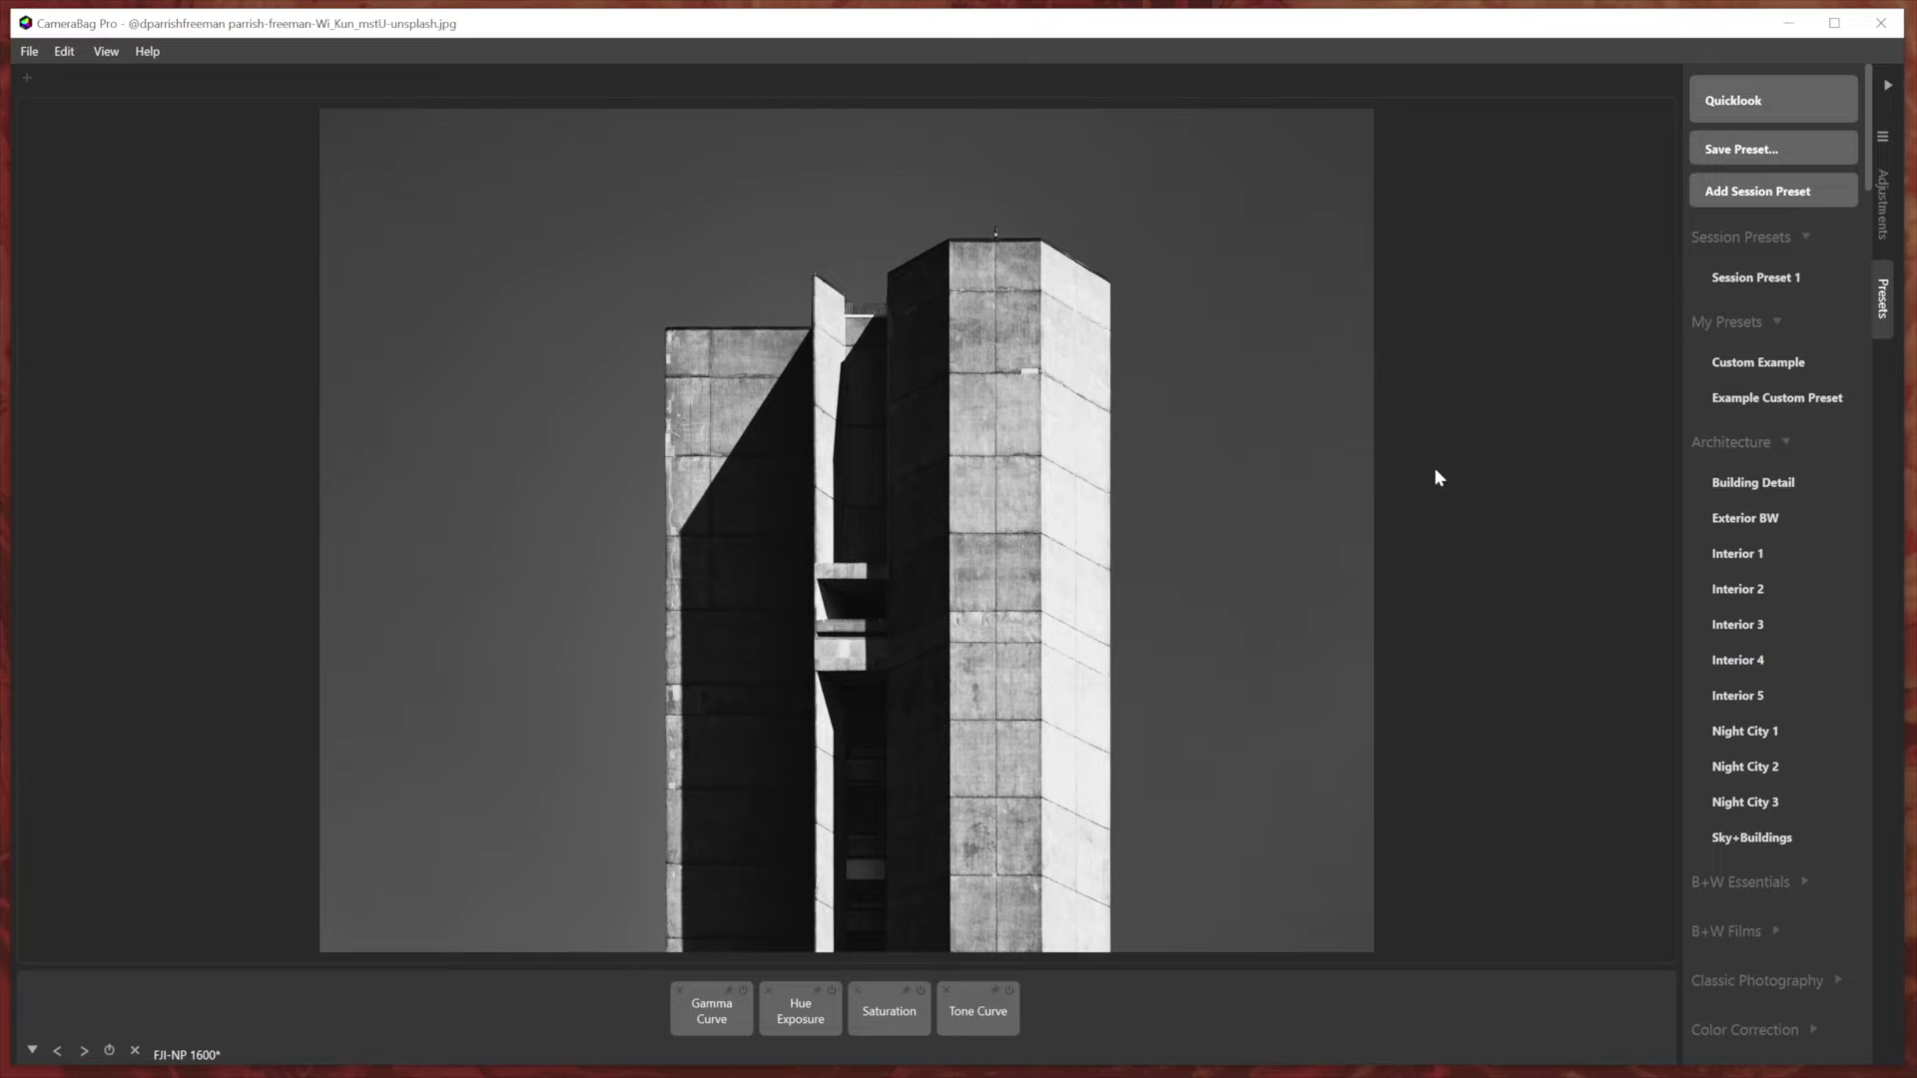
Reapply Session Preset 1, raise its Saturation amount to restore colour, and save it as Session Preset 2.
left_click(1751, 281)
left_click(881, 1021)
left_click(706, 928)
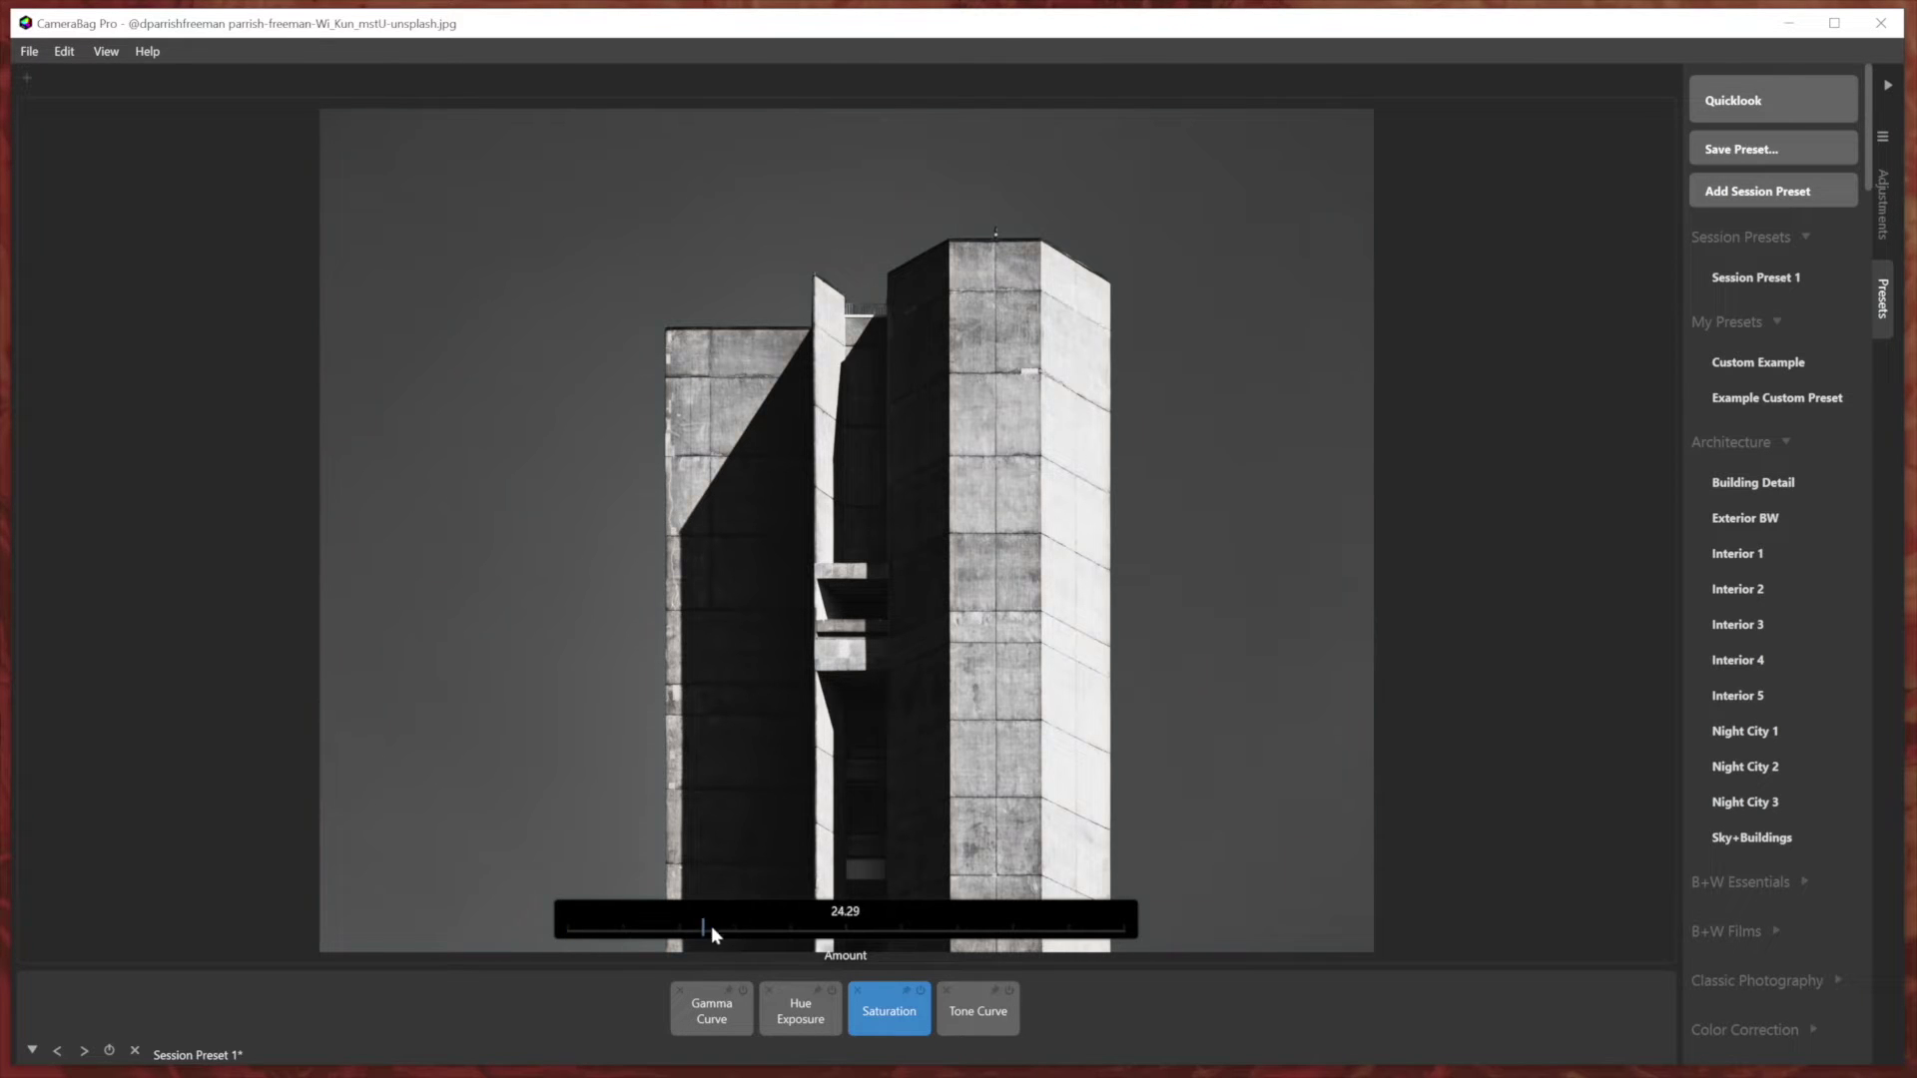
mouse_move(798, 936)
left_mouse_down()
mouse_move(672, 932)
mouse_move(781, 932)
left_mouse_up()
left_click(1079, 1009)
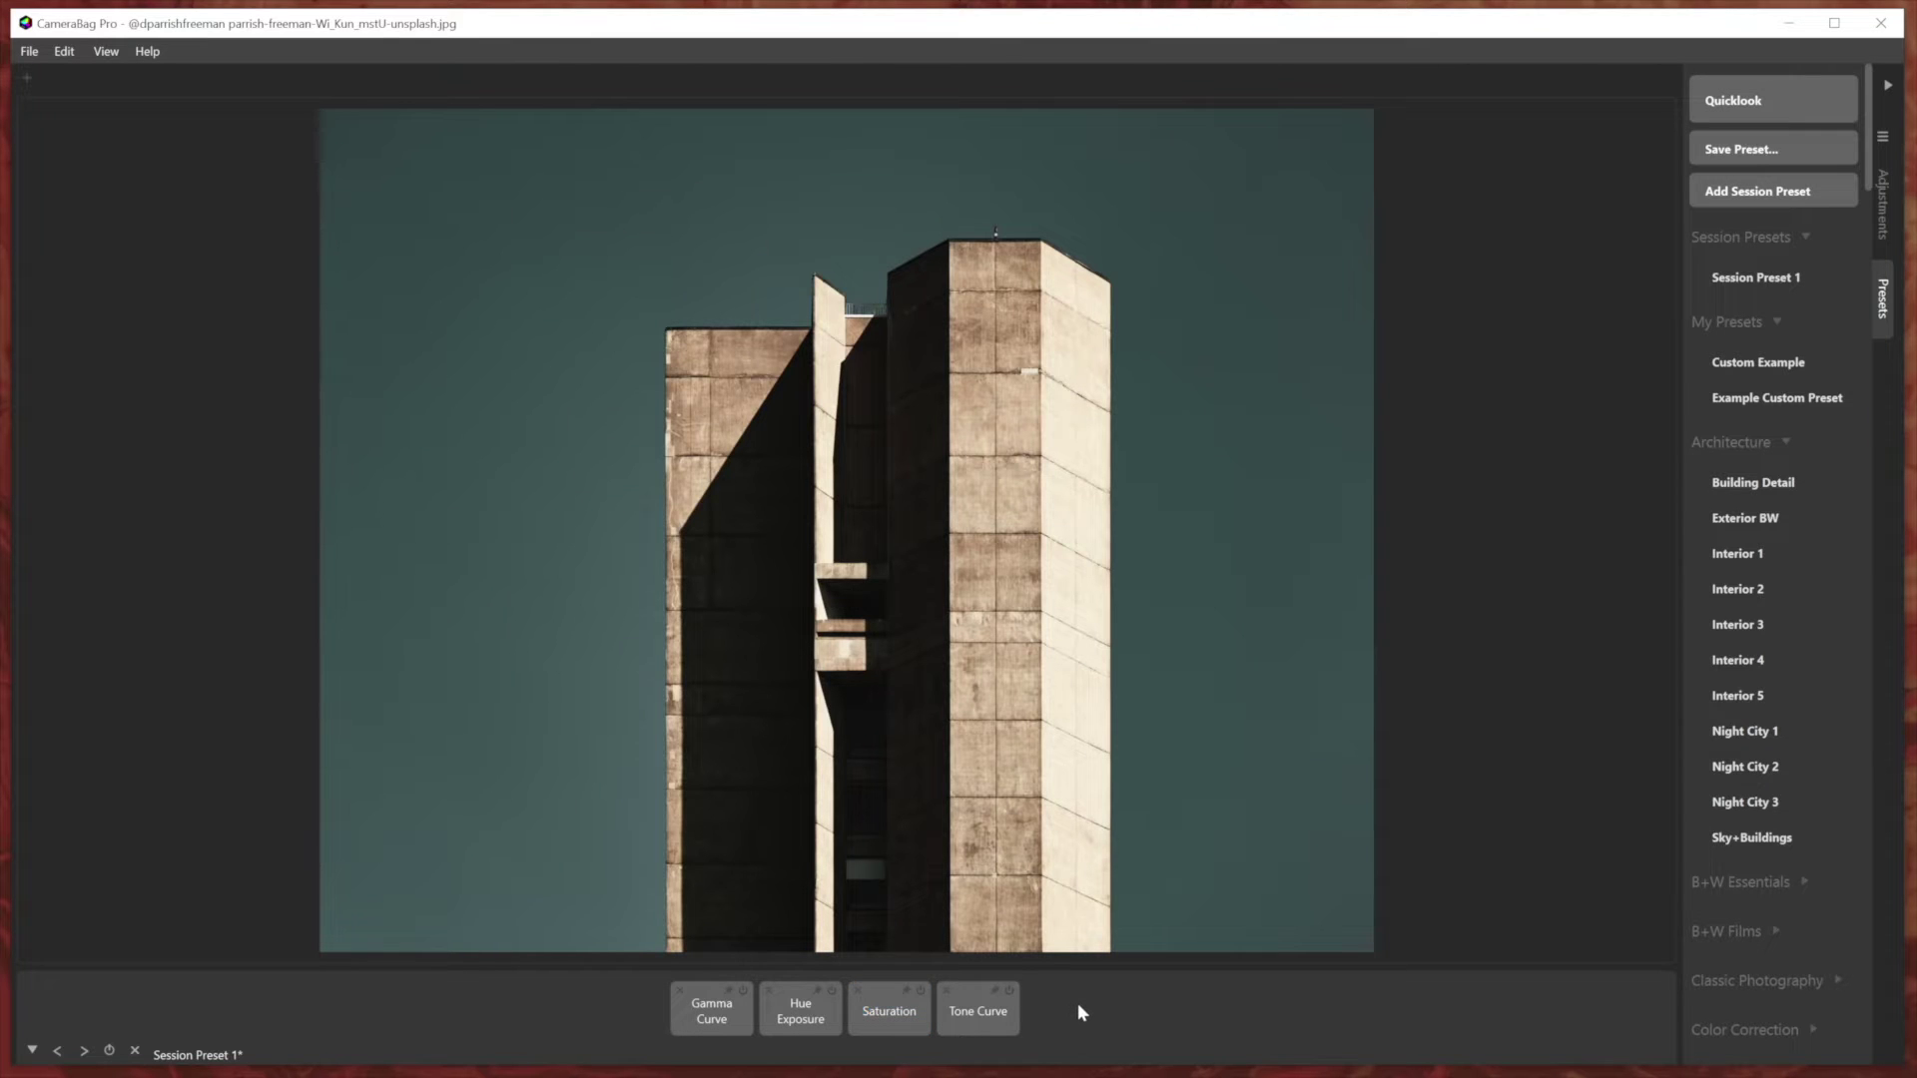
key("ctrl+shift+s")
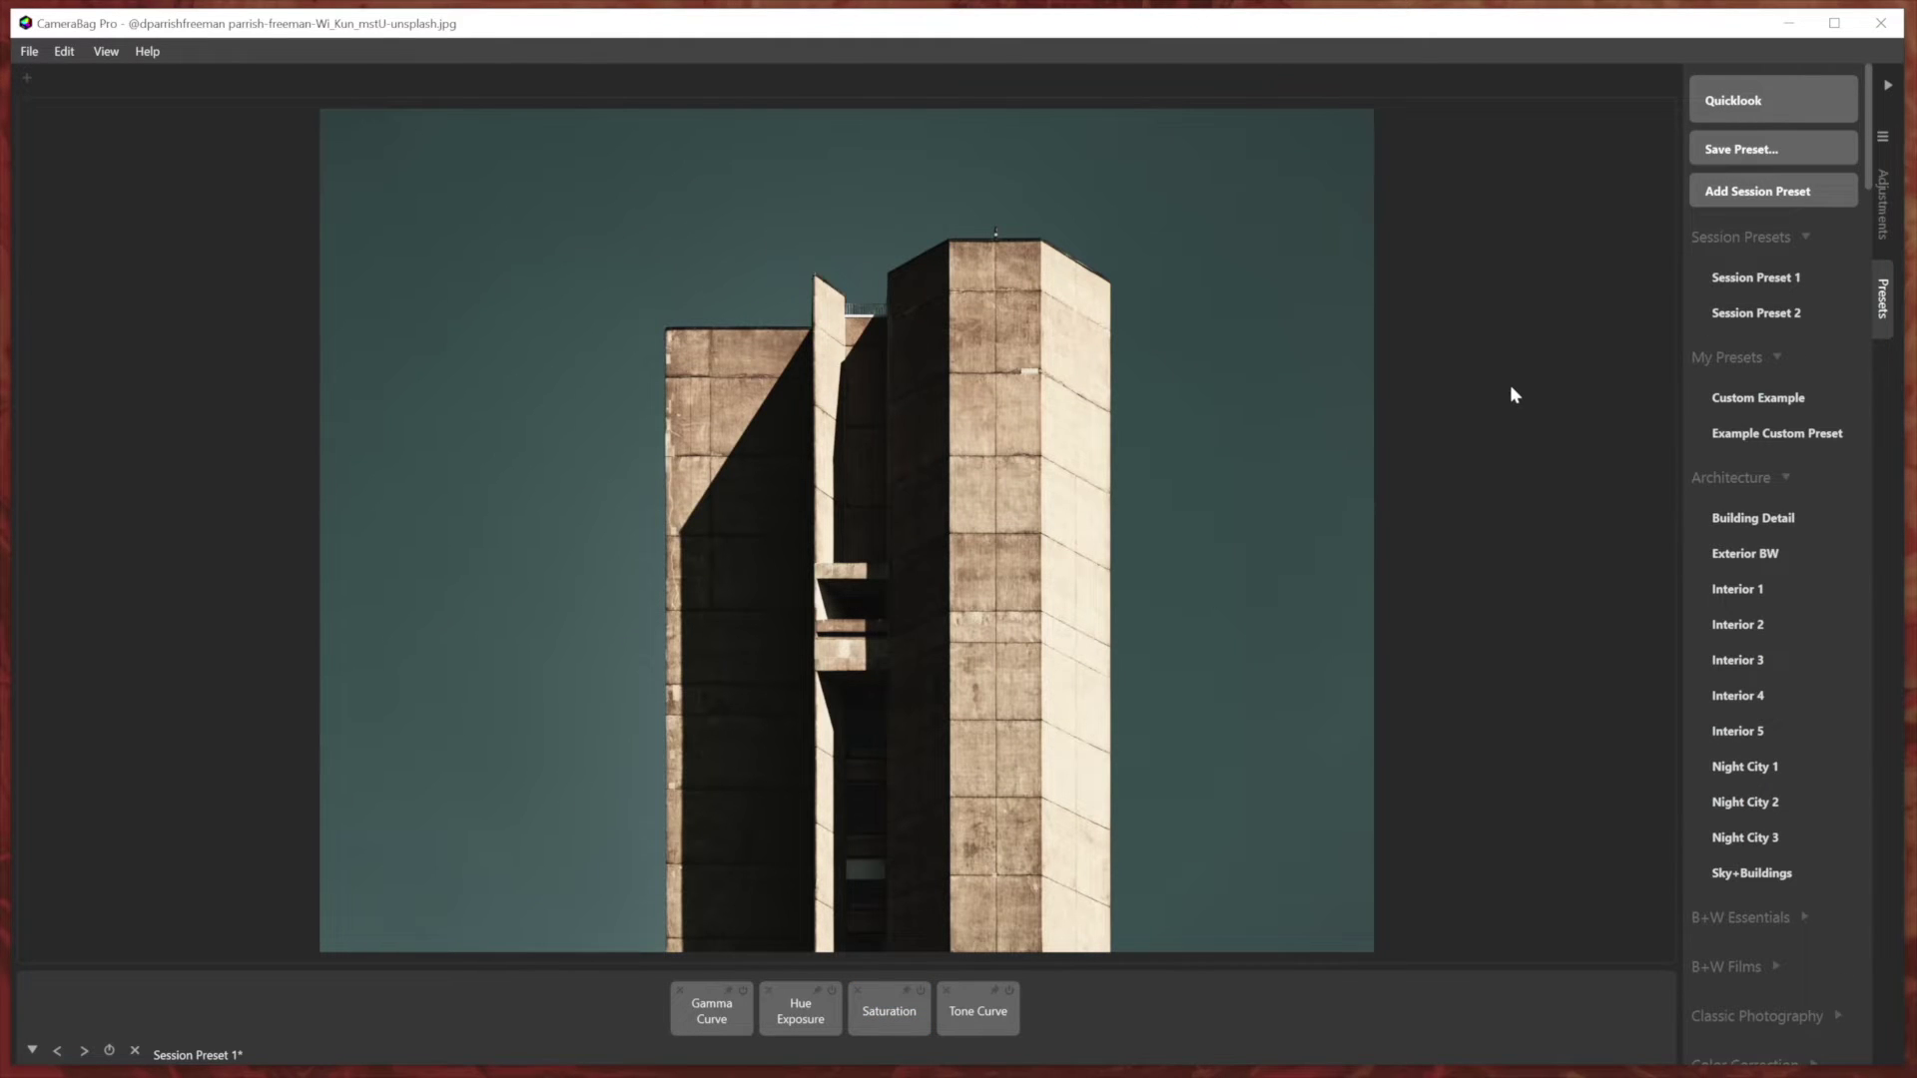
mouse_move(1729, 282)
Apply the Cross Process 2 look from the Quicklook gallery.
key("q")
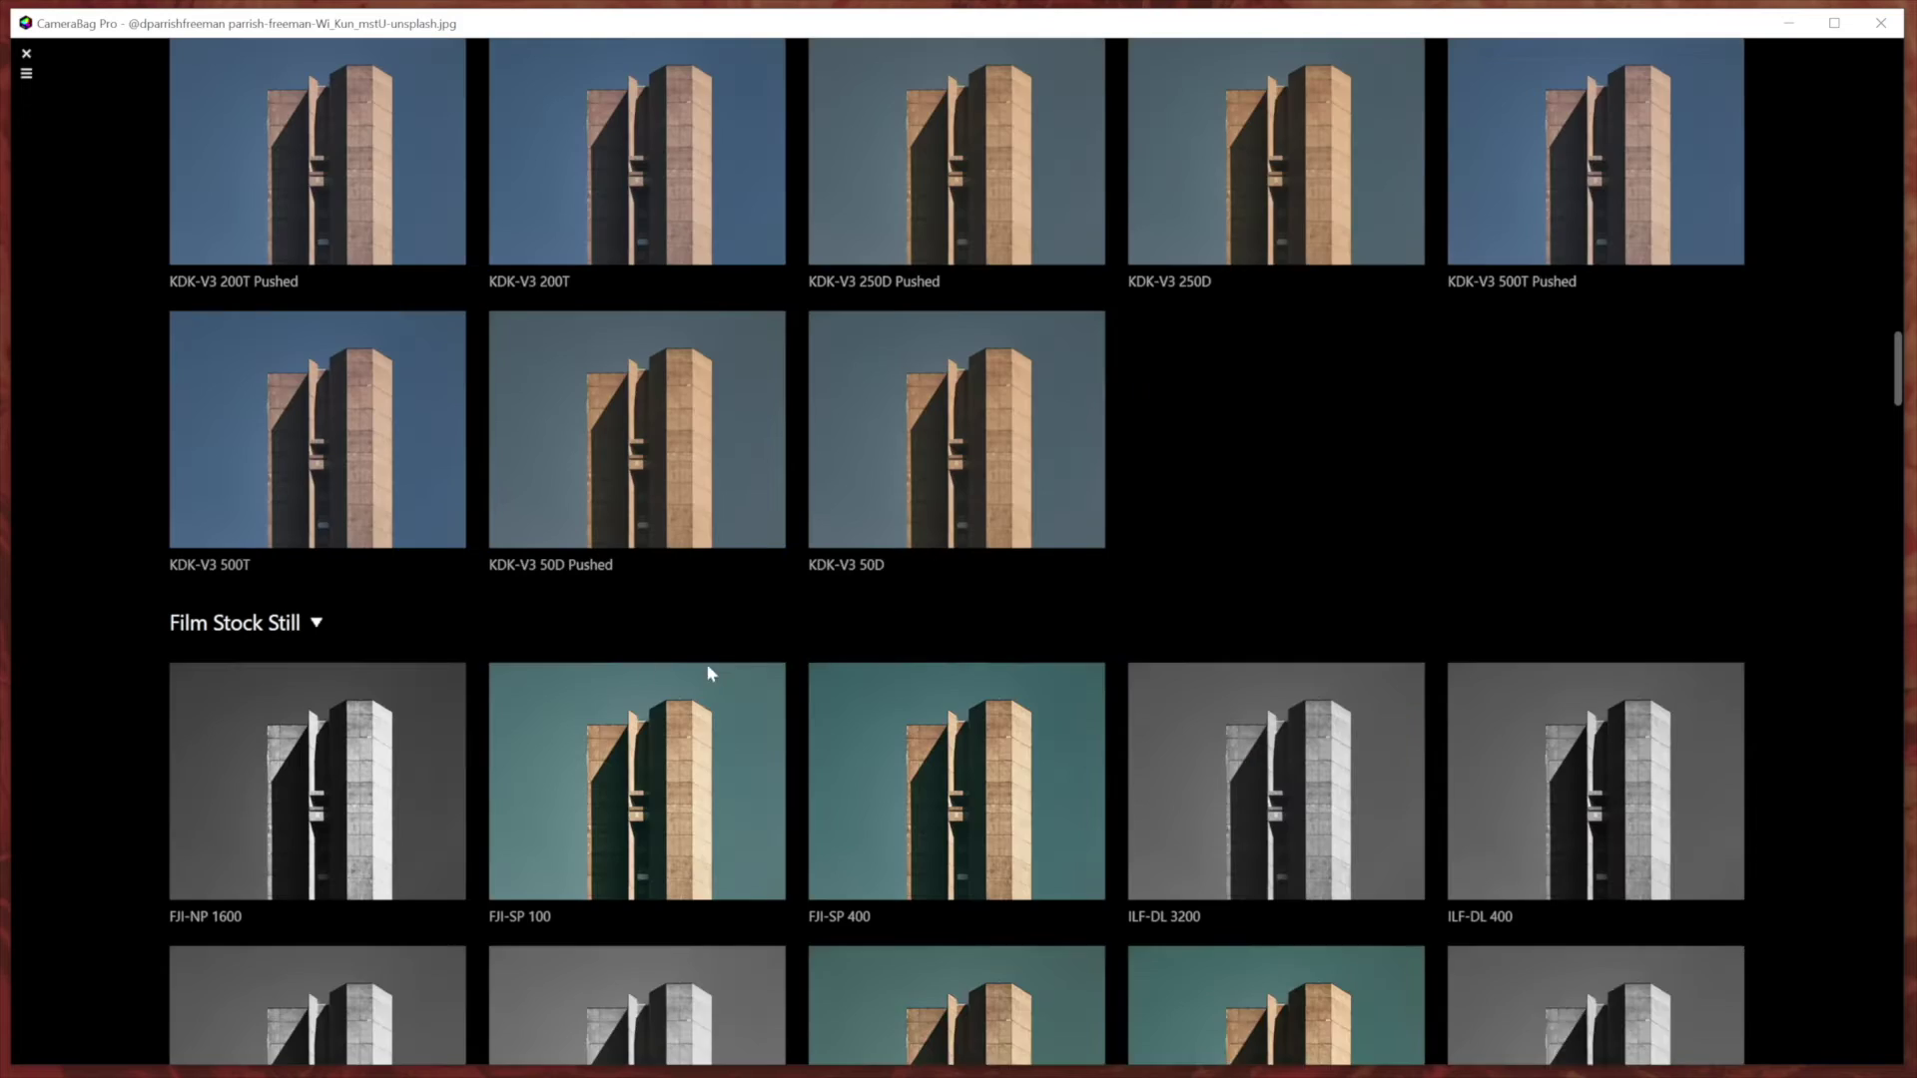
scroll(357, 619, "down", 2)
scroll(357, 619, "down", 4)
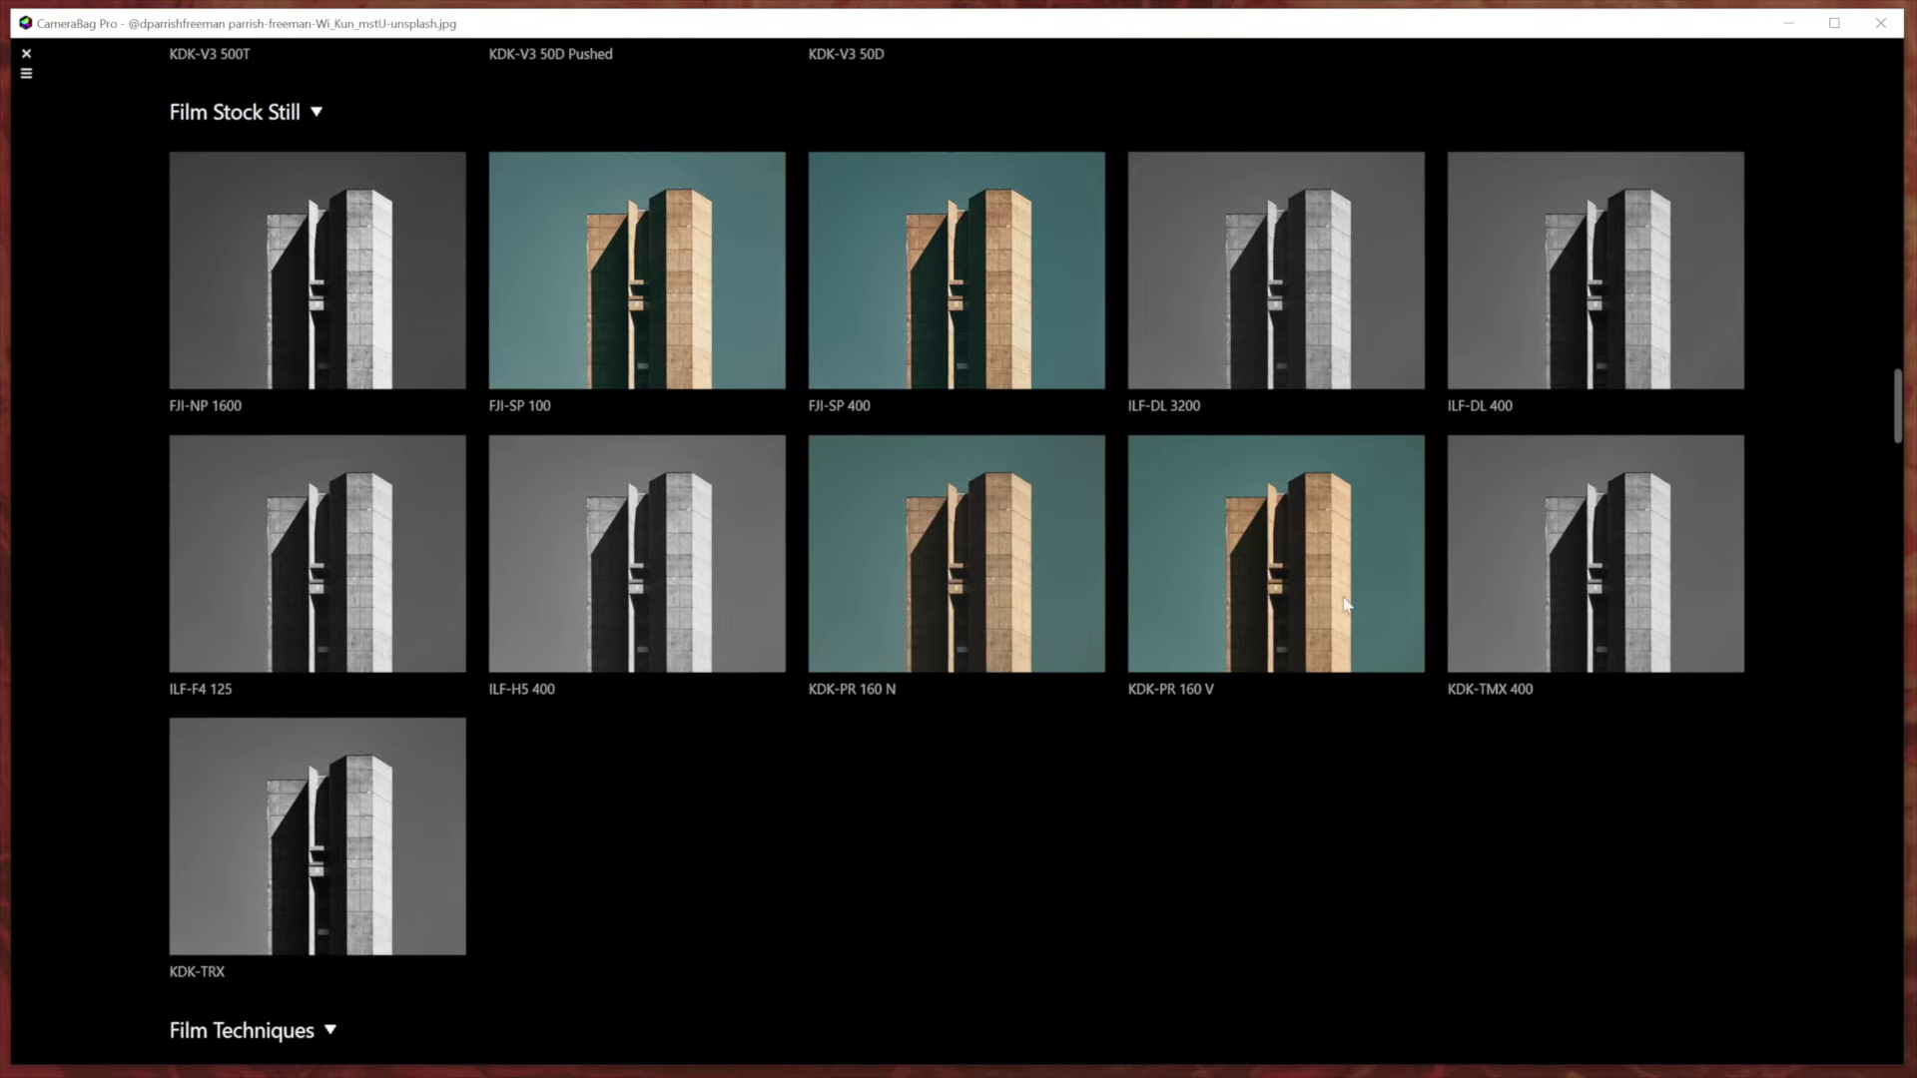
scroll(842, 648, "down", 9)
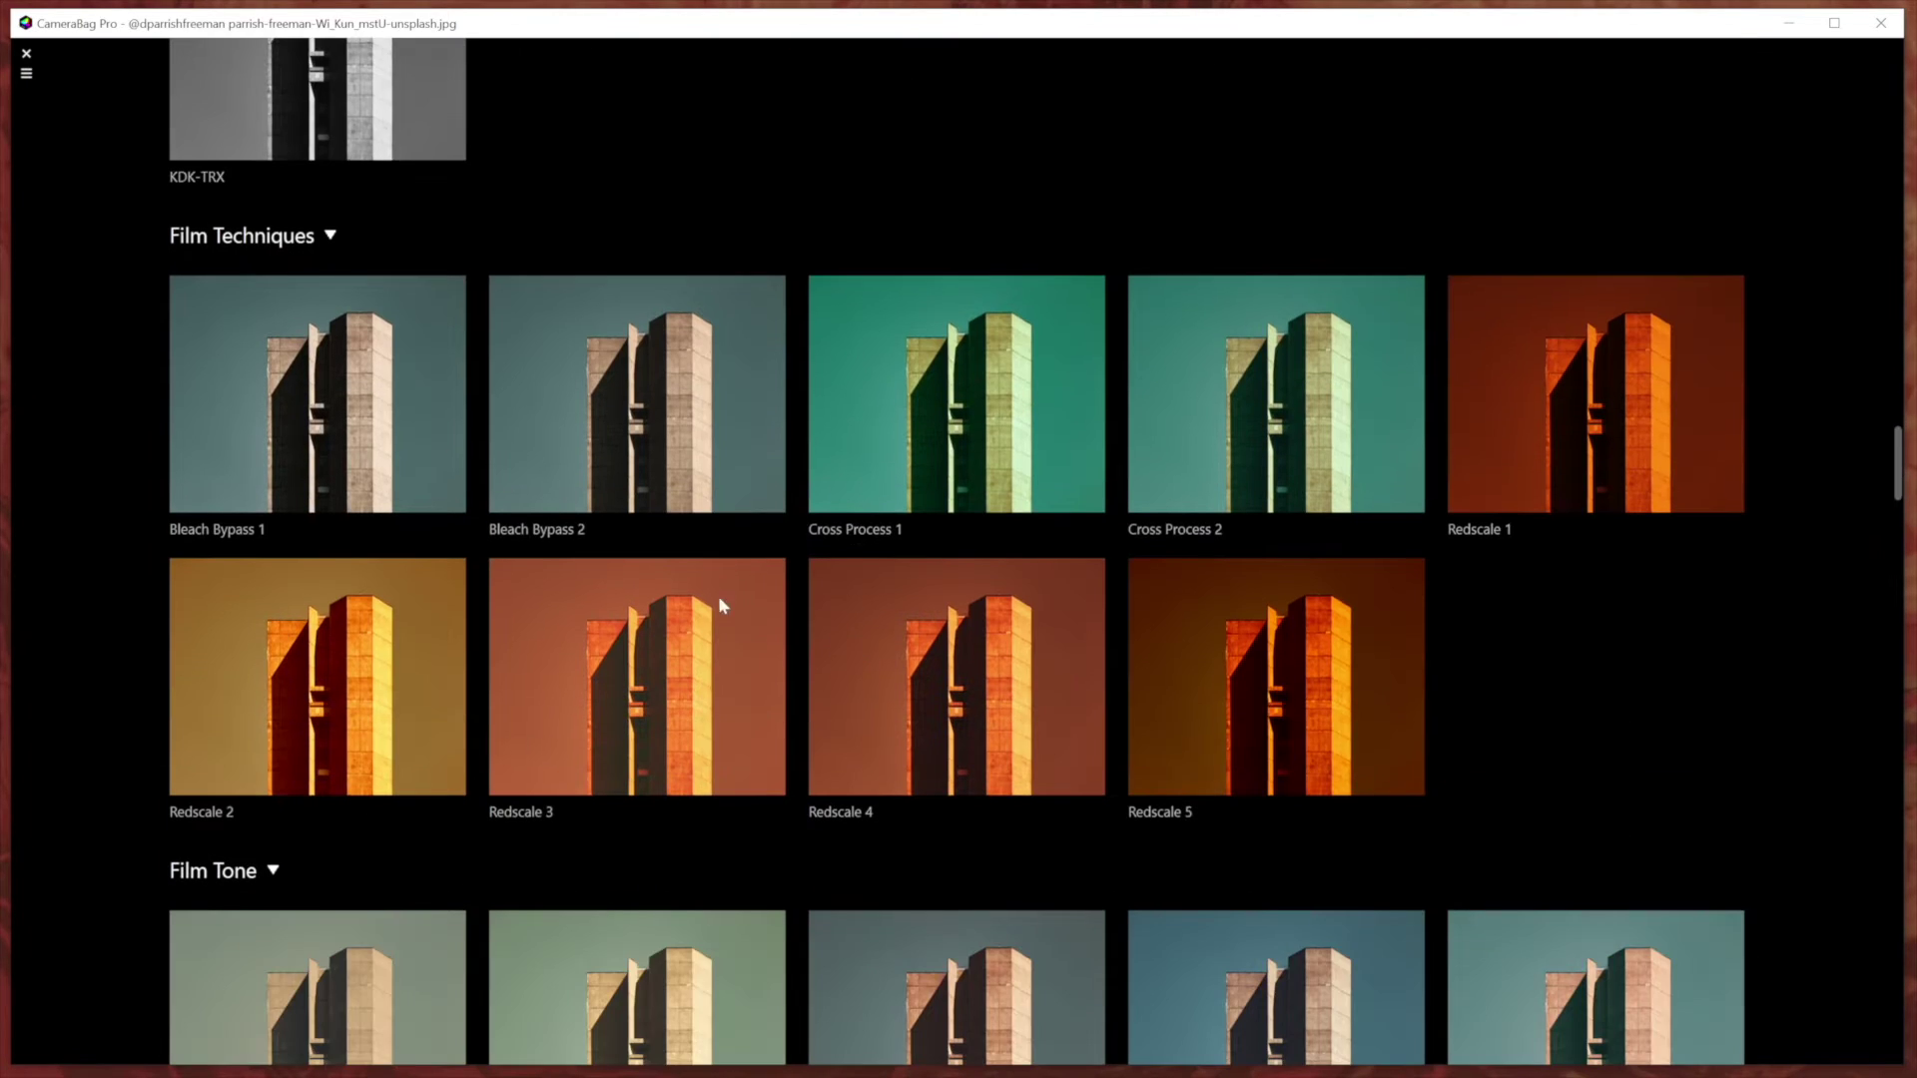
left_click(1333, 404)
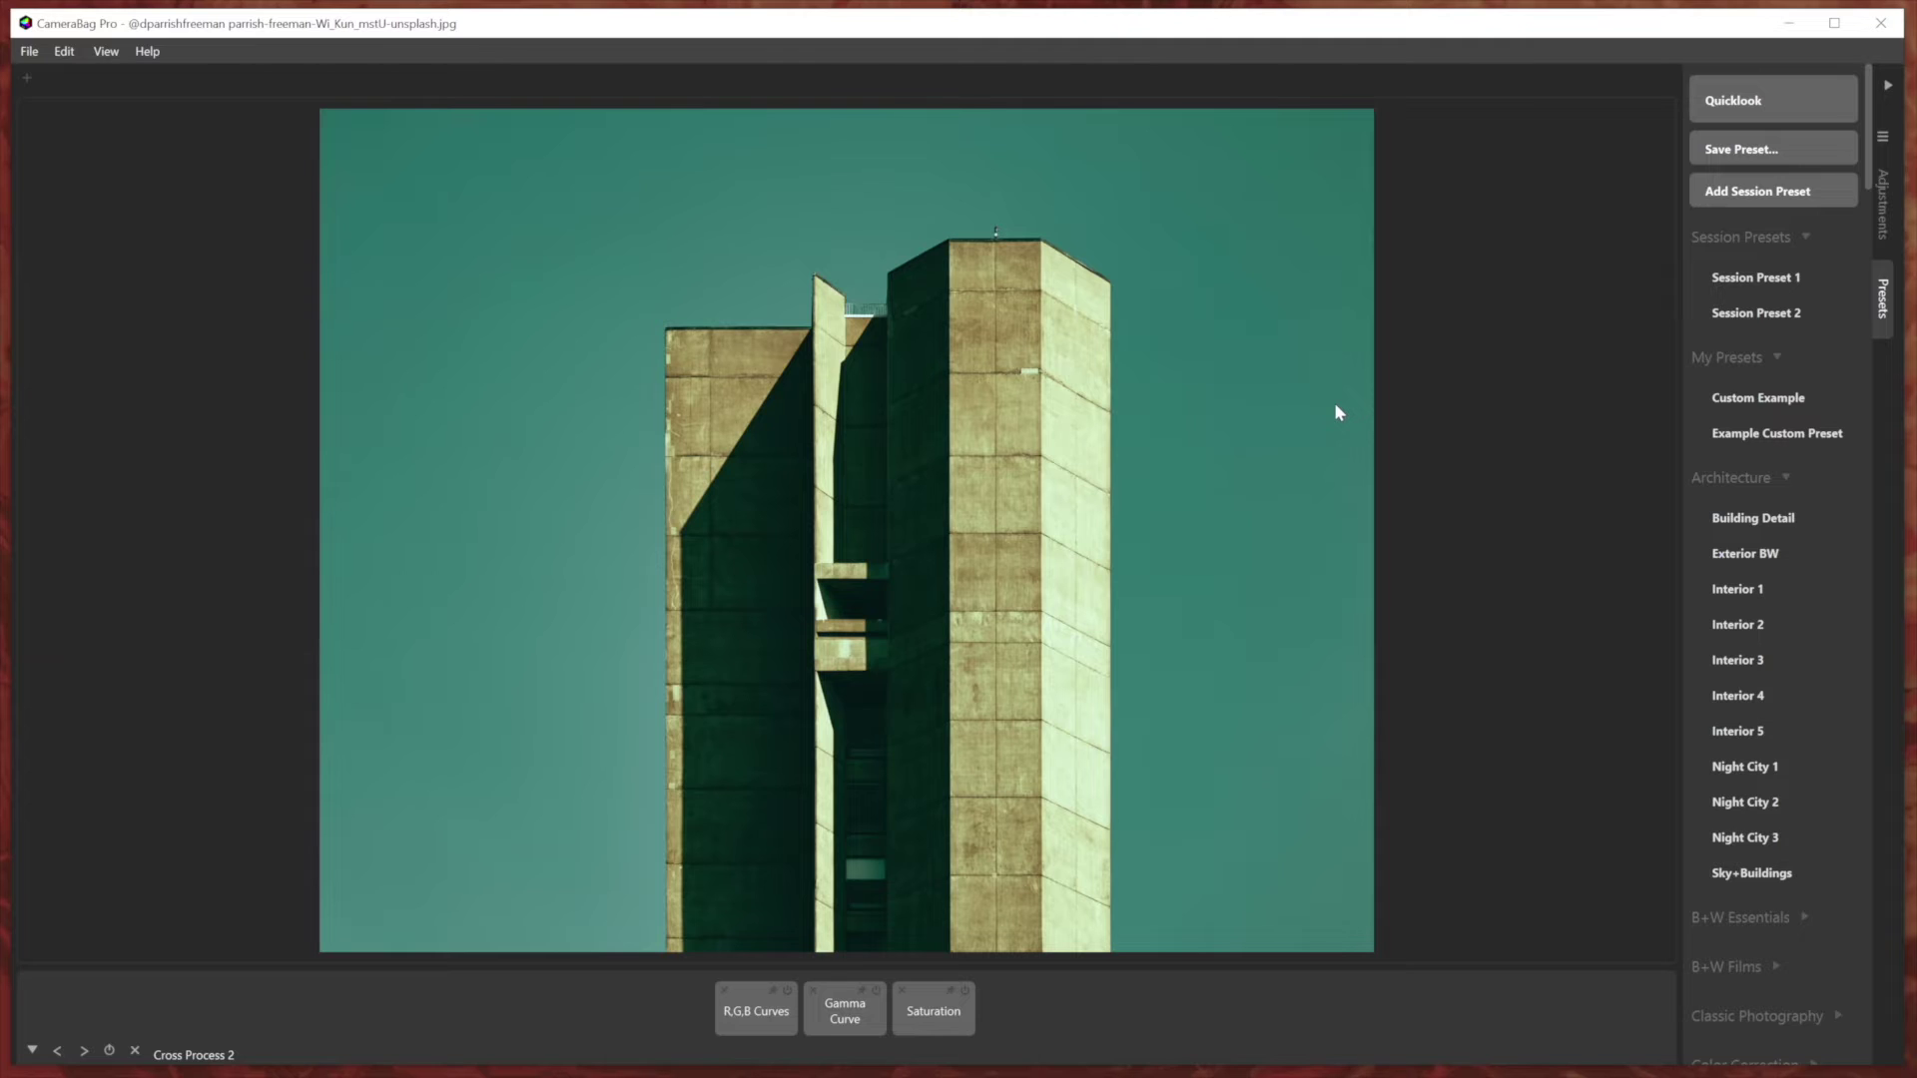
Apply Film Tone 07 from Quicklook and store it as a session preset.
key("q")
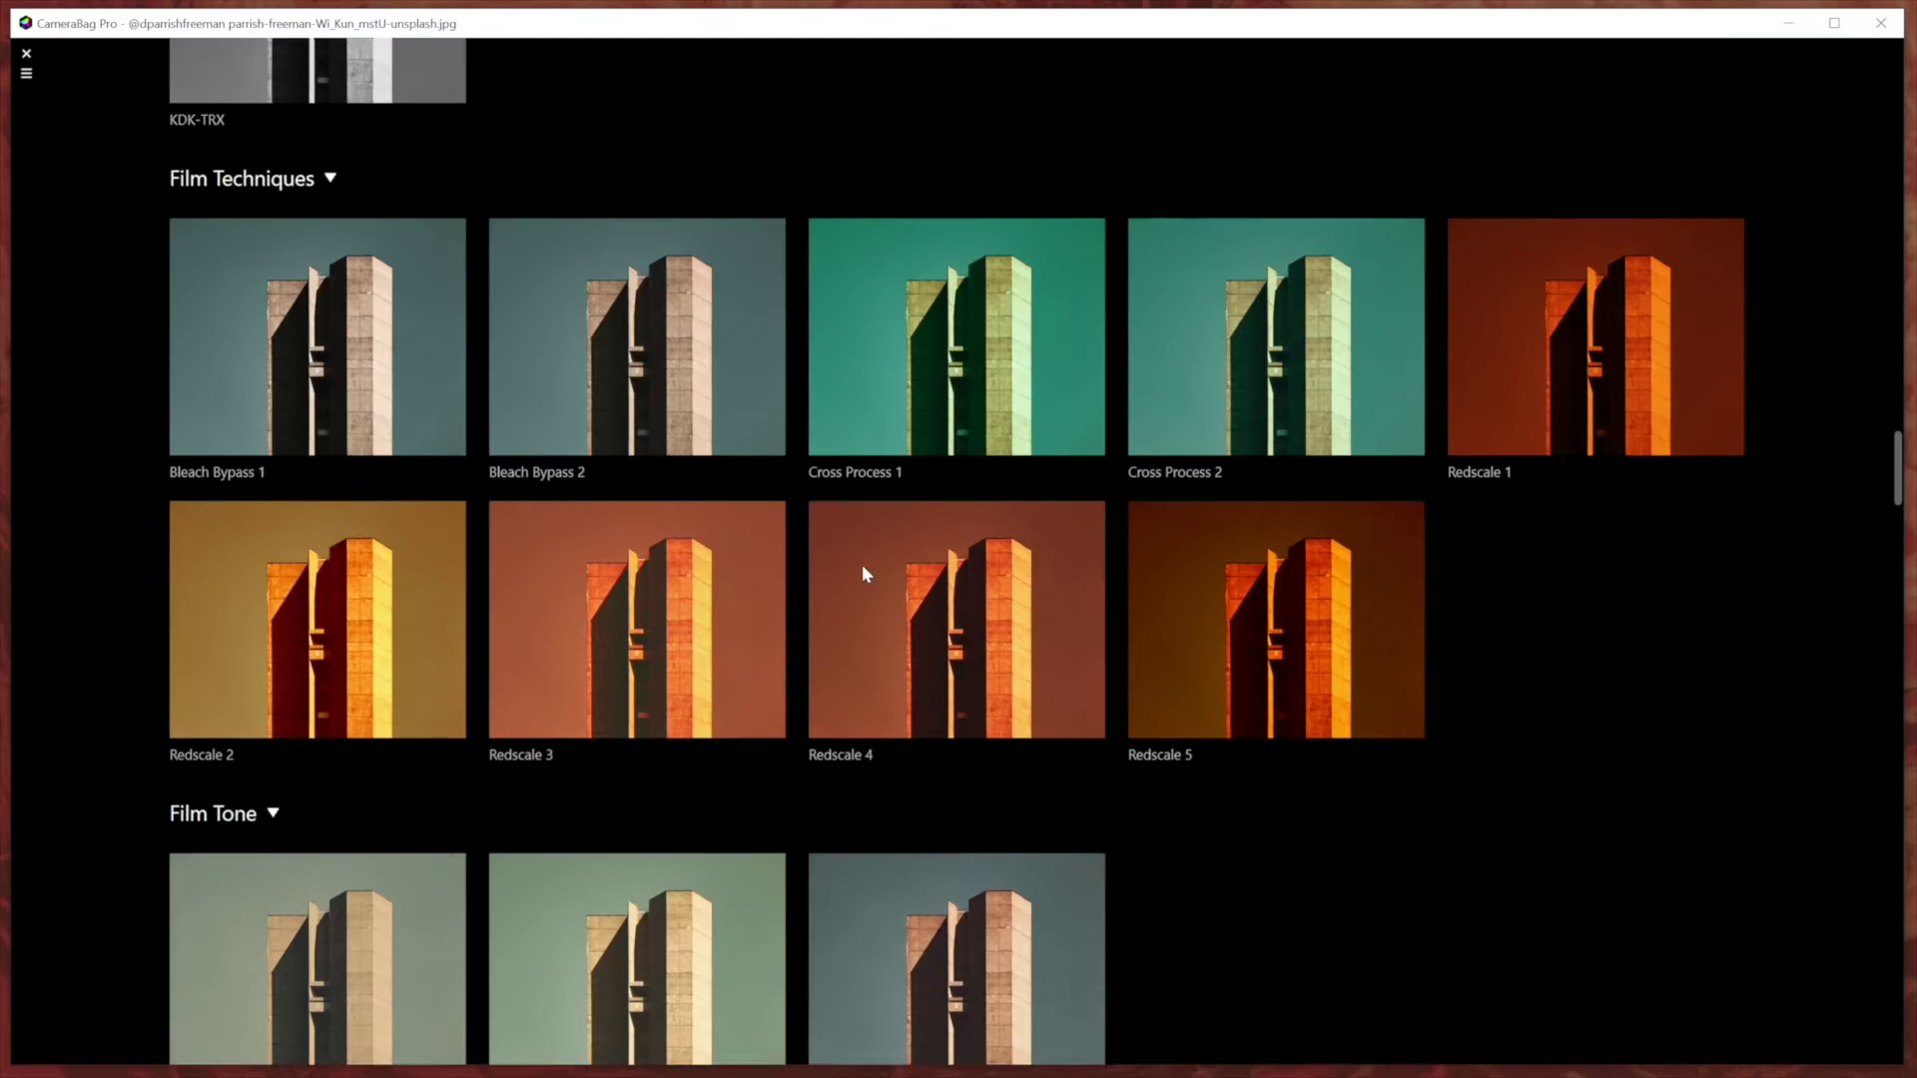
scroll(861, 565, "down", 9)
left_click(716, 435)
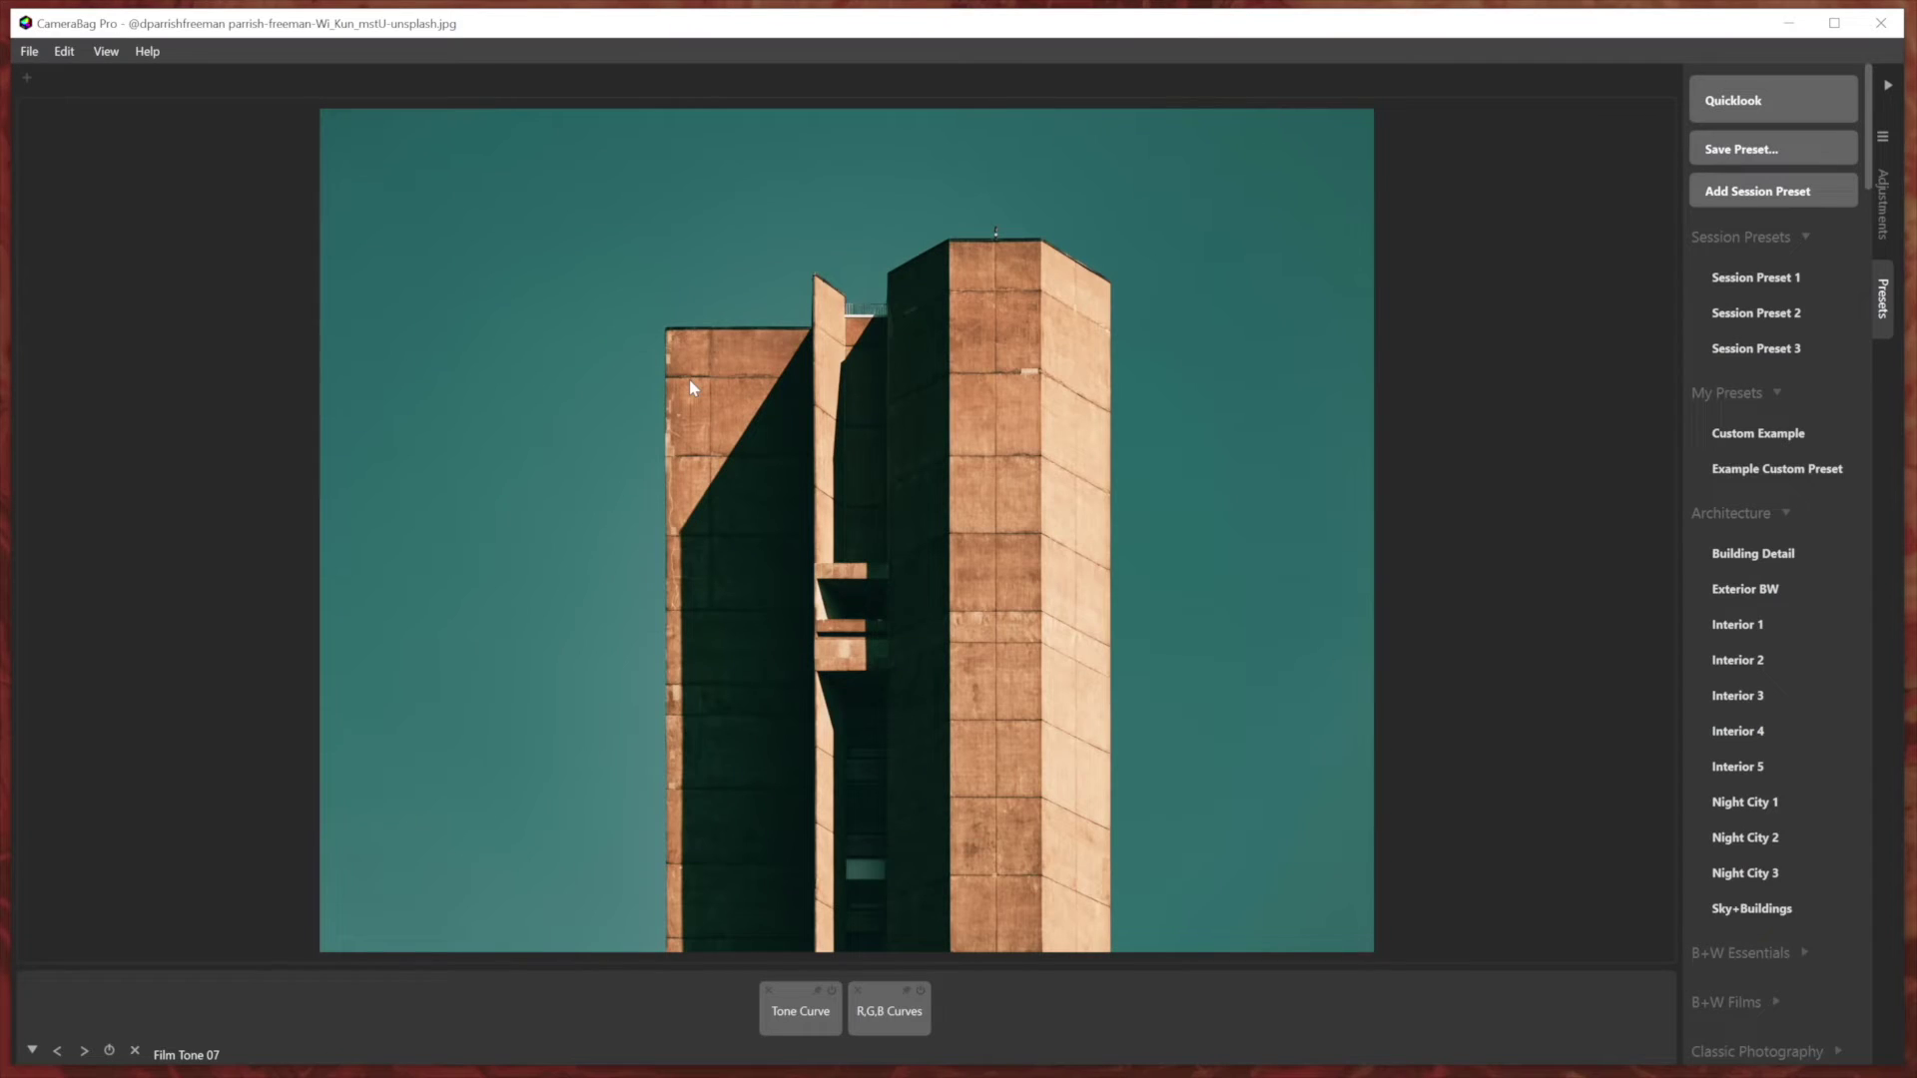
key("ctrl+shift+s")
Show the list of available adjustments in the side panel.
key("q")
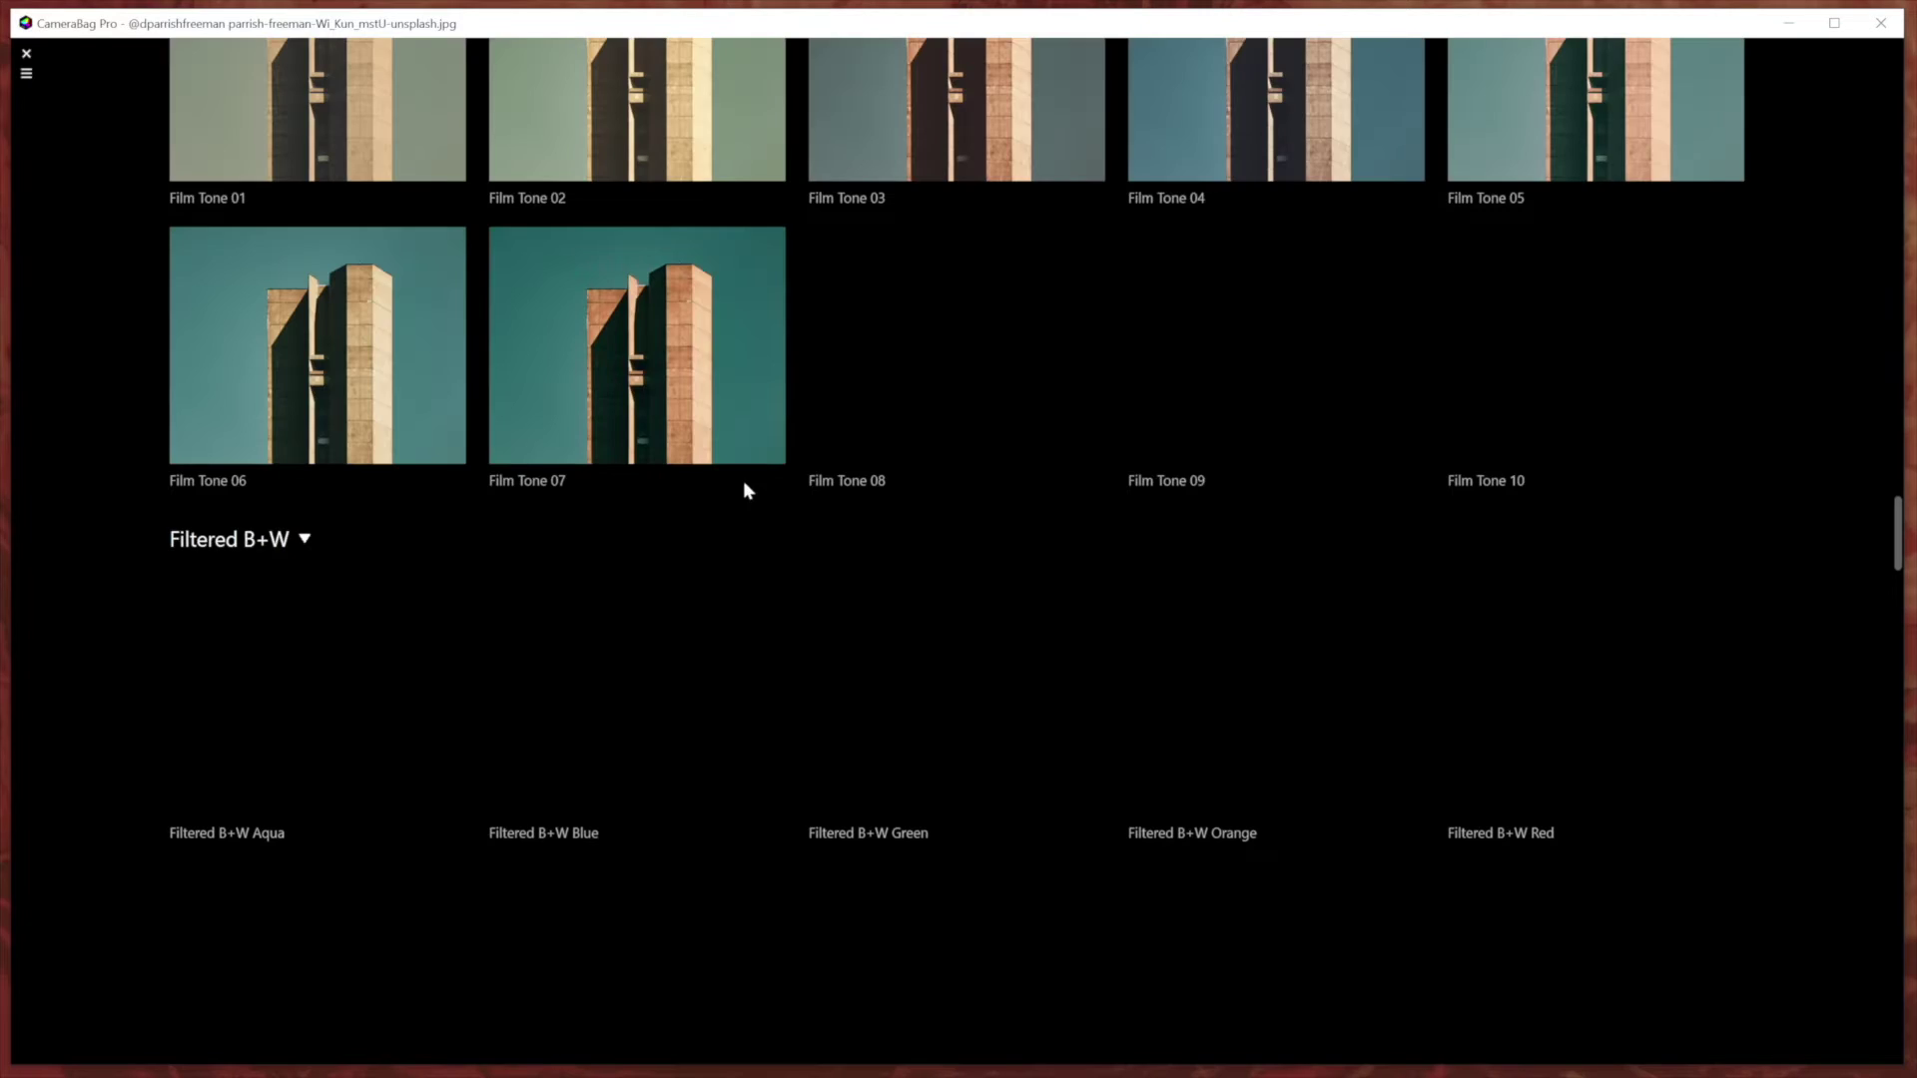
key("Escape")
left_click(1880, 200)
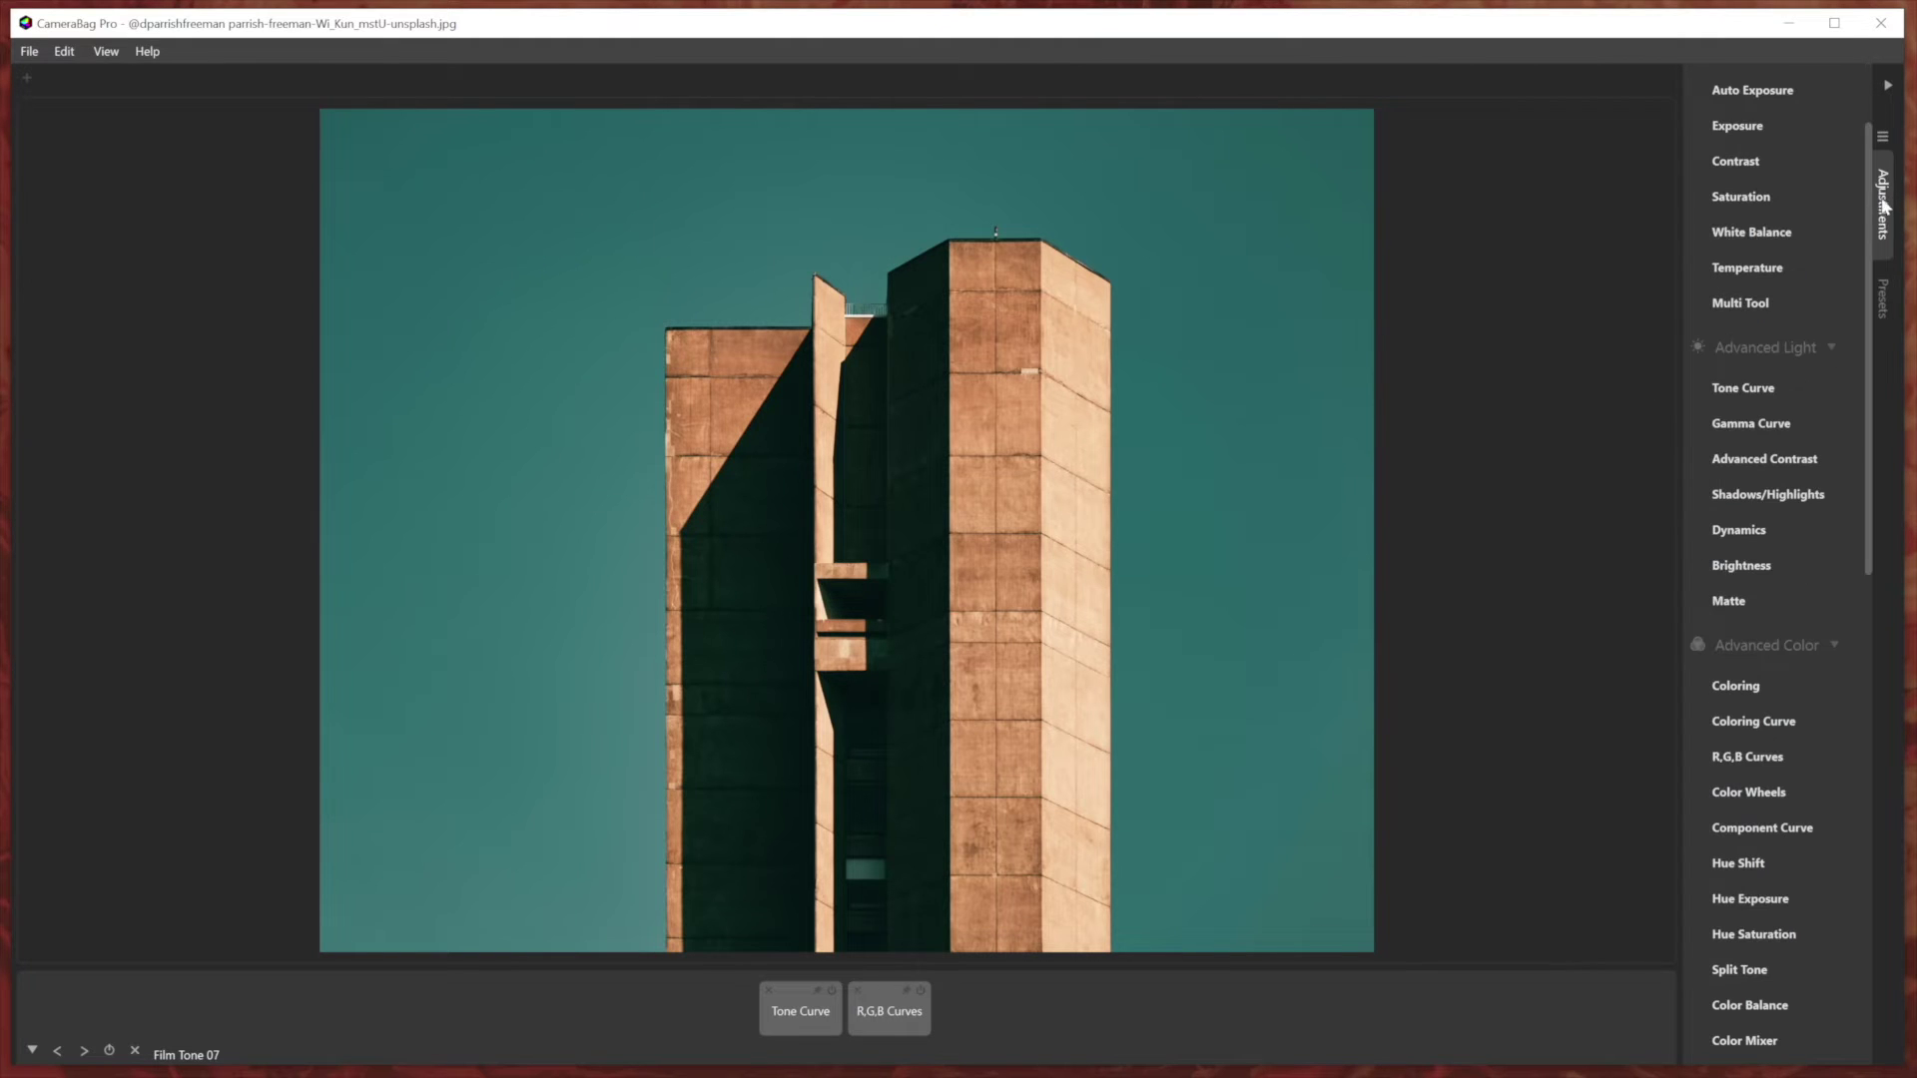
Clear the preset and add a Gamma Curve, lowering it and adding a mid point.
left_click(135, 1051)
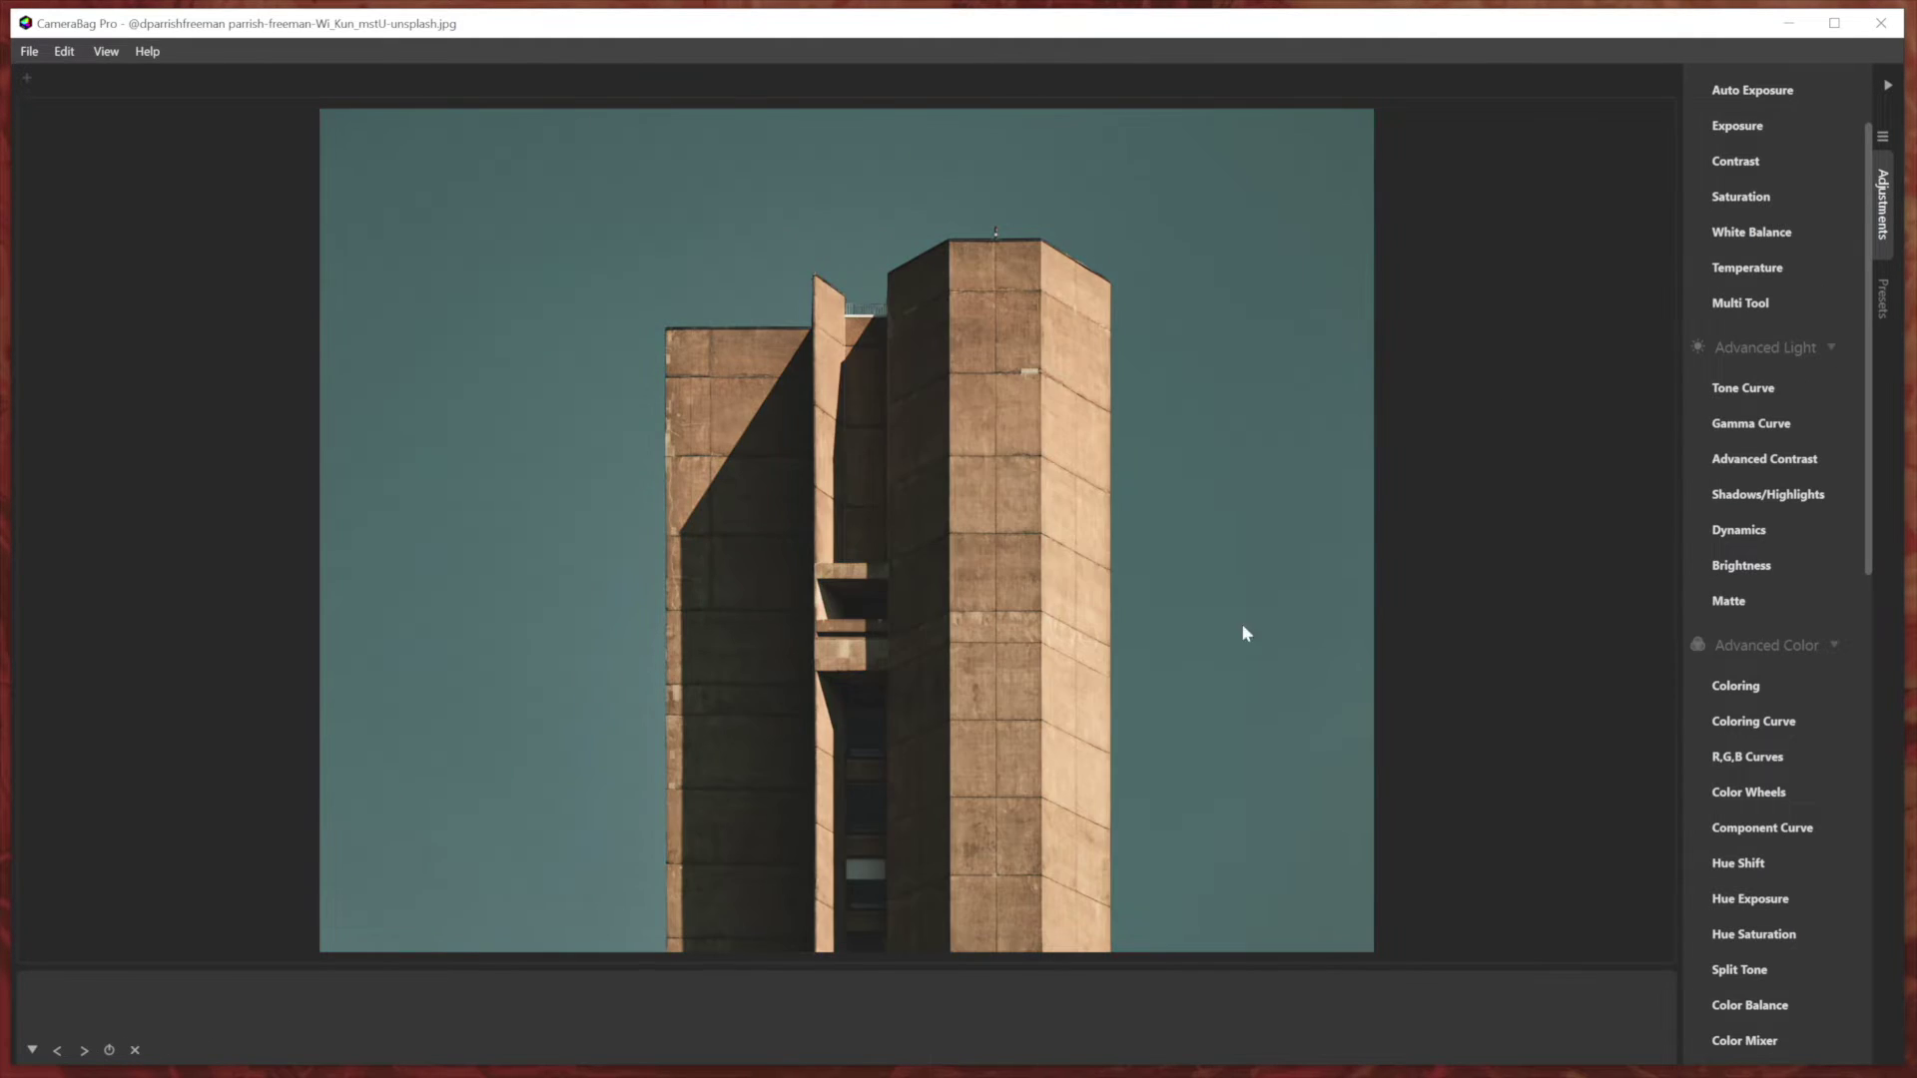
scroll(1811, 277, "up", 2)
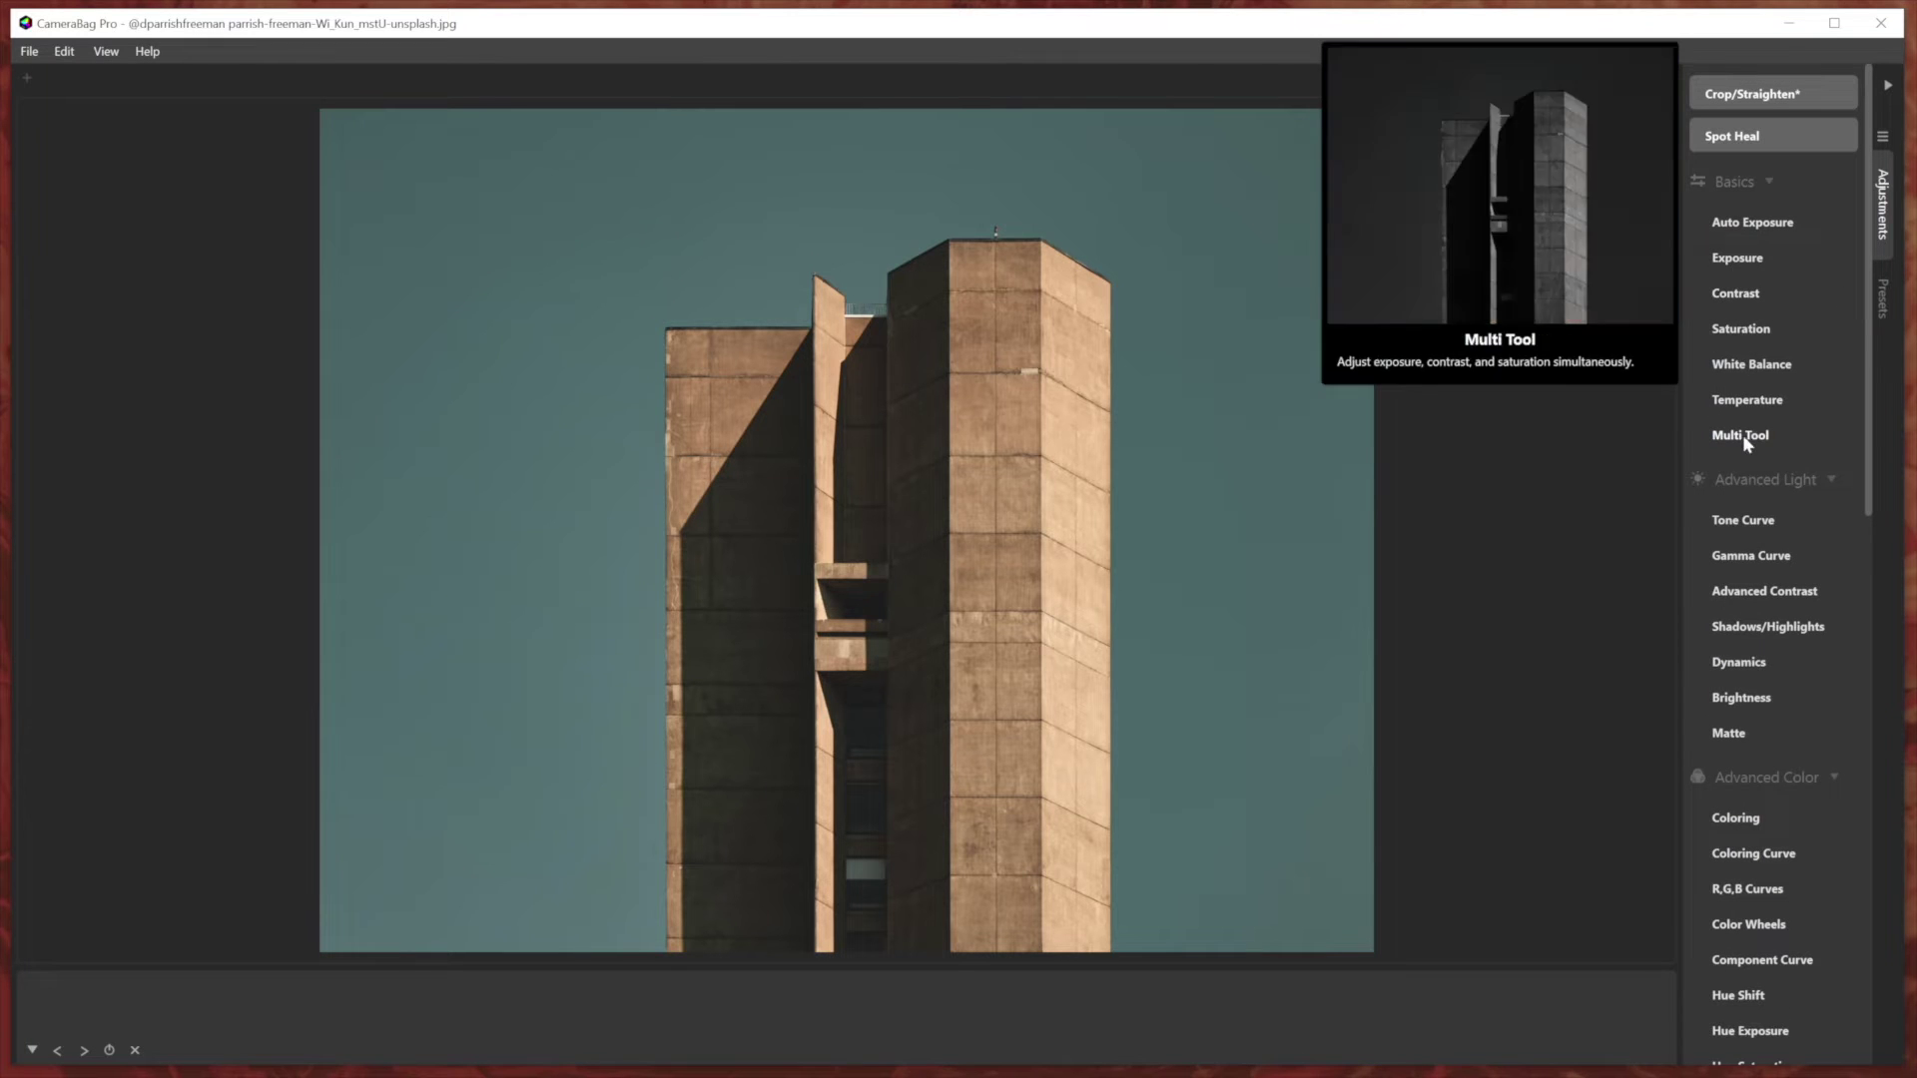
left_click(1750, 555)
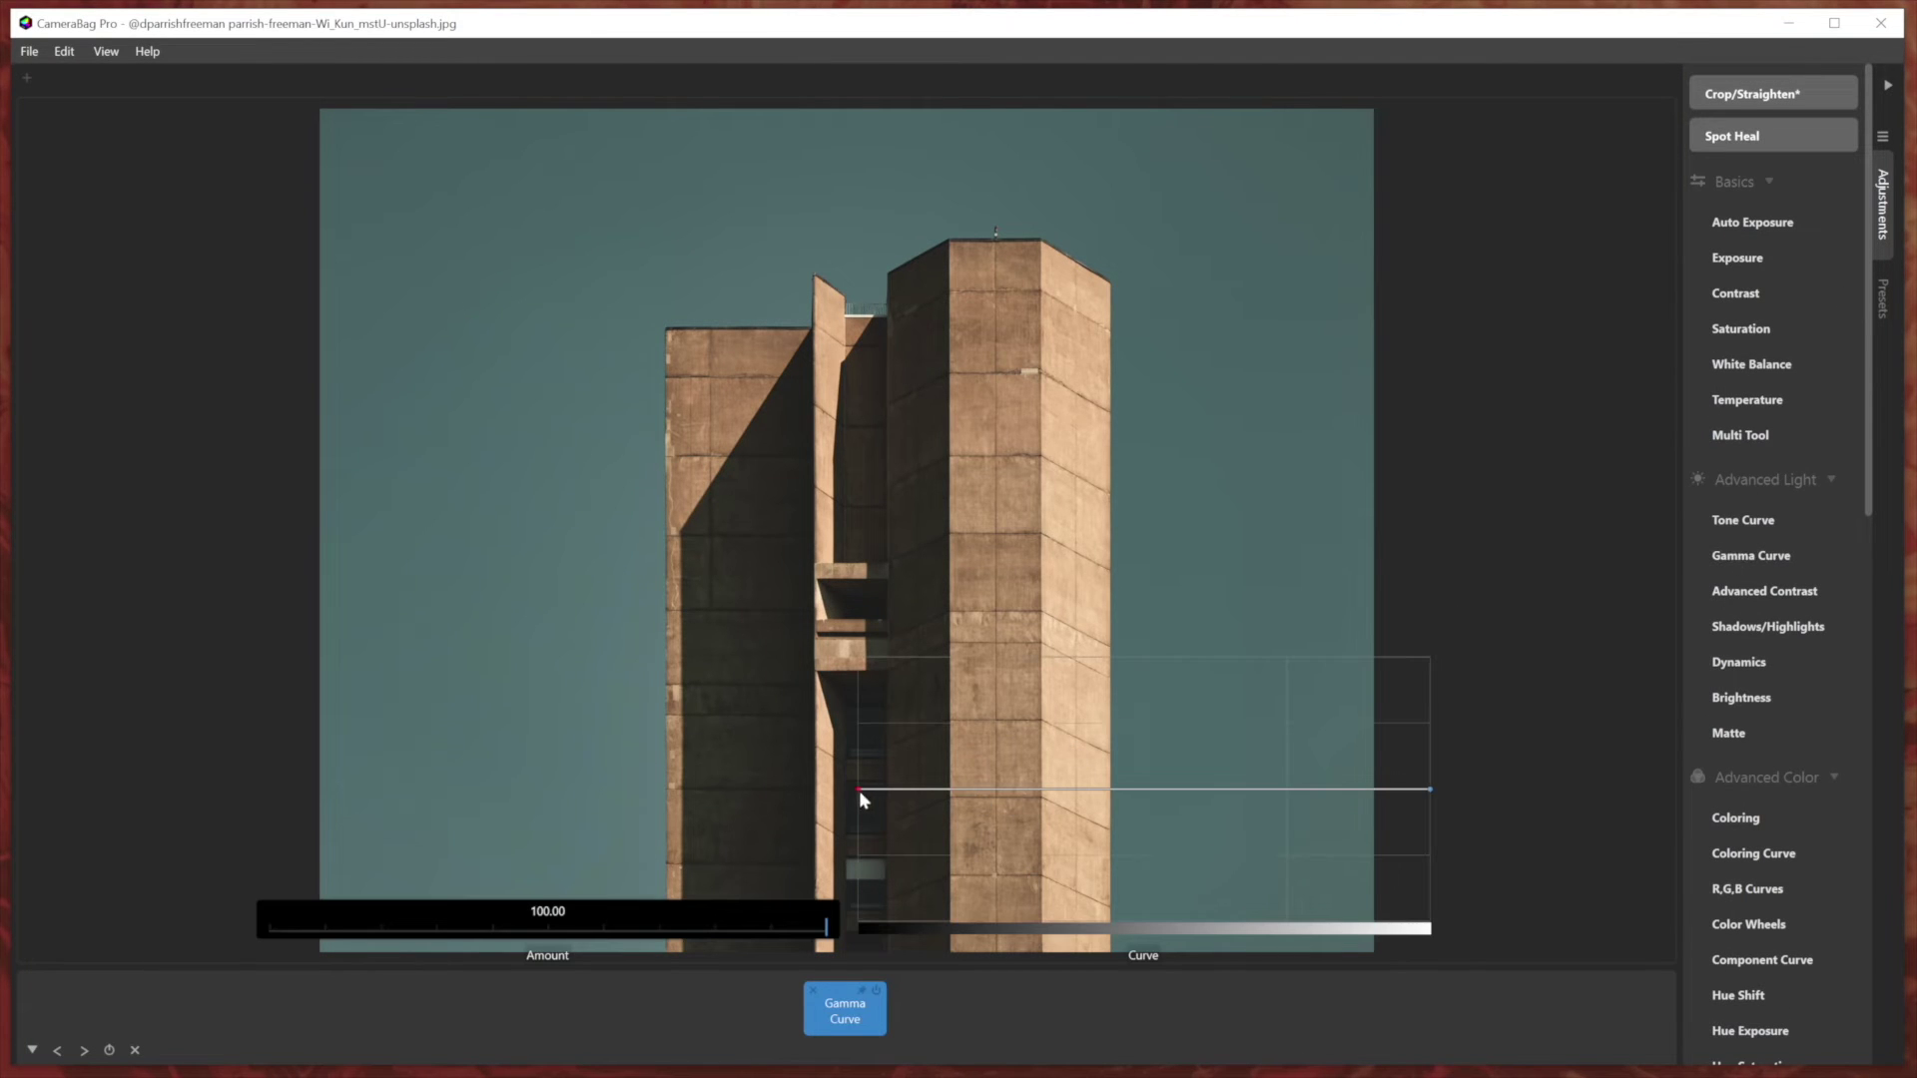
left_click_drag(859, 789, 847, 858)
left_click_drag(1084, 829, 1093, 799)
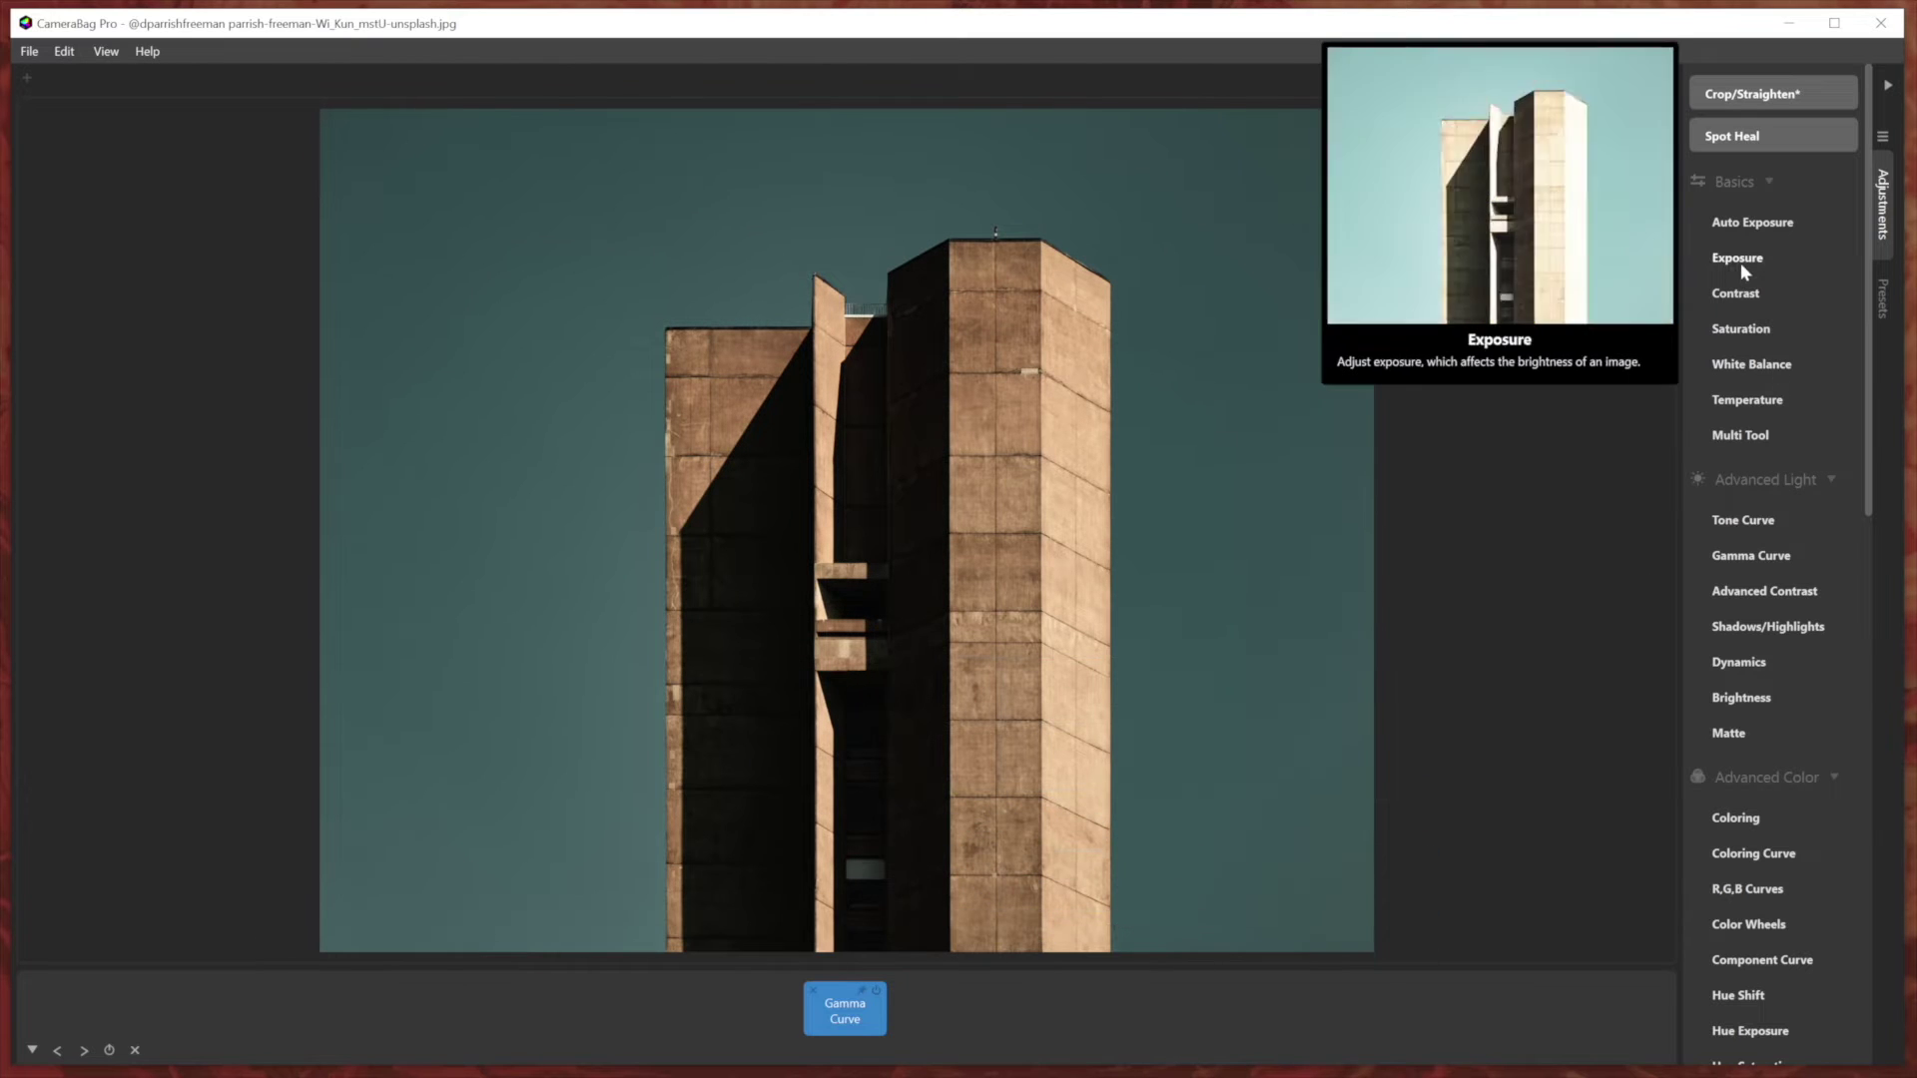
Add Saturation at about 60 and store the look as Session Preset 5.
left_click(1739, 329)
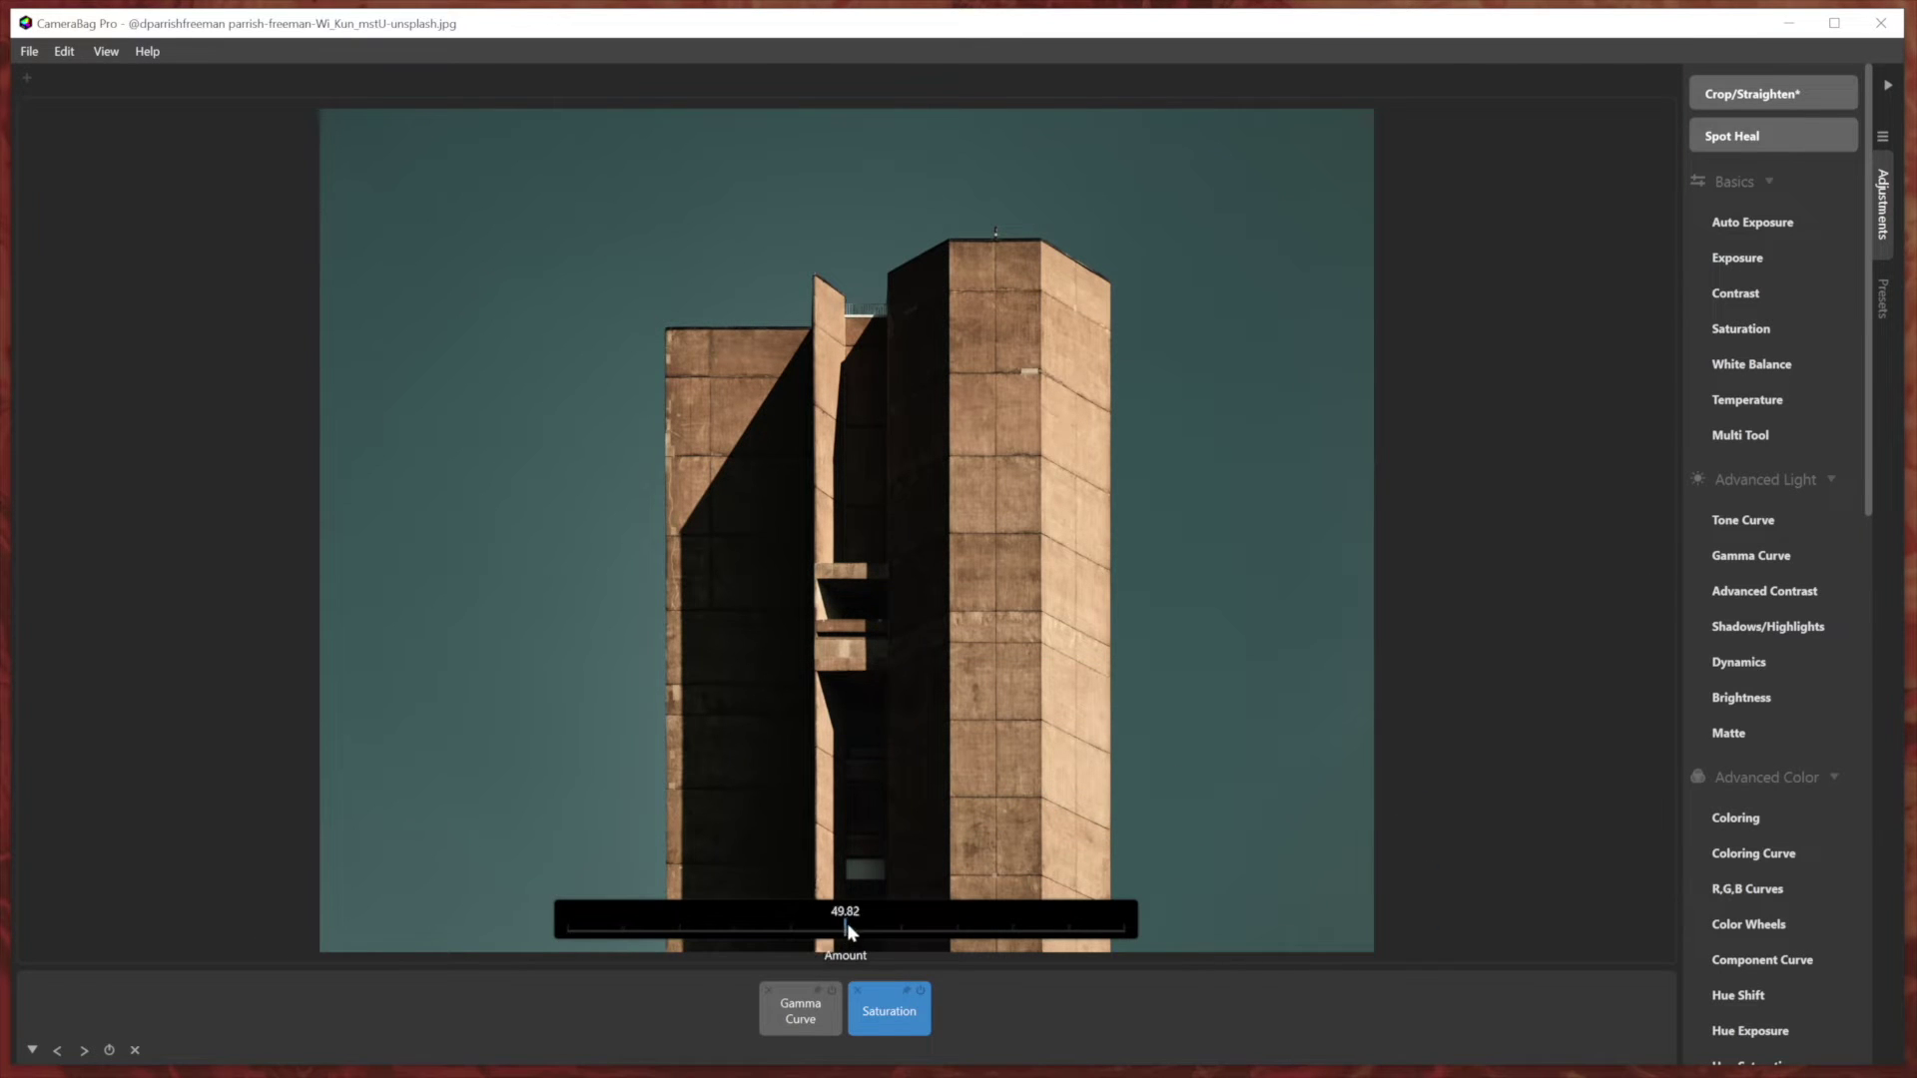
left_click_drag(846, 922, 901, 928)
left_click(1004, 1048)
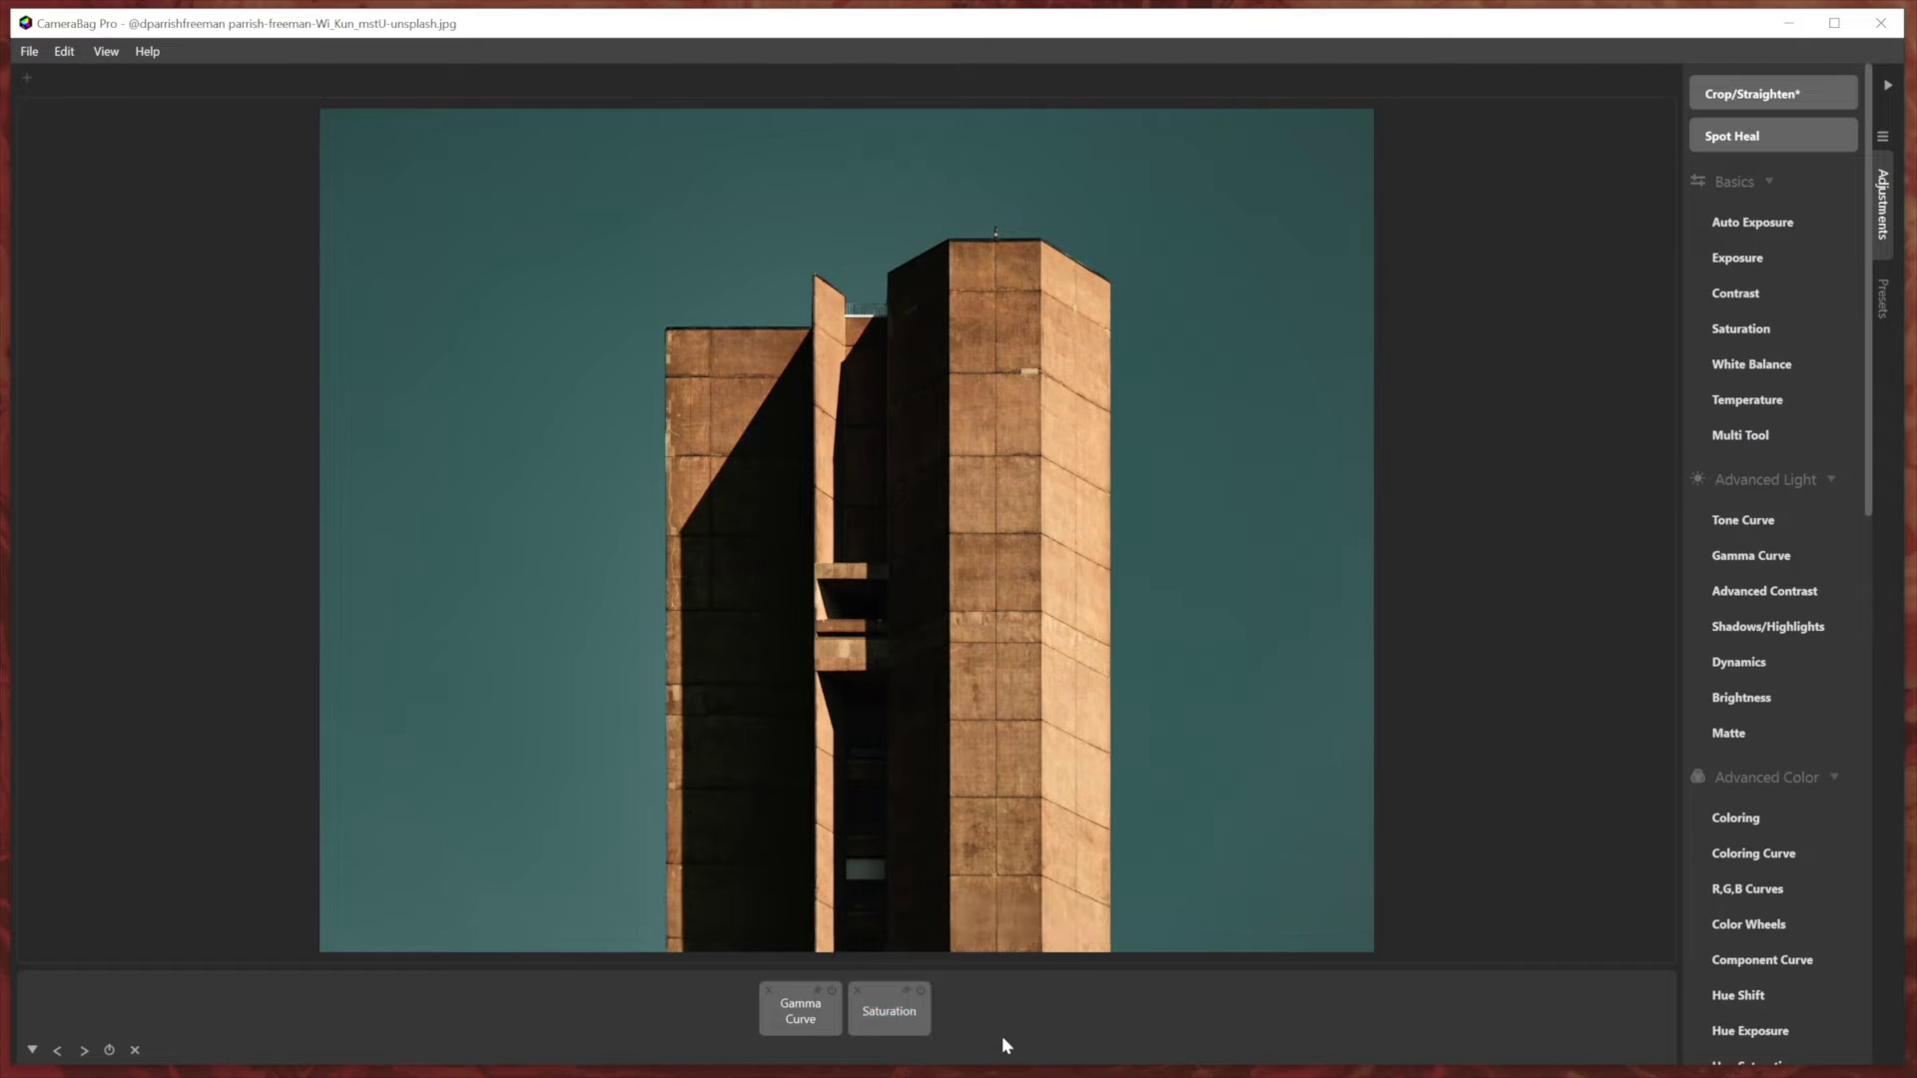
key("Tab")
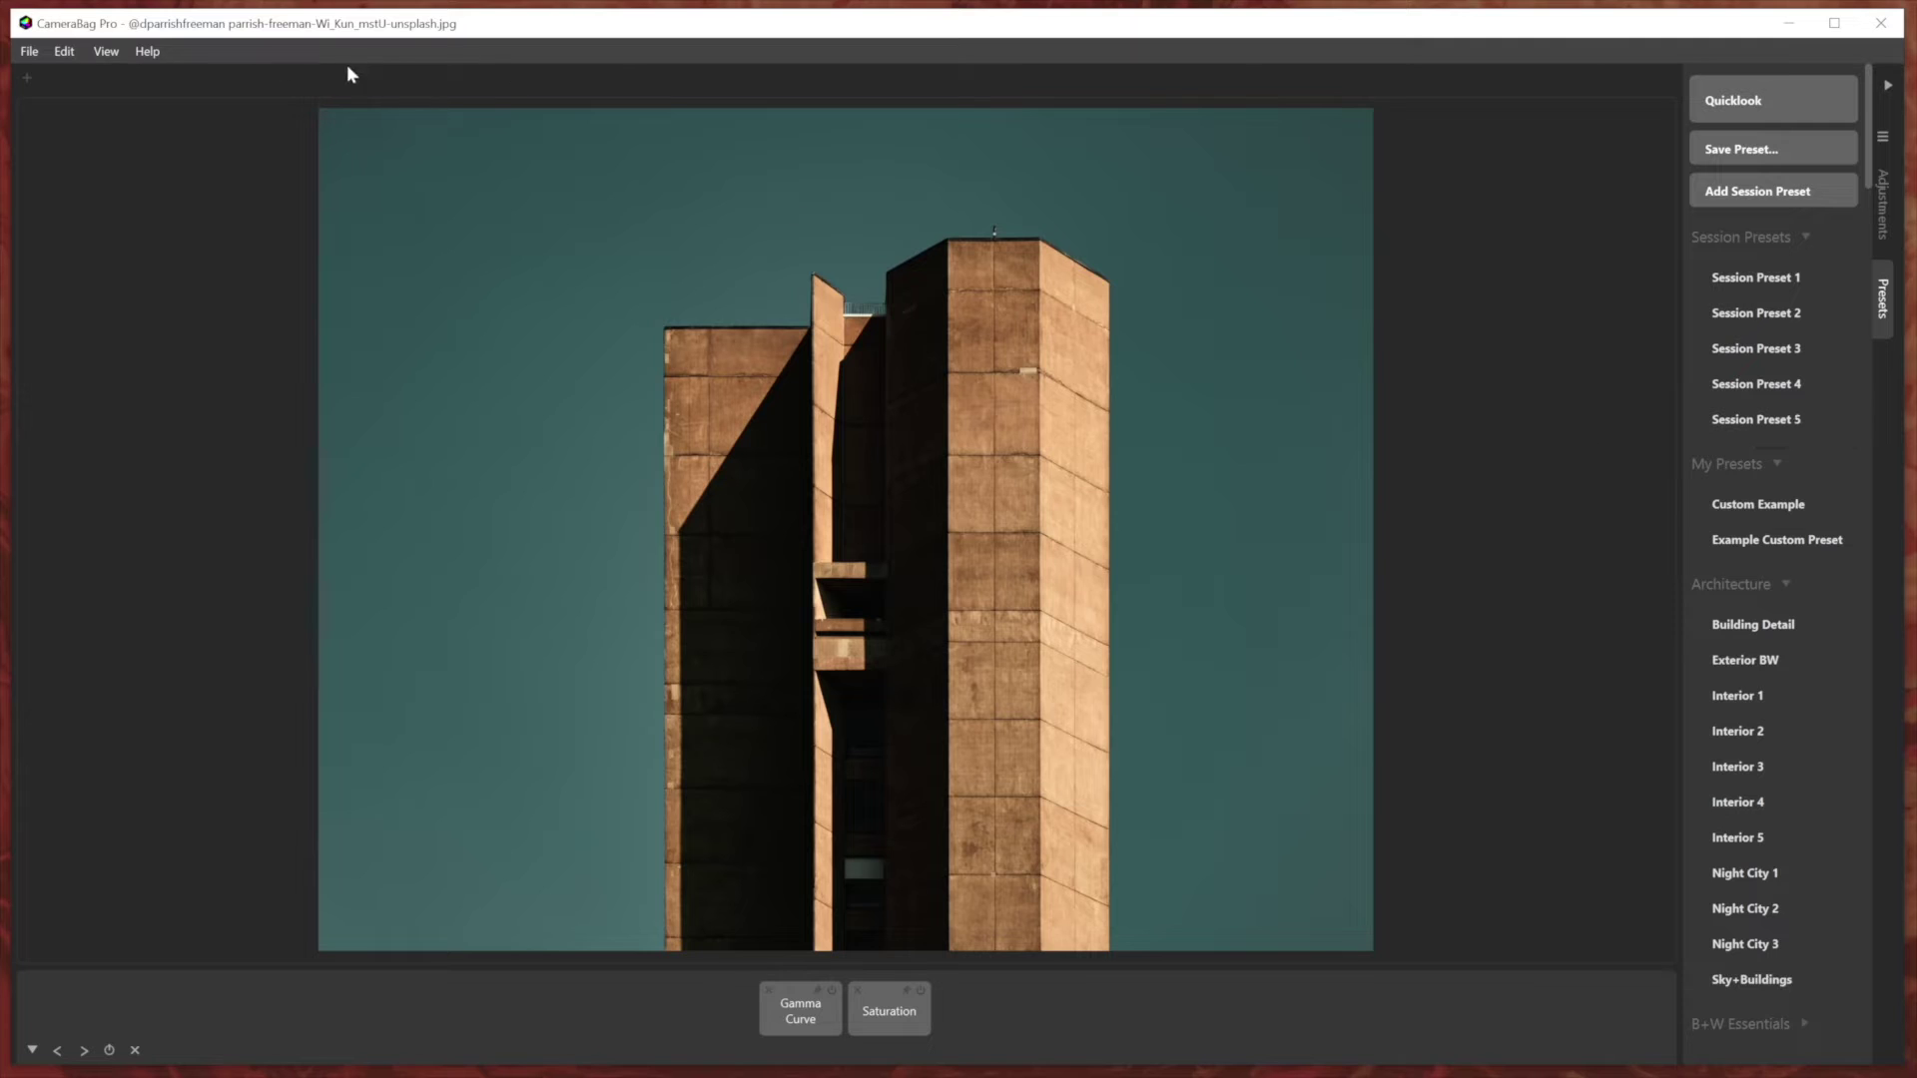
left_click(30, 52)
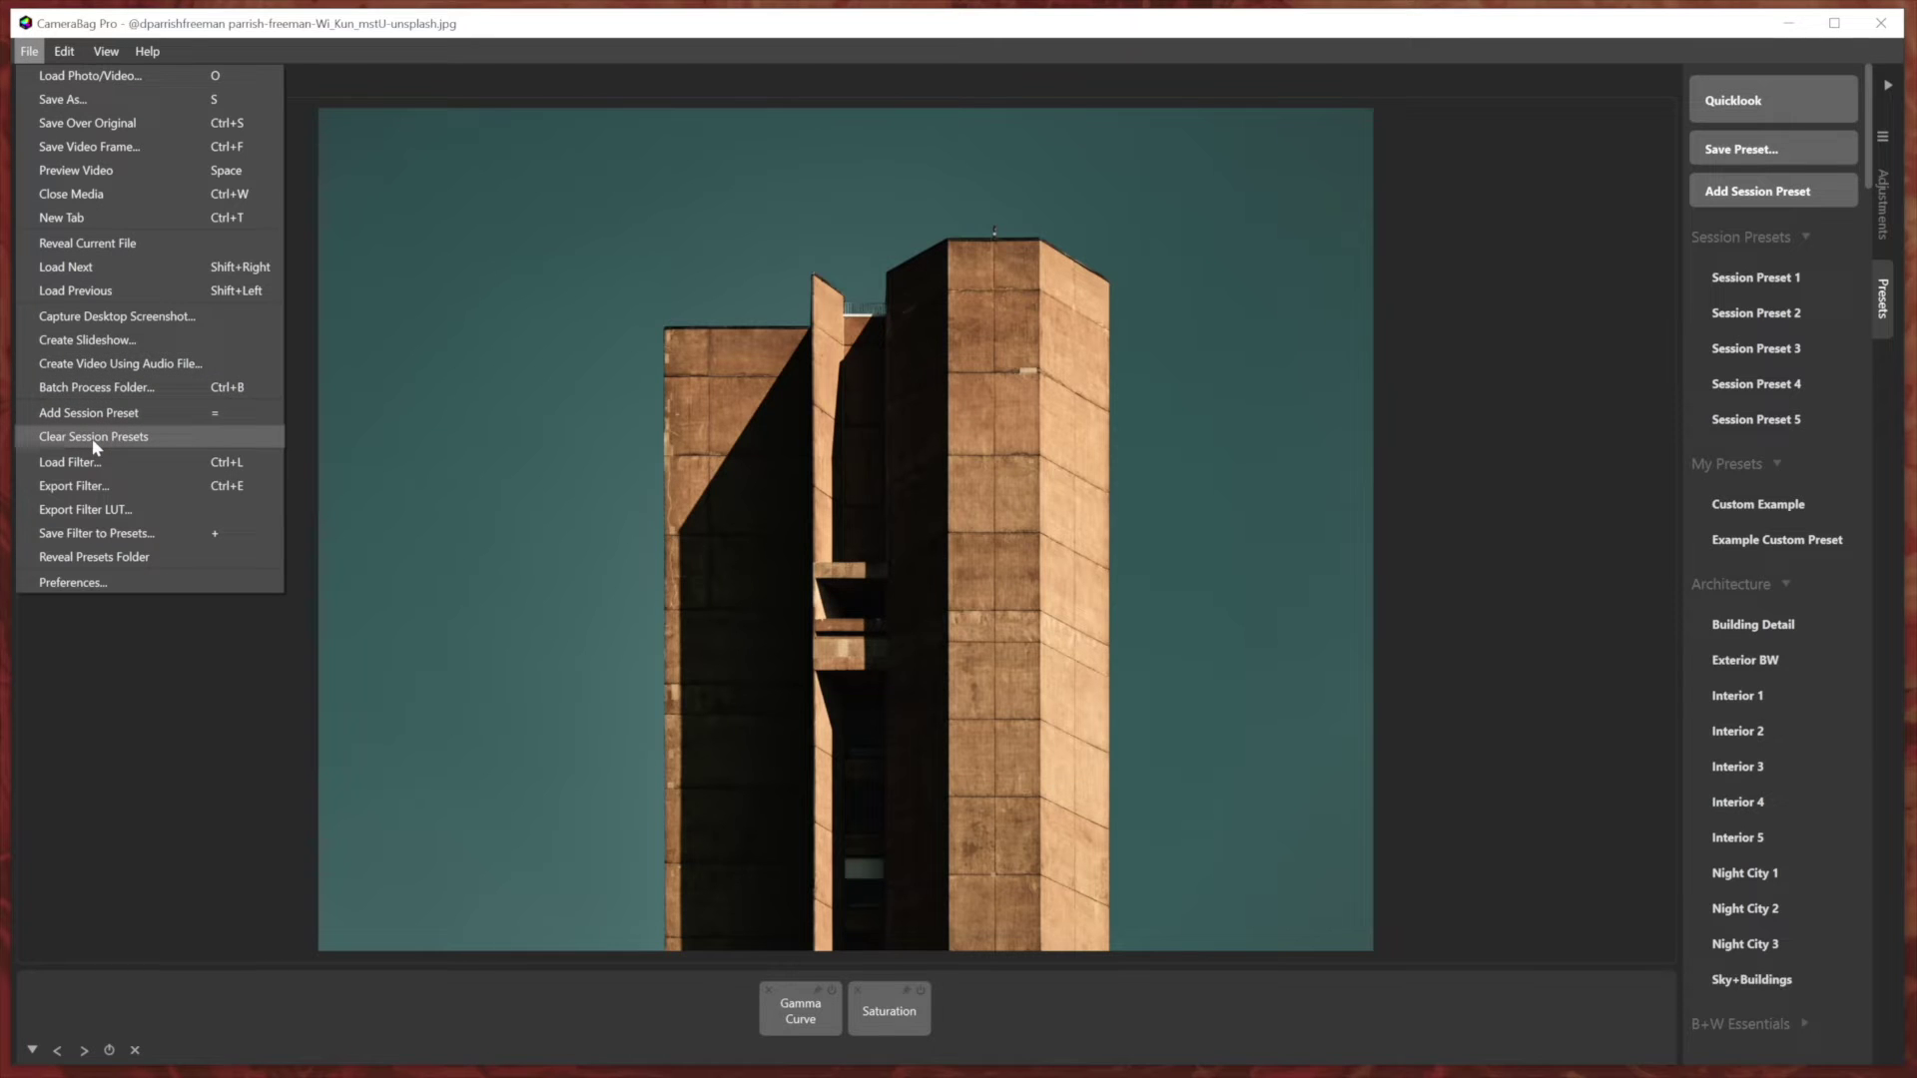
Jump to Session Presets in Quicklook and apply Session Preset 1.
left_click(665, 426)
mouse_move(1803, 272)
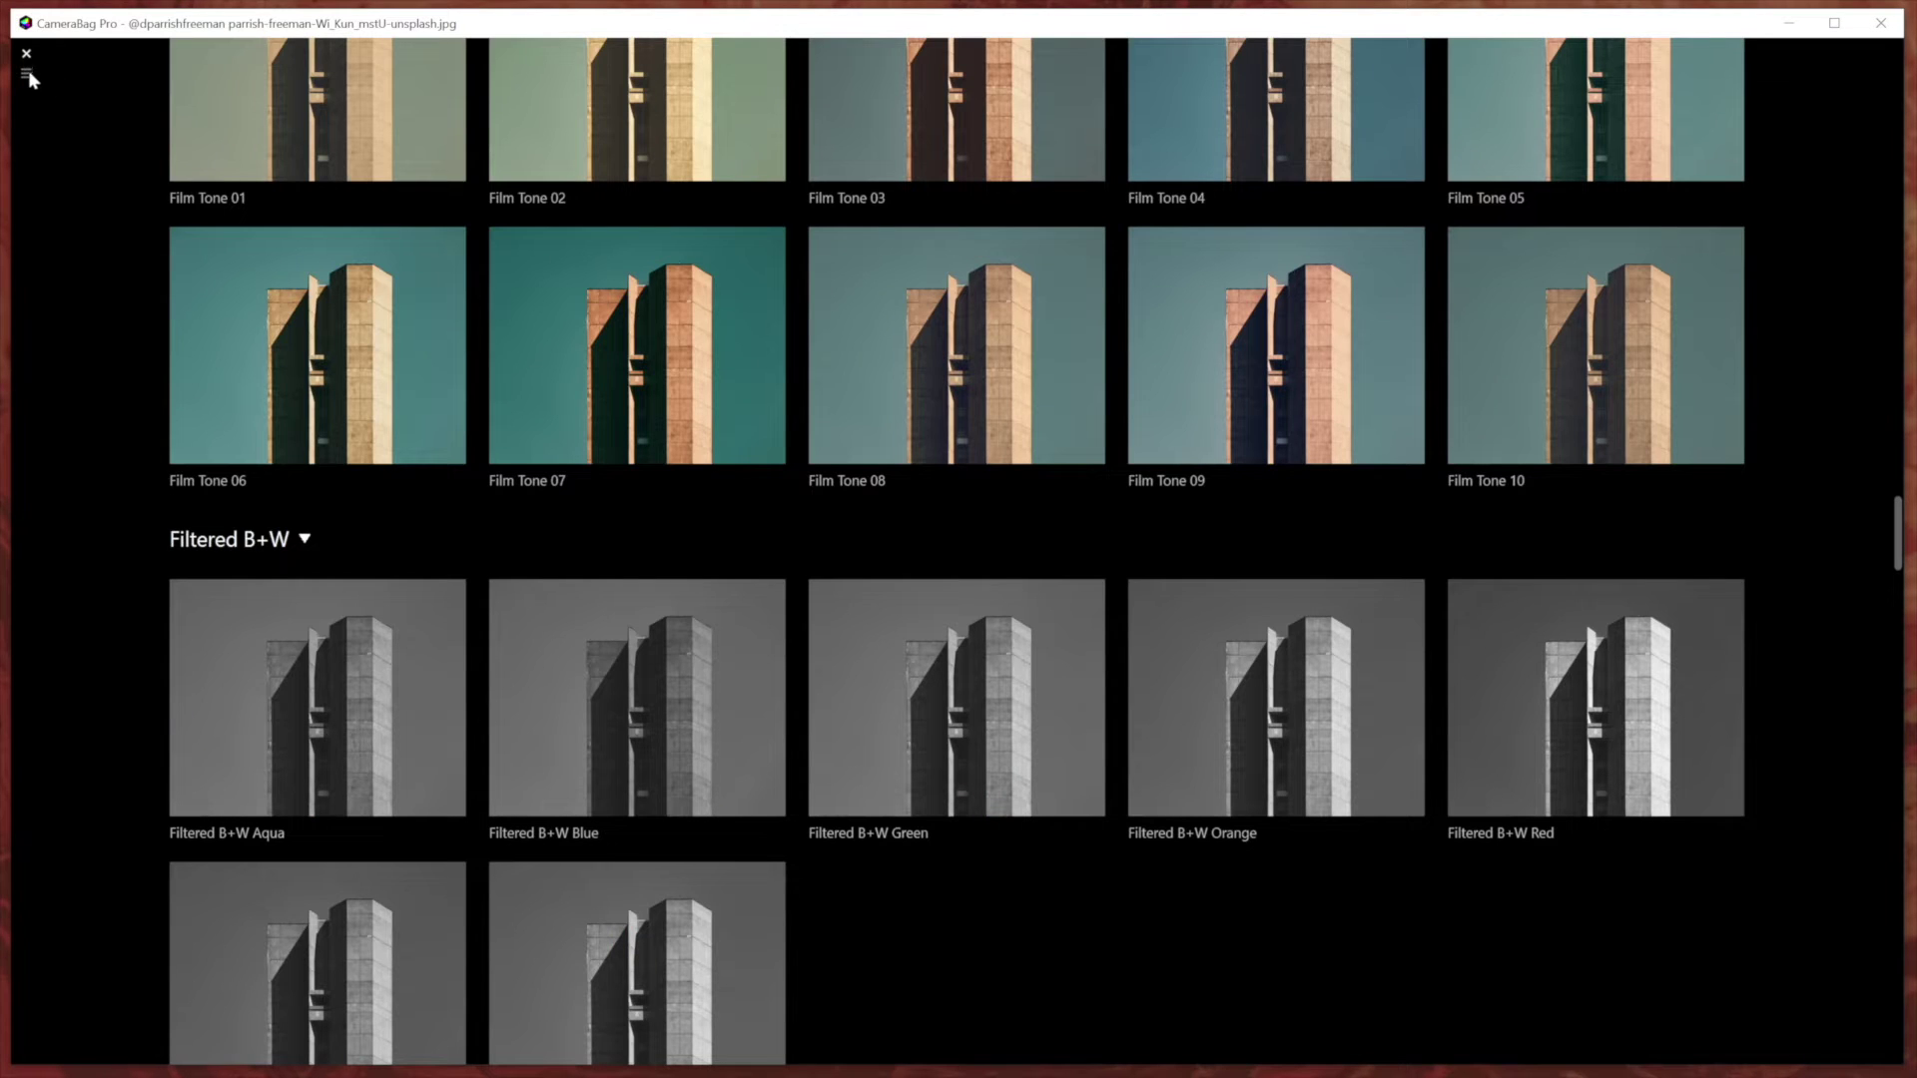
left_click(27, 74)
left_click(81, 87)
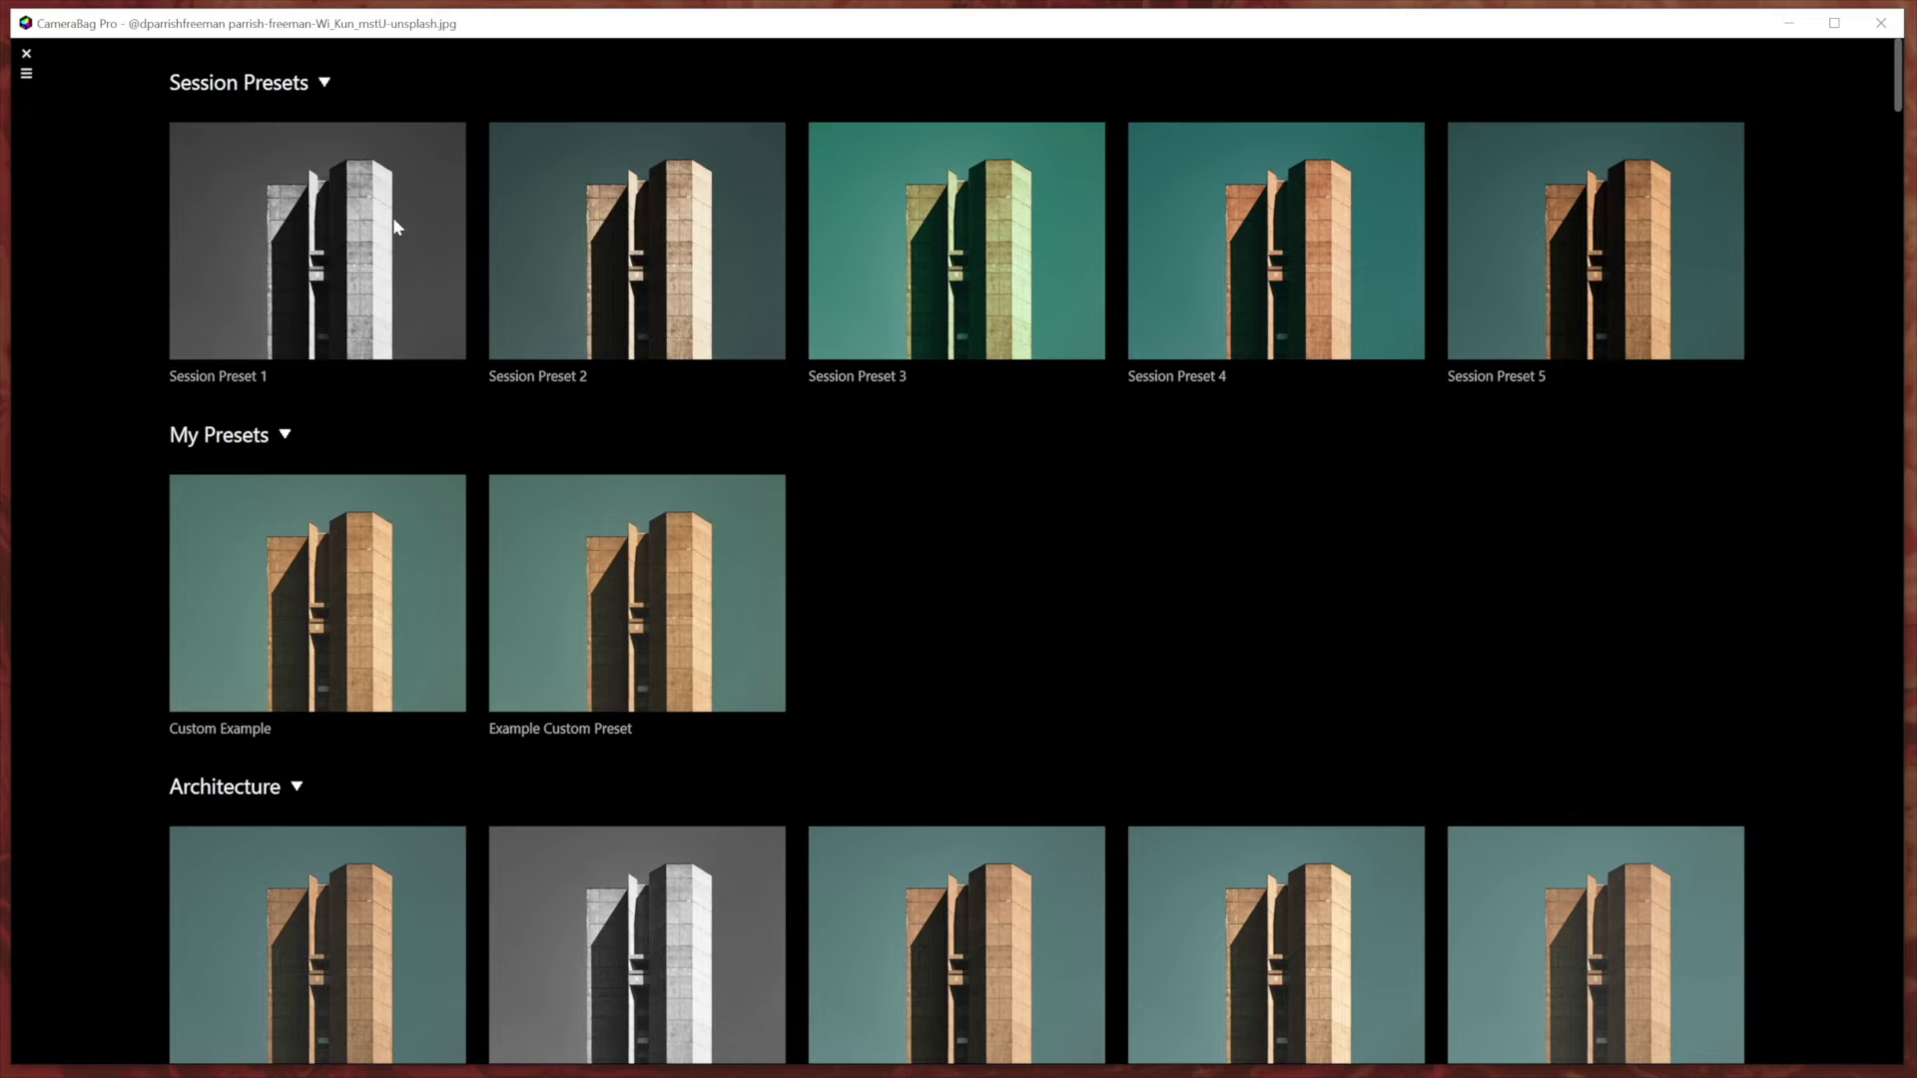
left_click(388, 261)
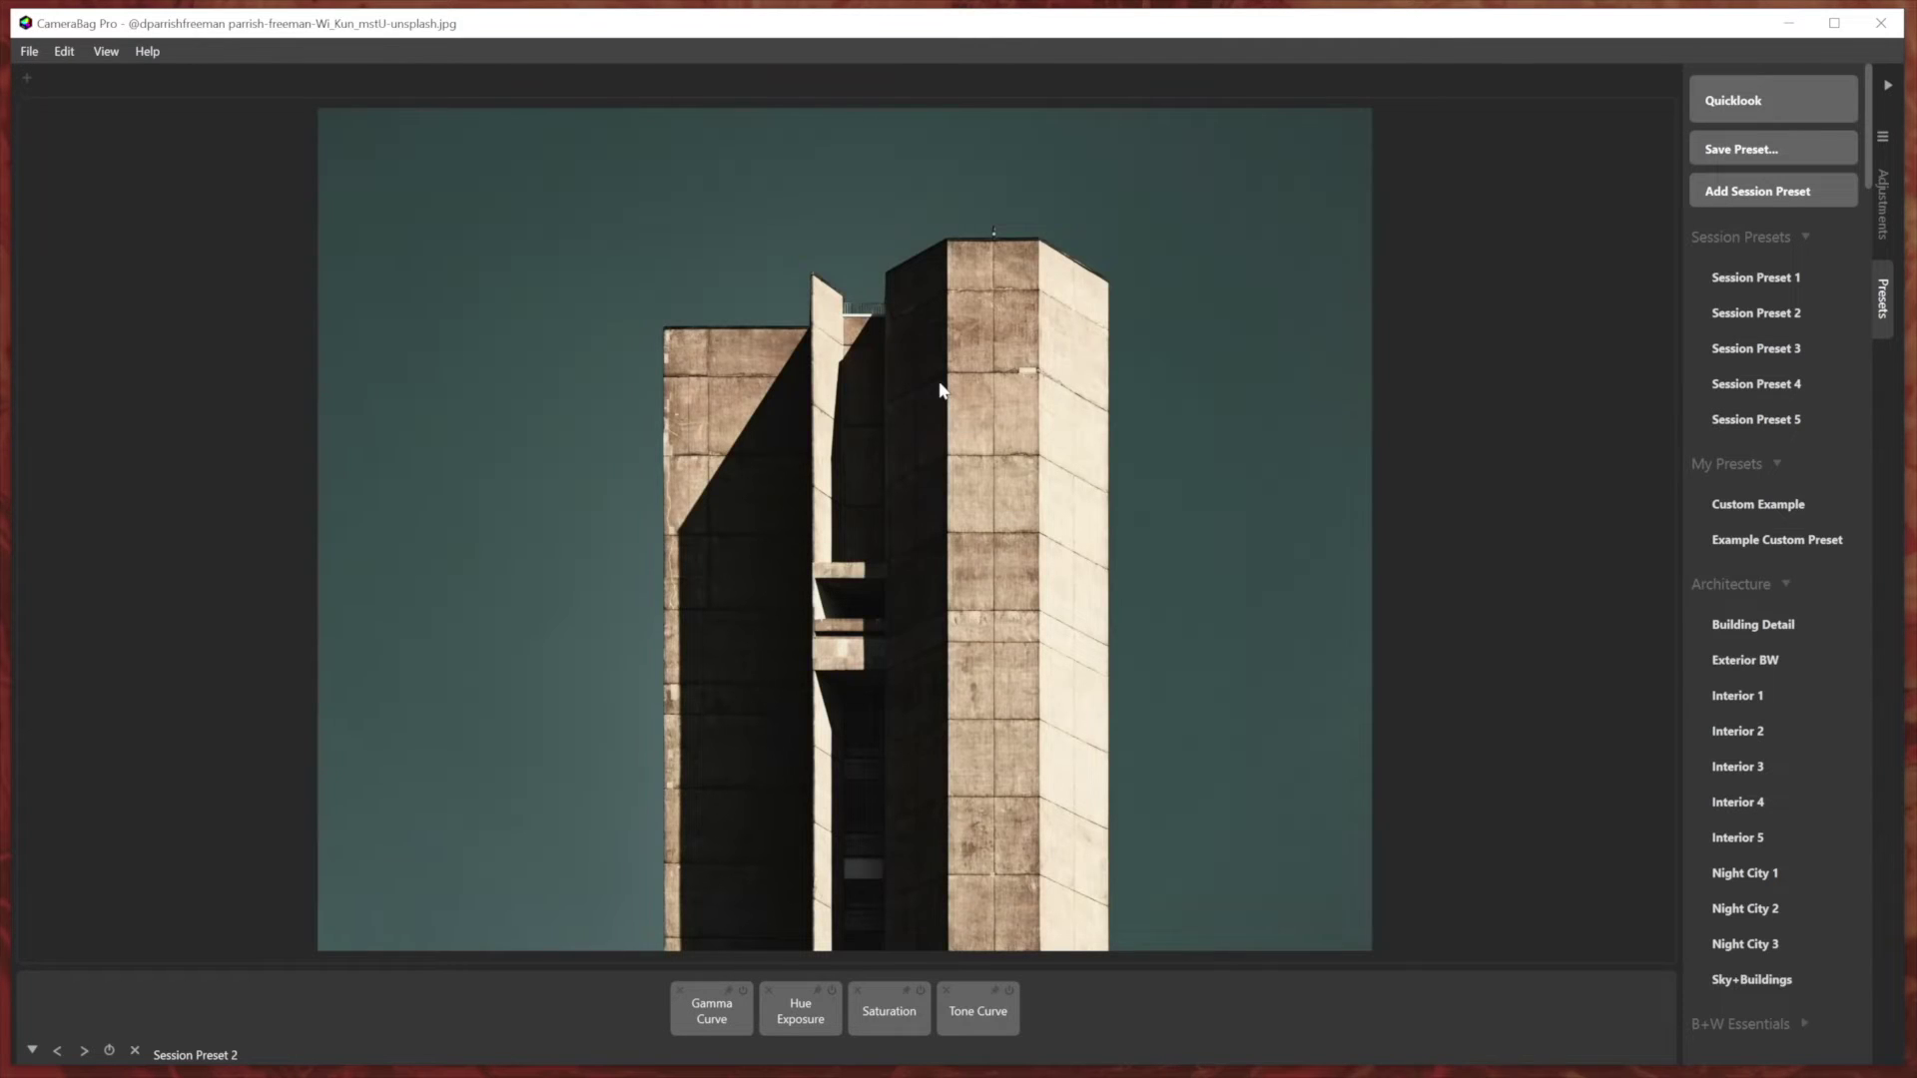
Cycle through the session presets with the arrow keys, landing on Session Preset 4.
key("Right")
key("Right")
key("Right")
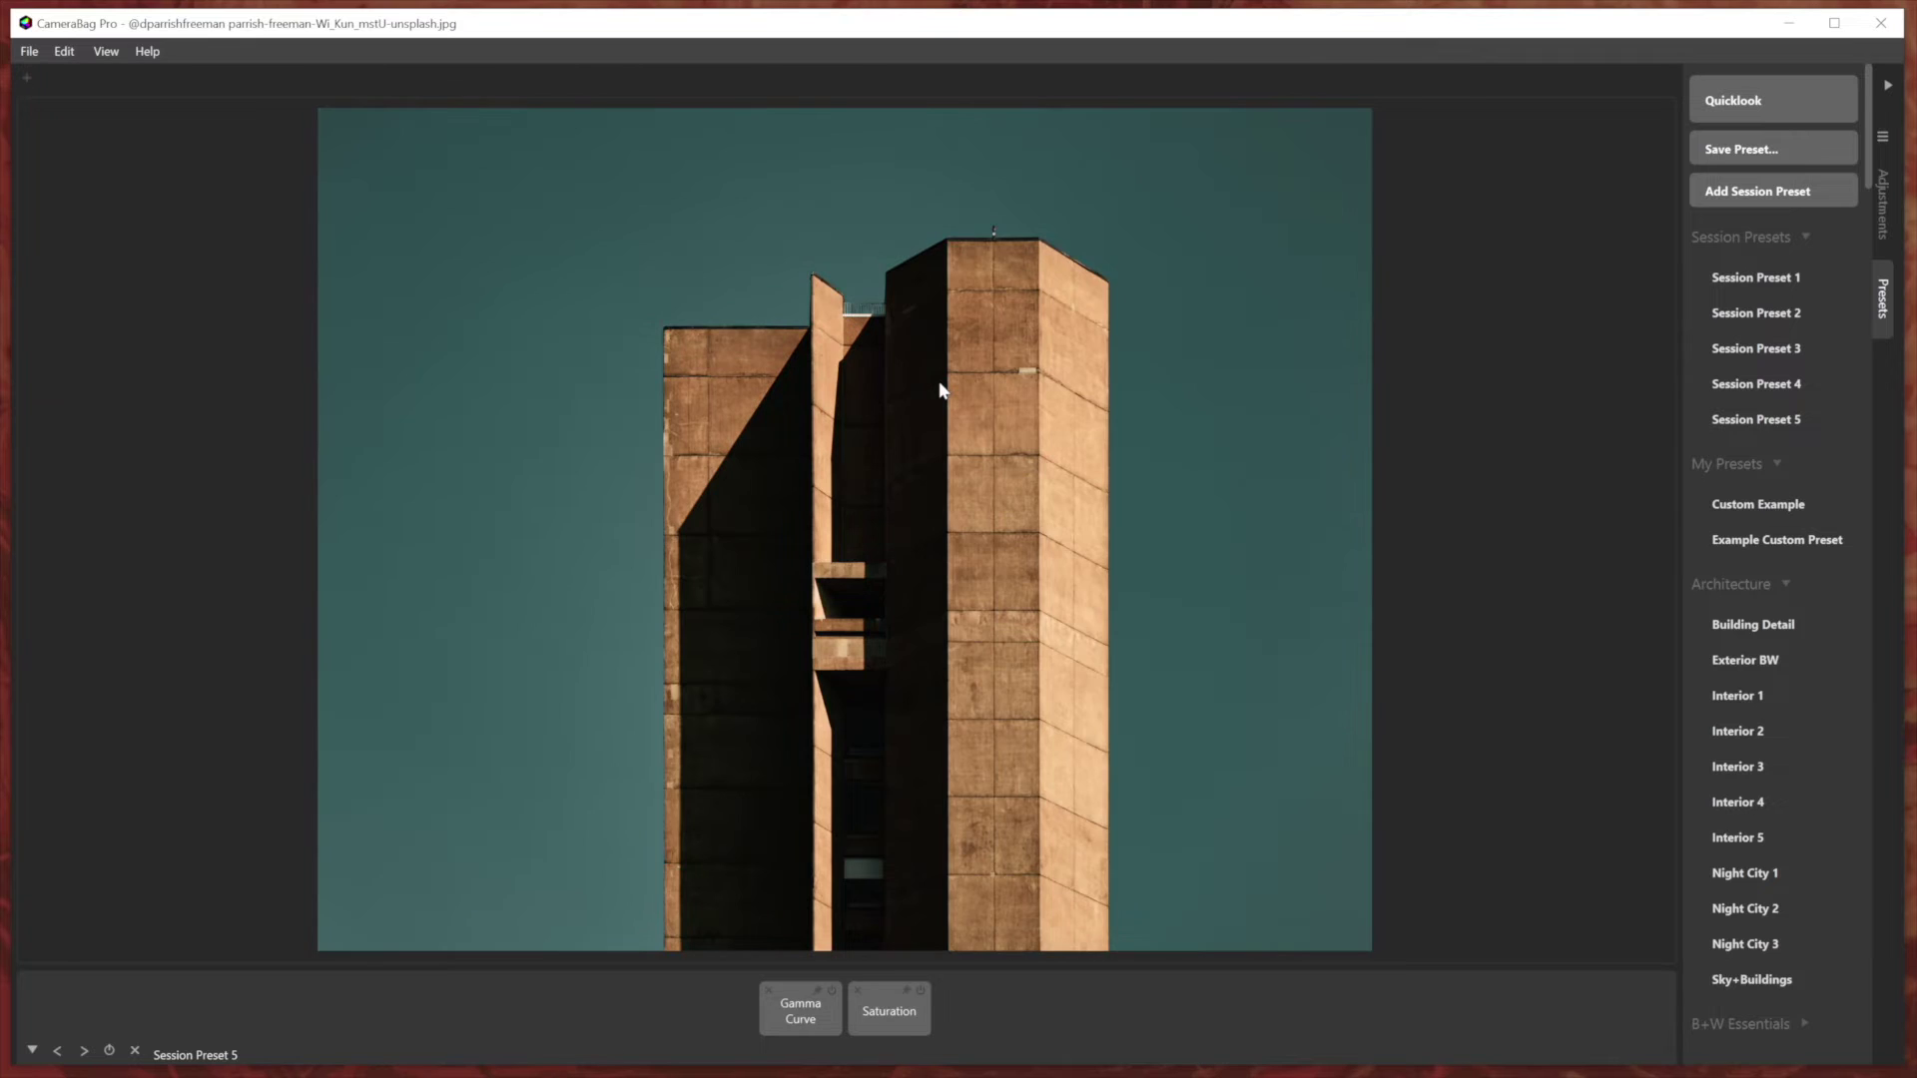
key("Left")
key("Left")
key("Left")
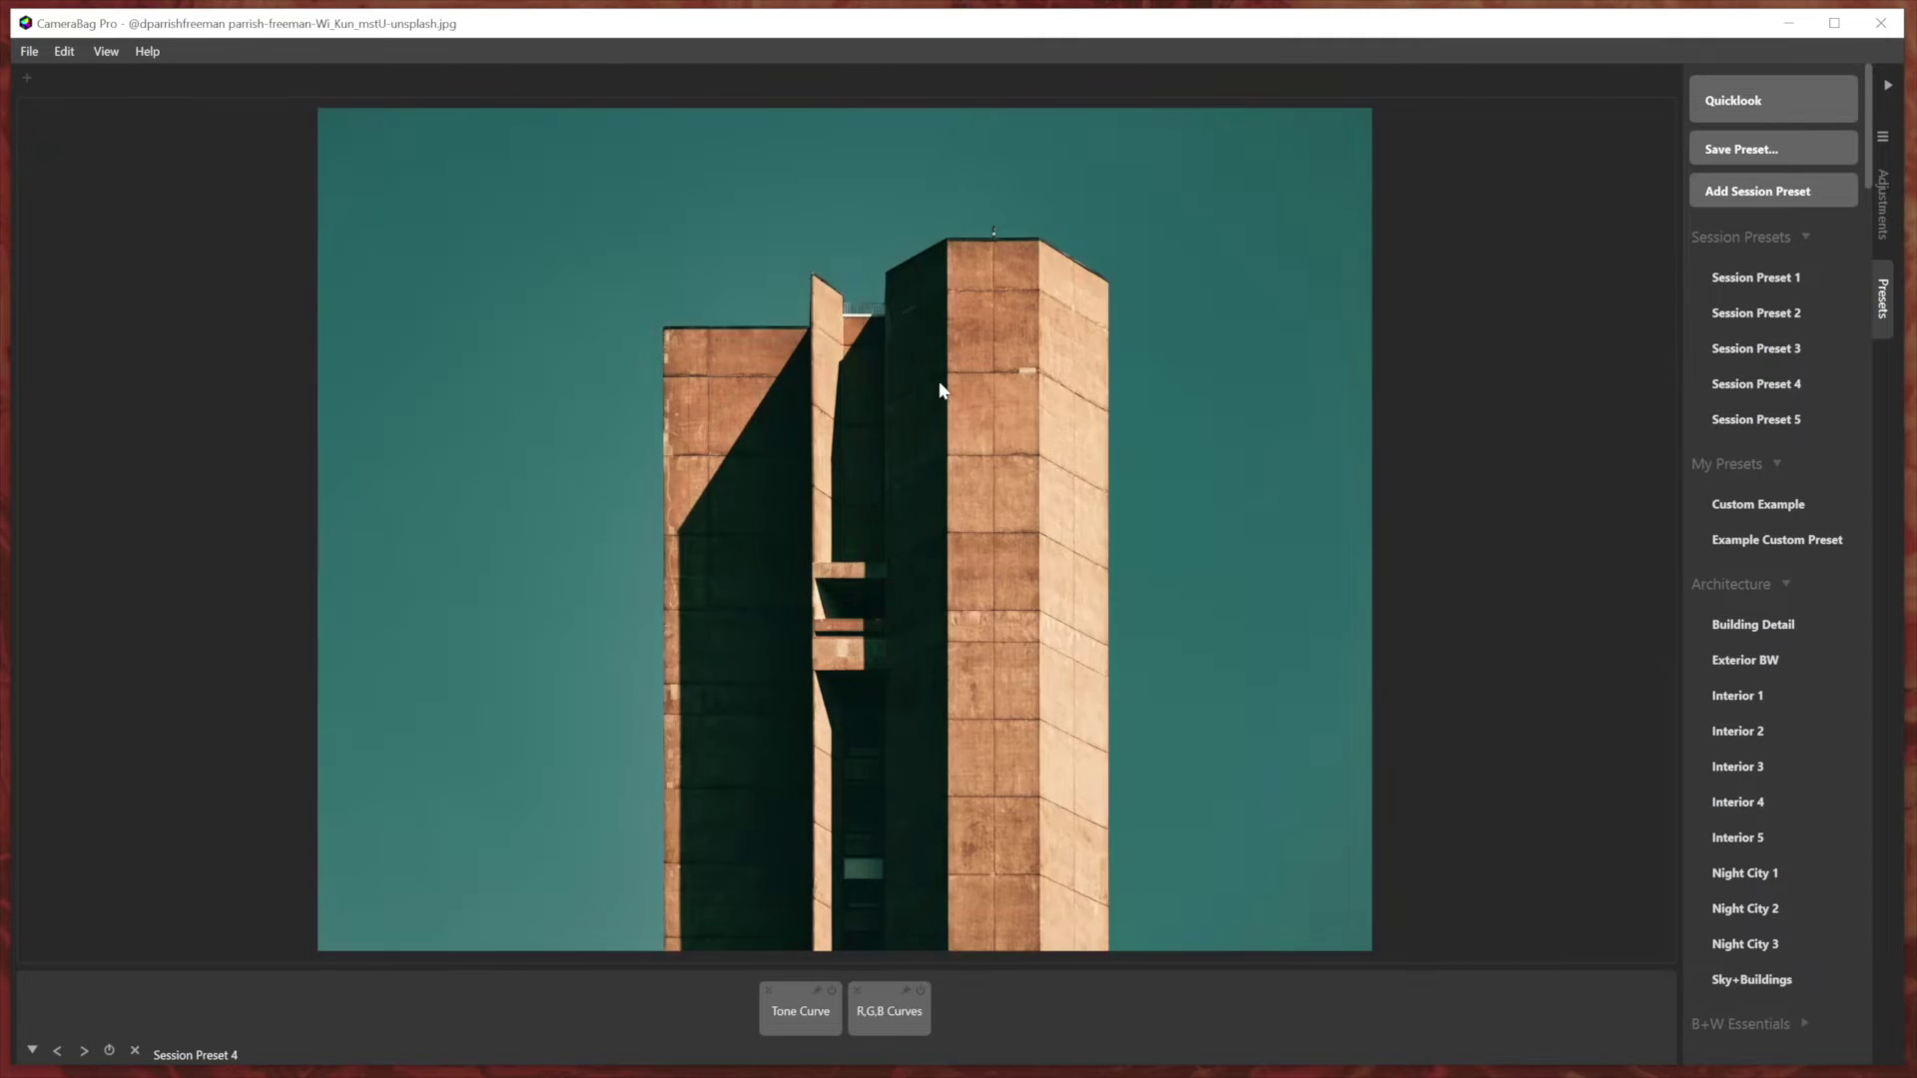
key("Right")
key("Right")
Apply Session Preset 4 from the gallery, then Session Preset 5 from the Presets panel.
key("q")
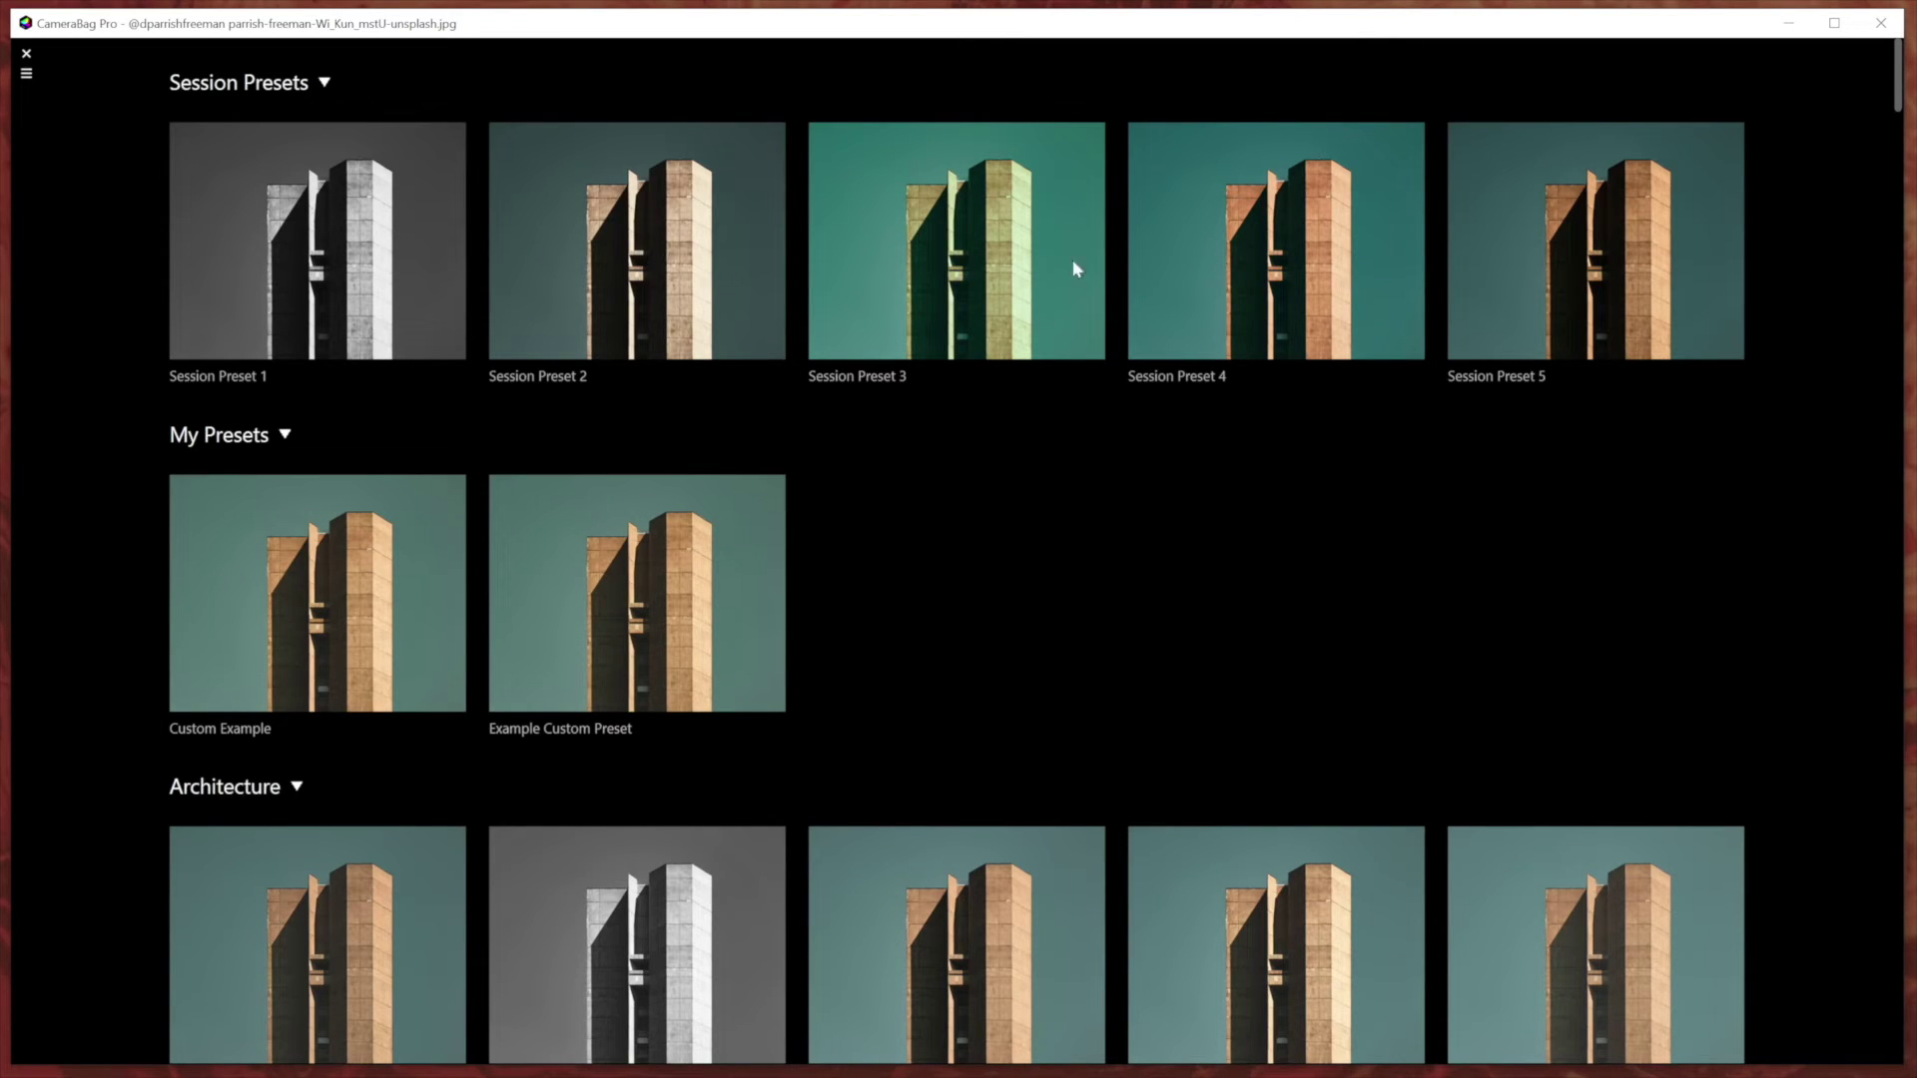
left_click(1254, 272)
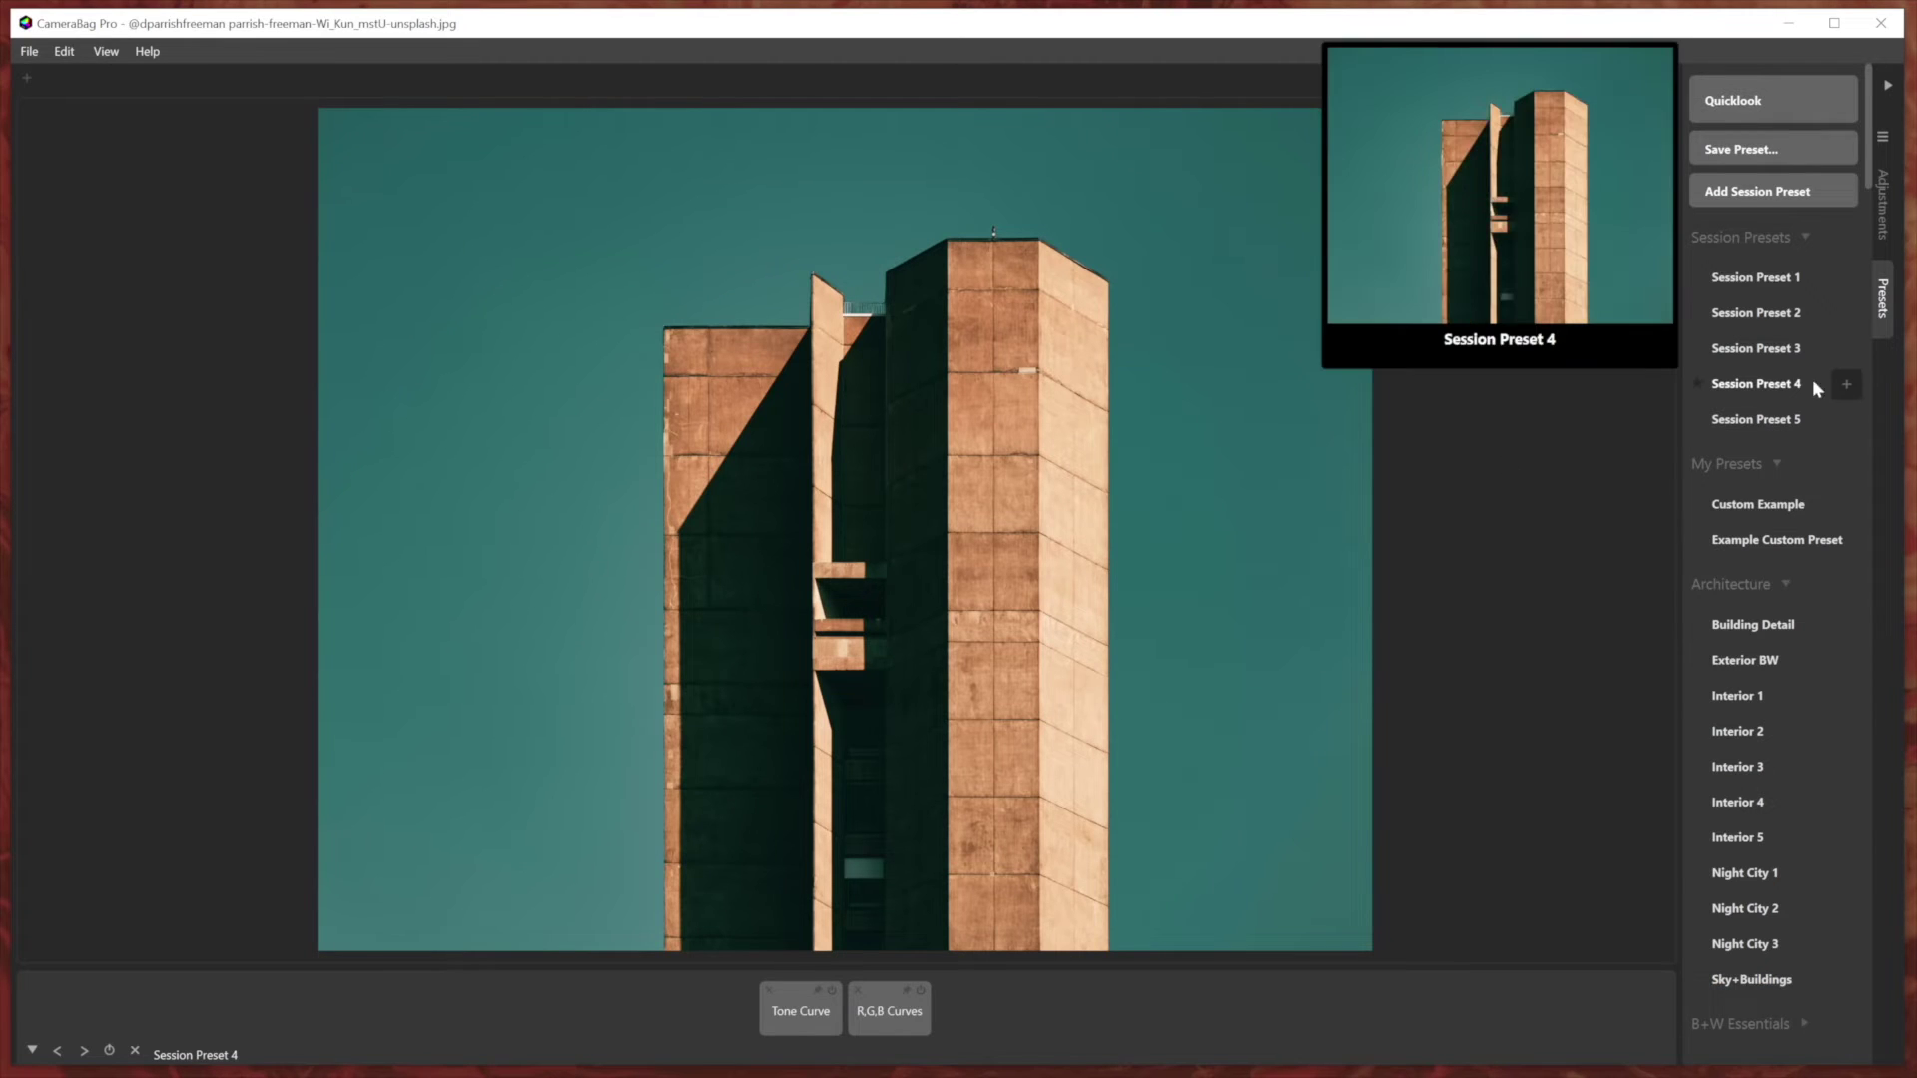
mouse_move(1769, 386)
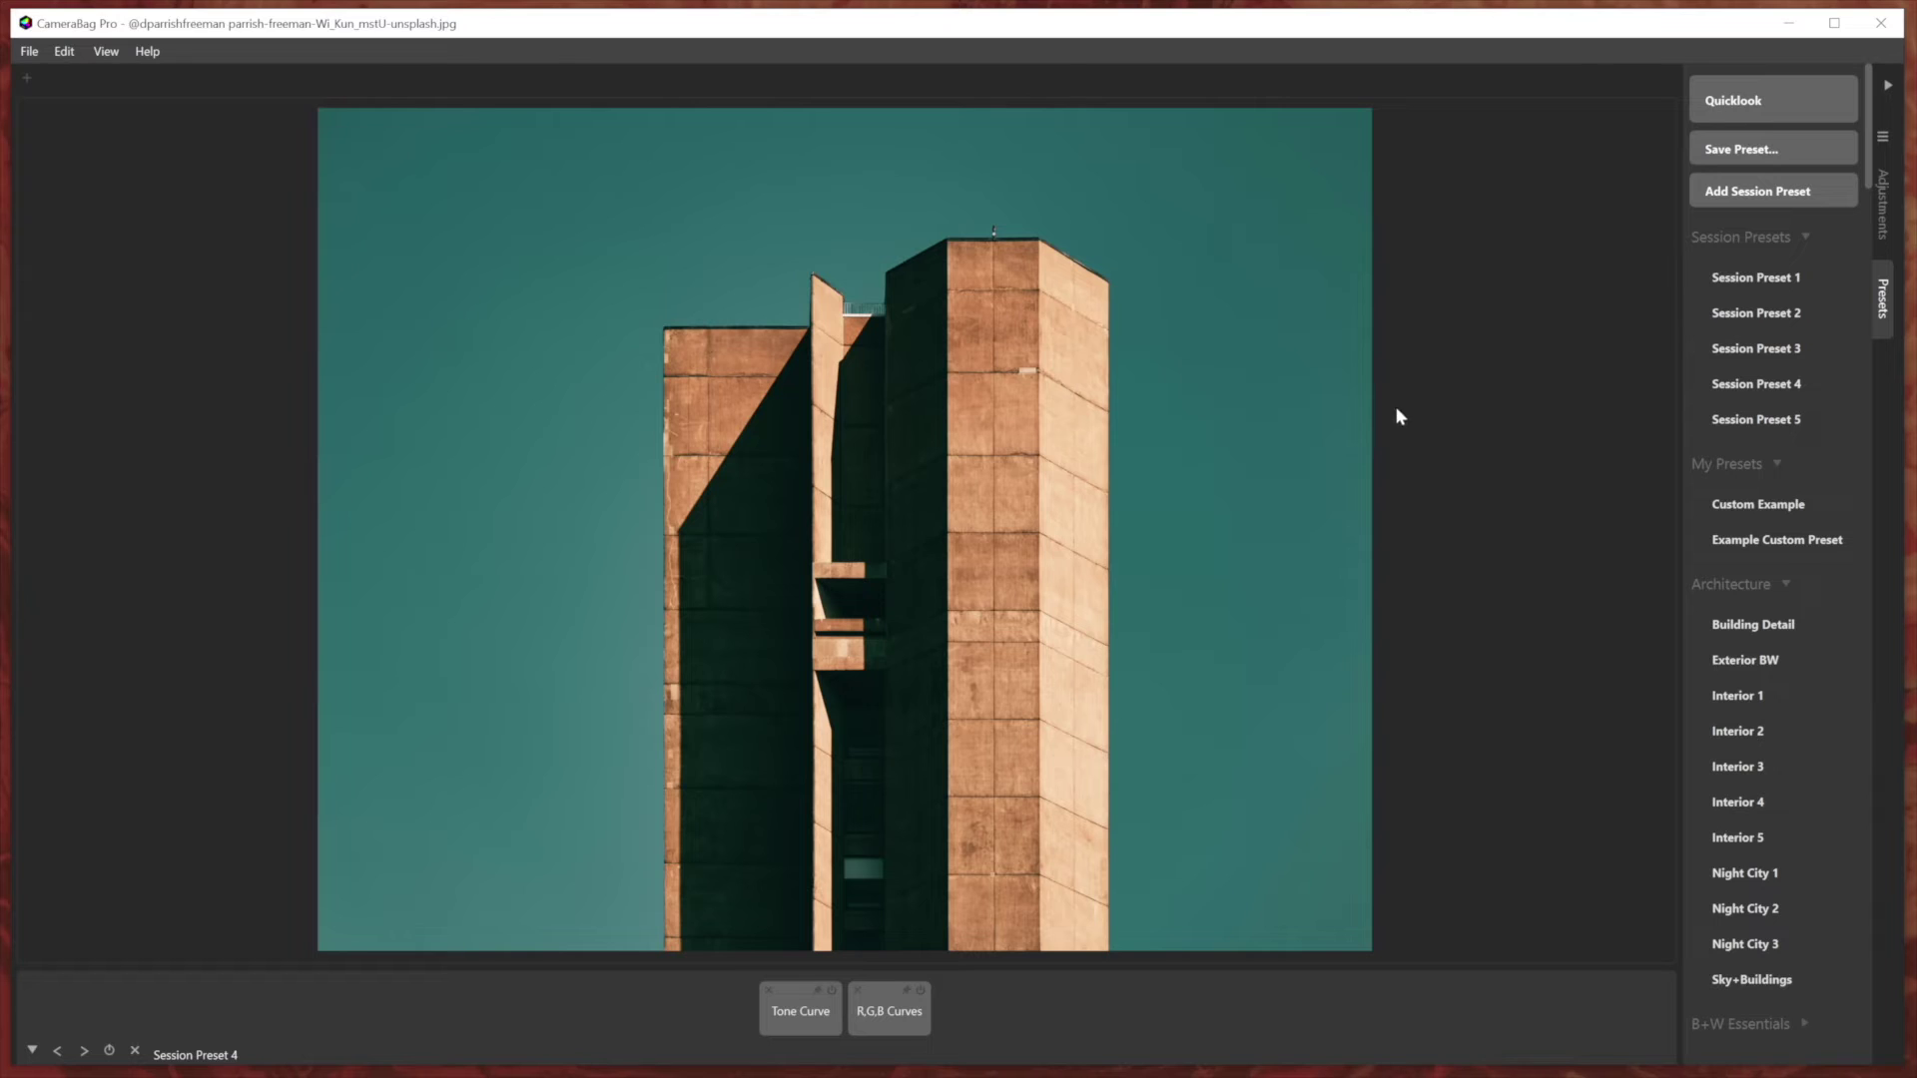
left_click(1771, 418)
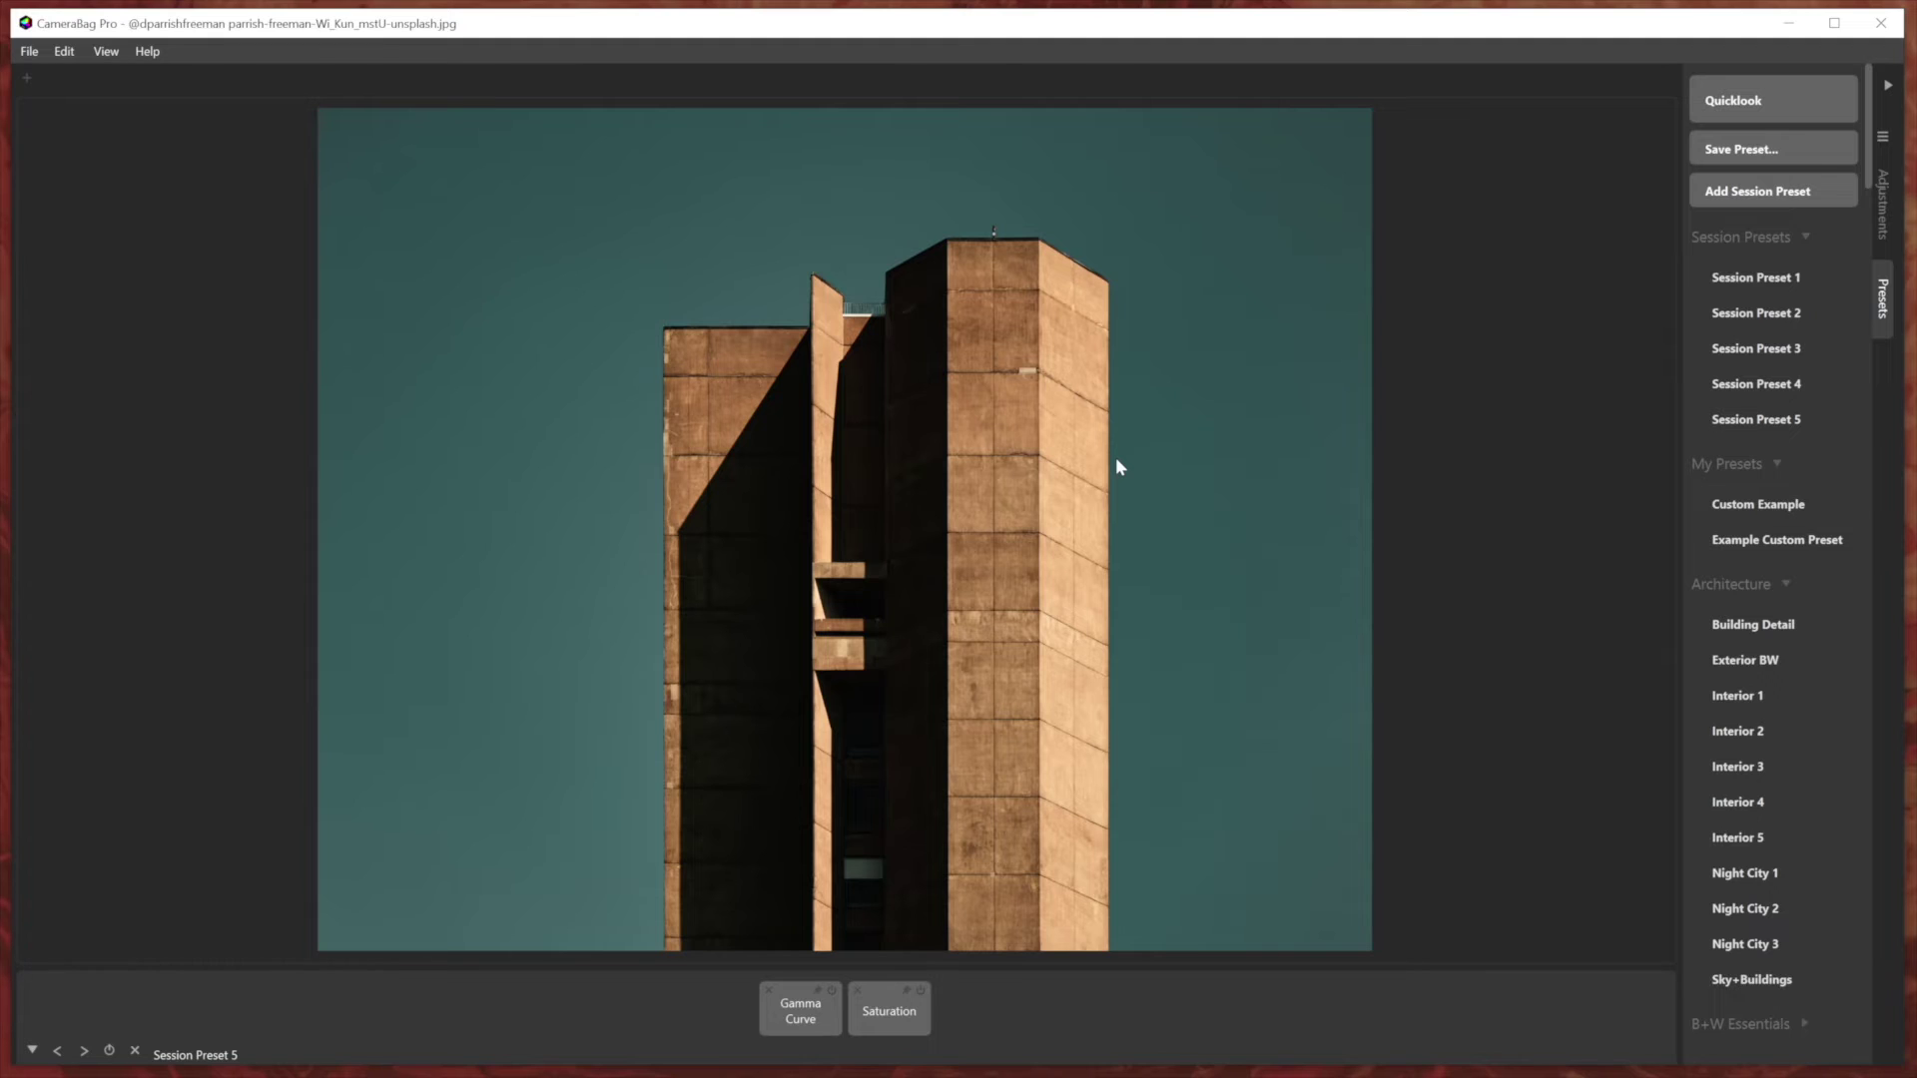
key("ctrl+s")
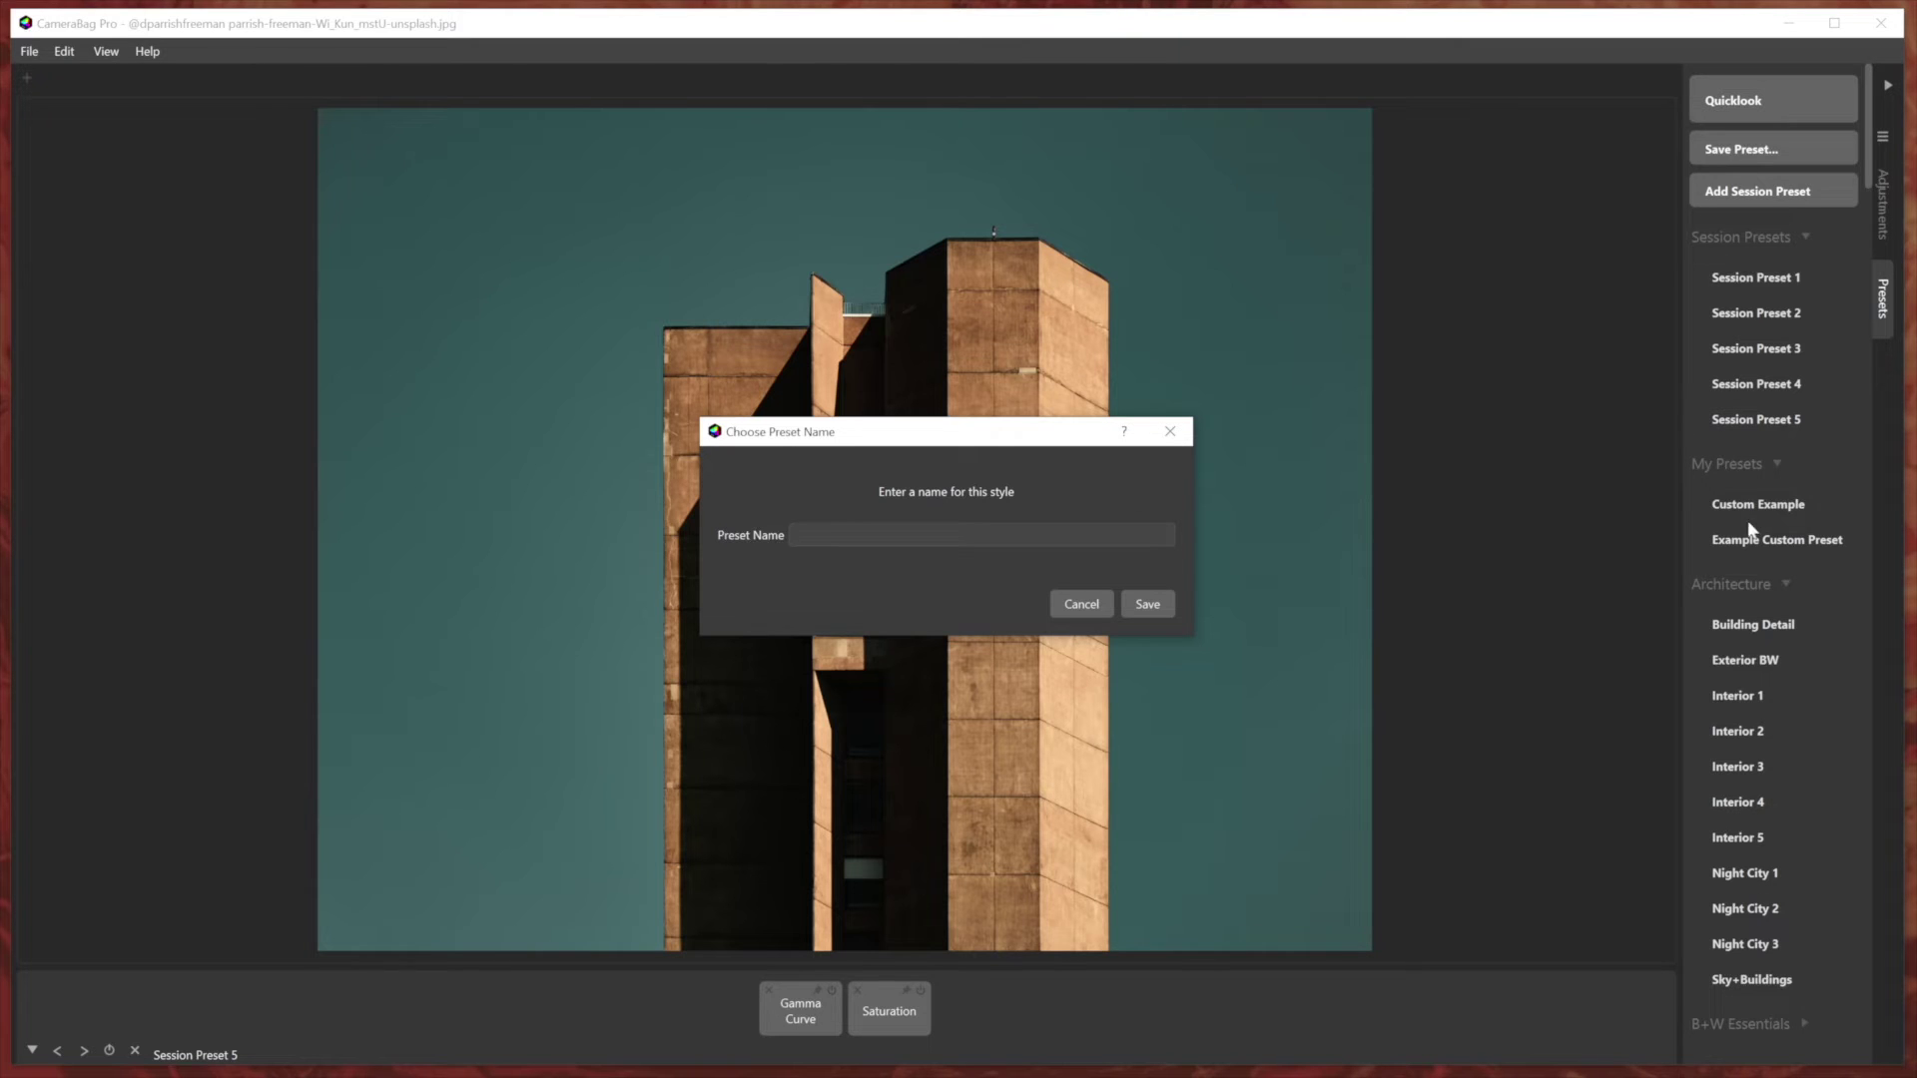
left_click(1083, 603)
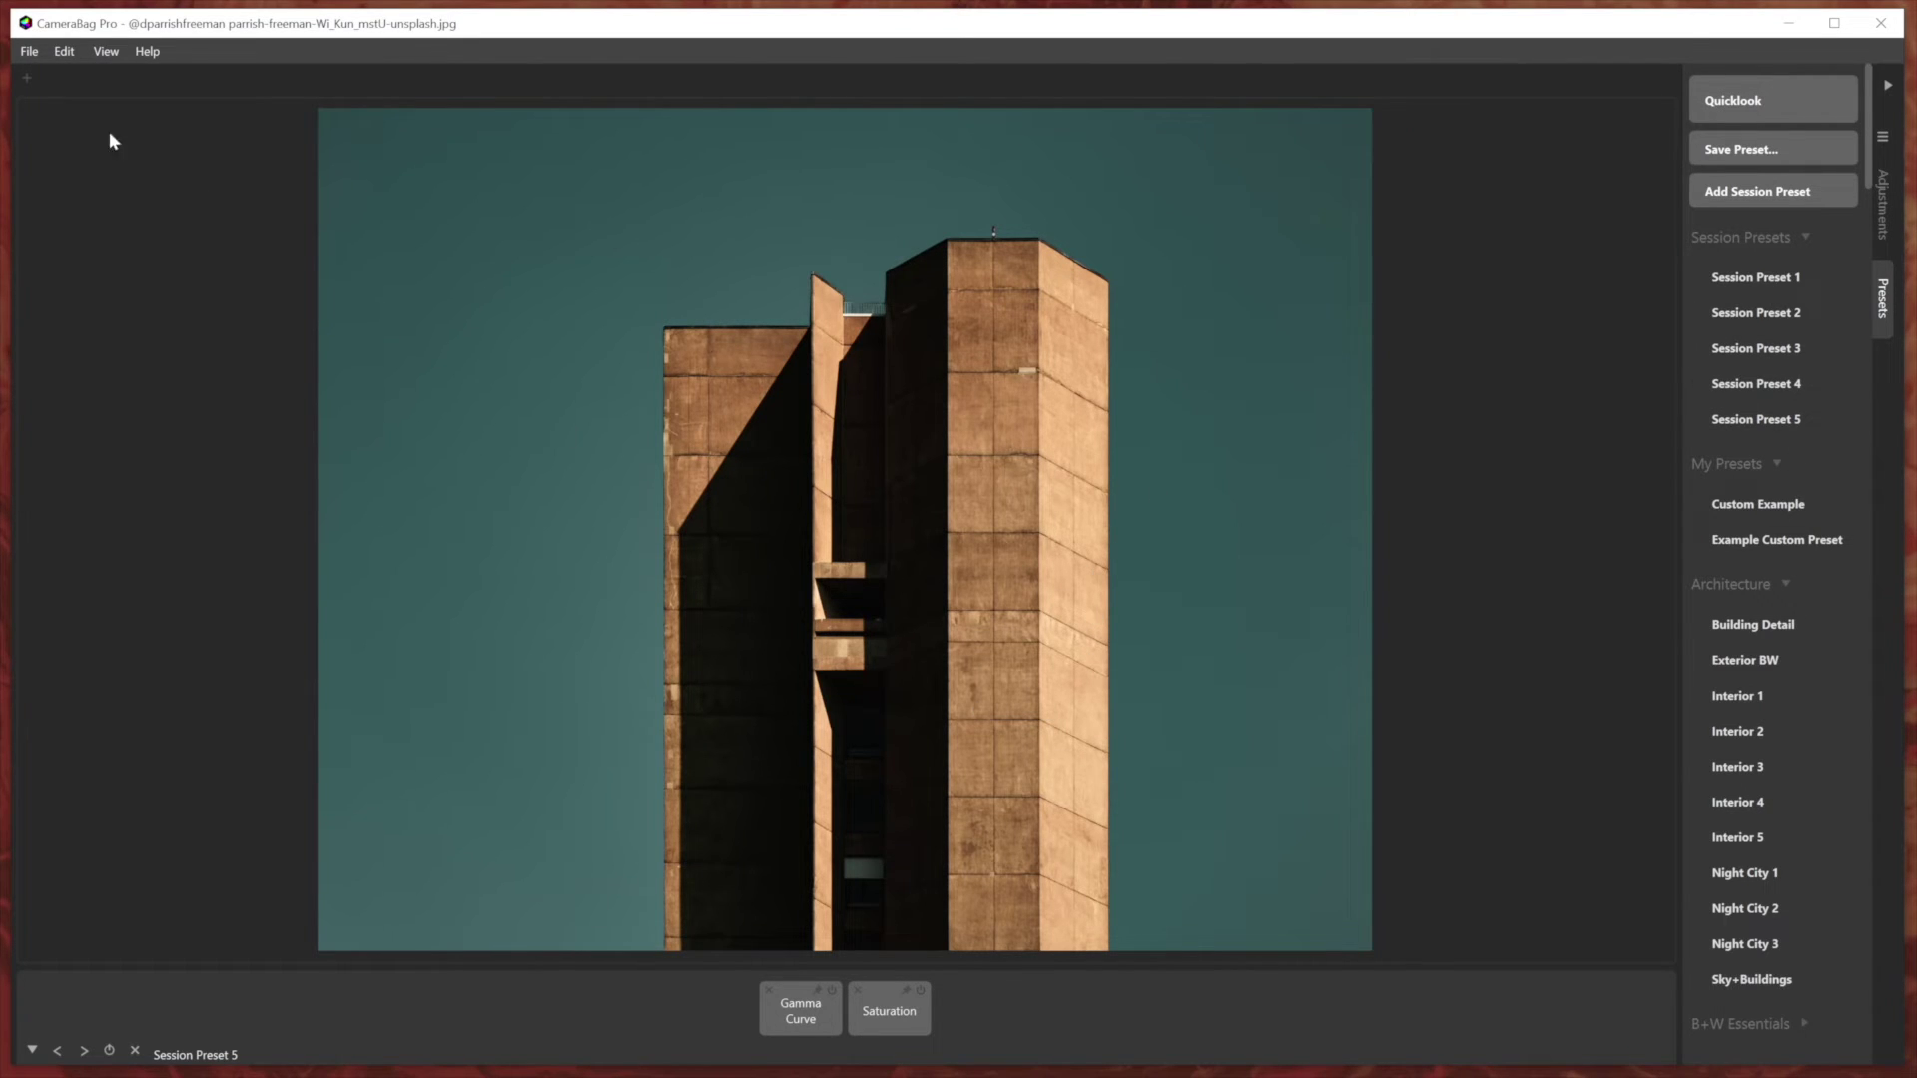
Remove all adjustments, reverting the photo to its unedited look.
left_click(30, 51)
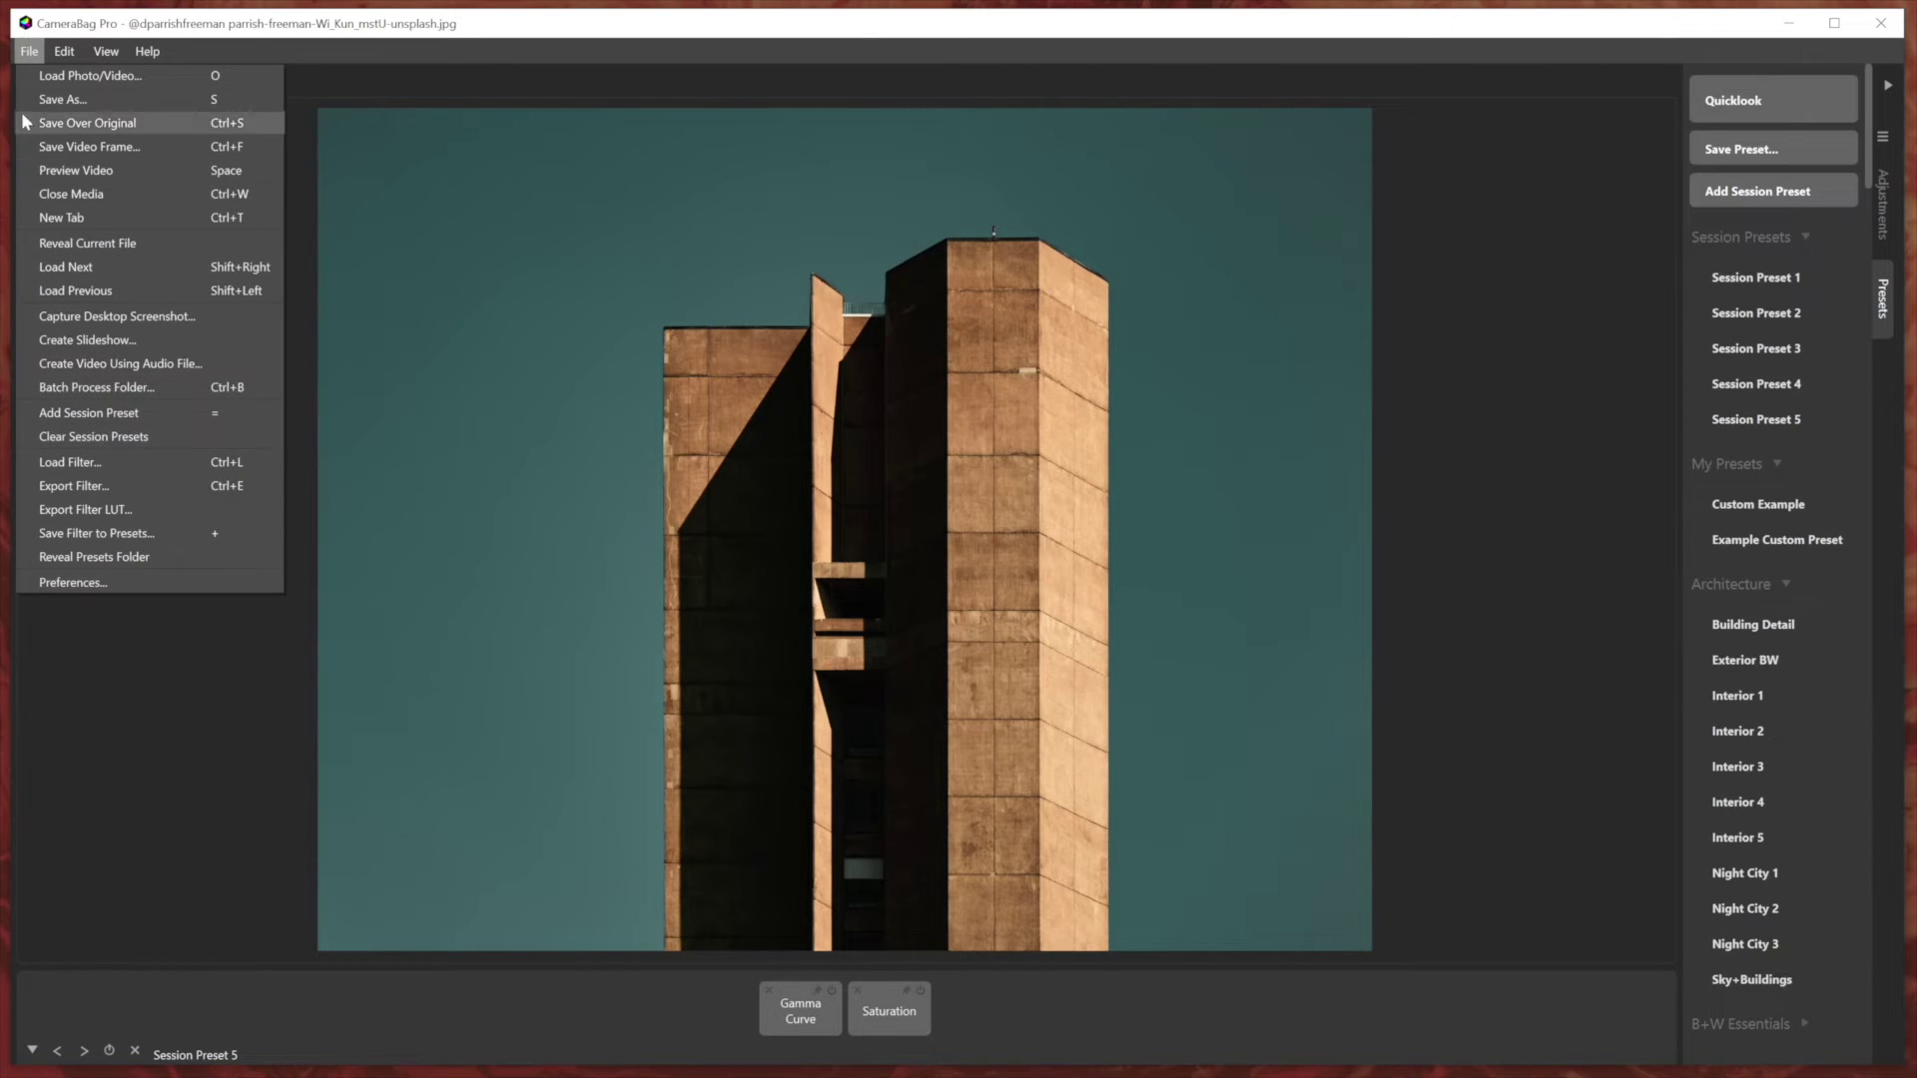
left_click(38, 52)
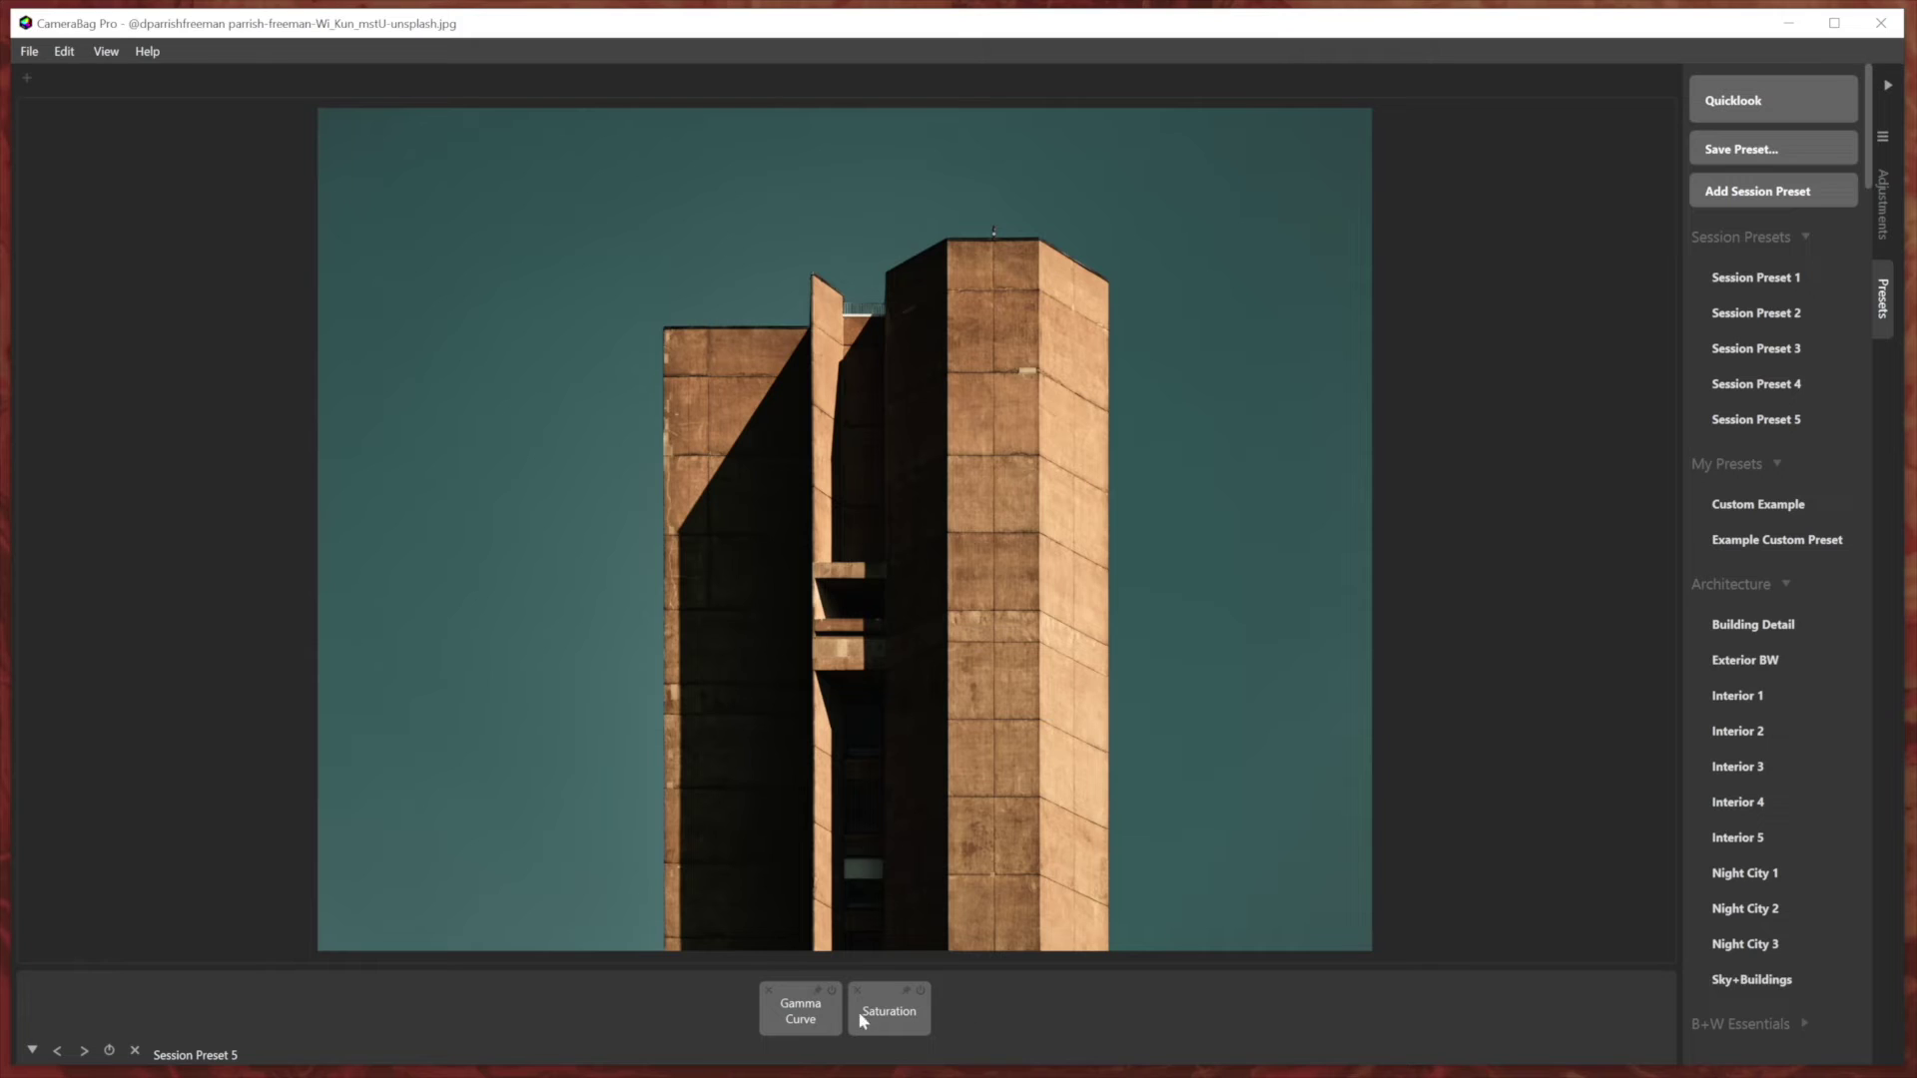
left_click(134, 1050)
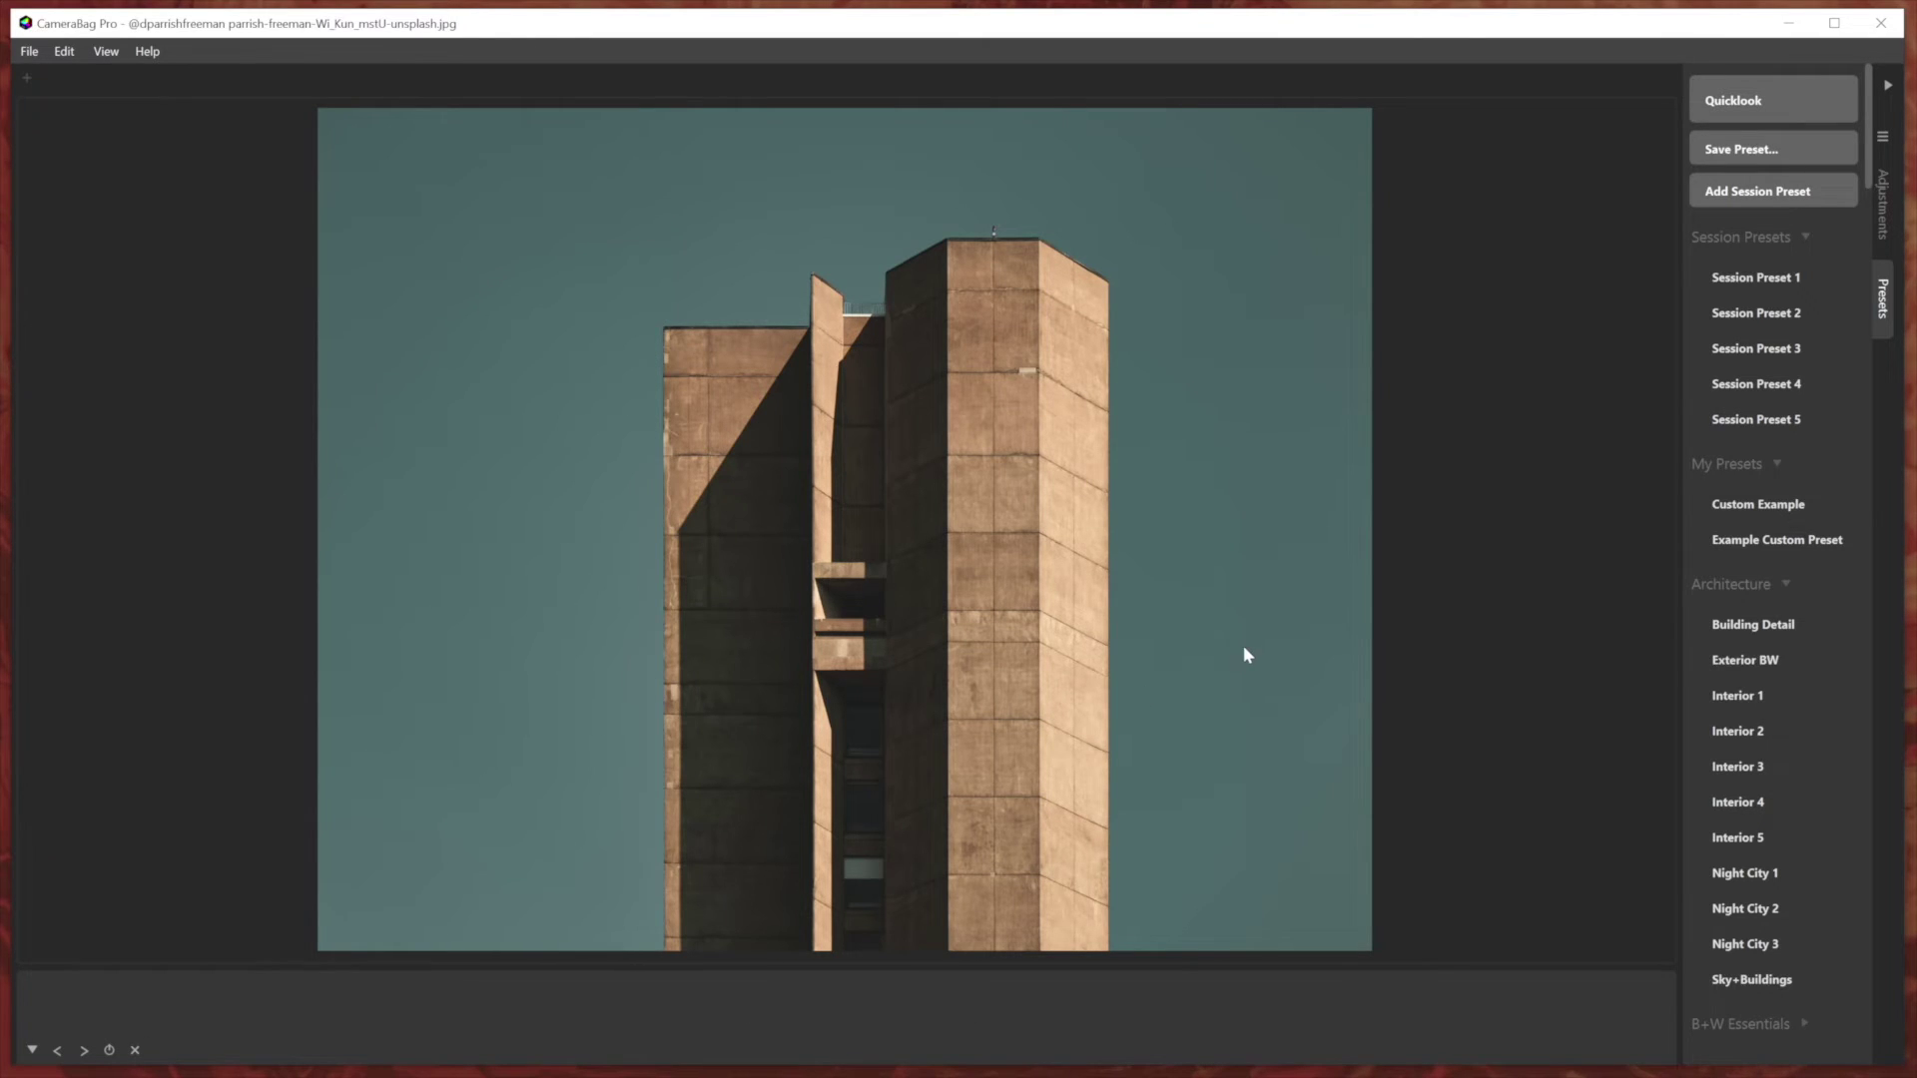
Scroll the adjustments list to the Masks section and add a Spot Mask.
left_click(1886, 220)
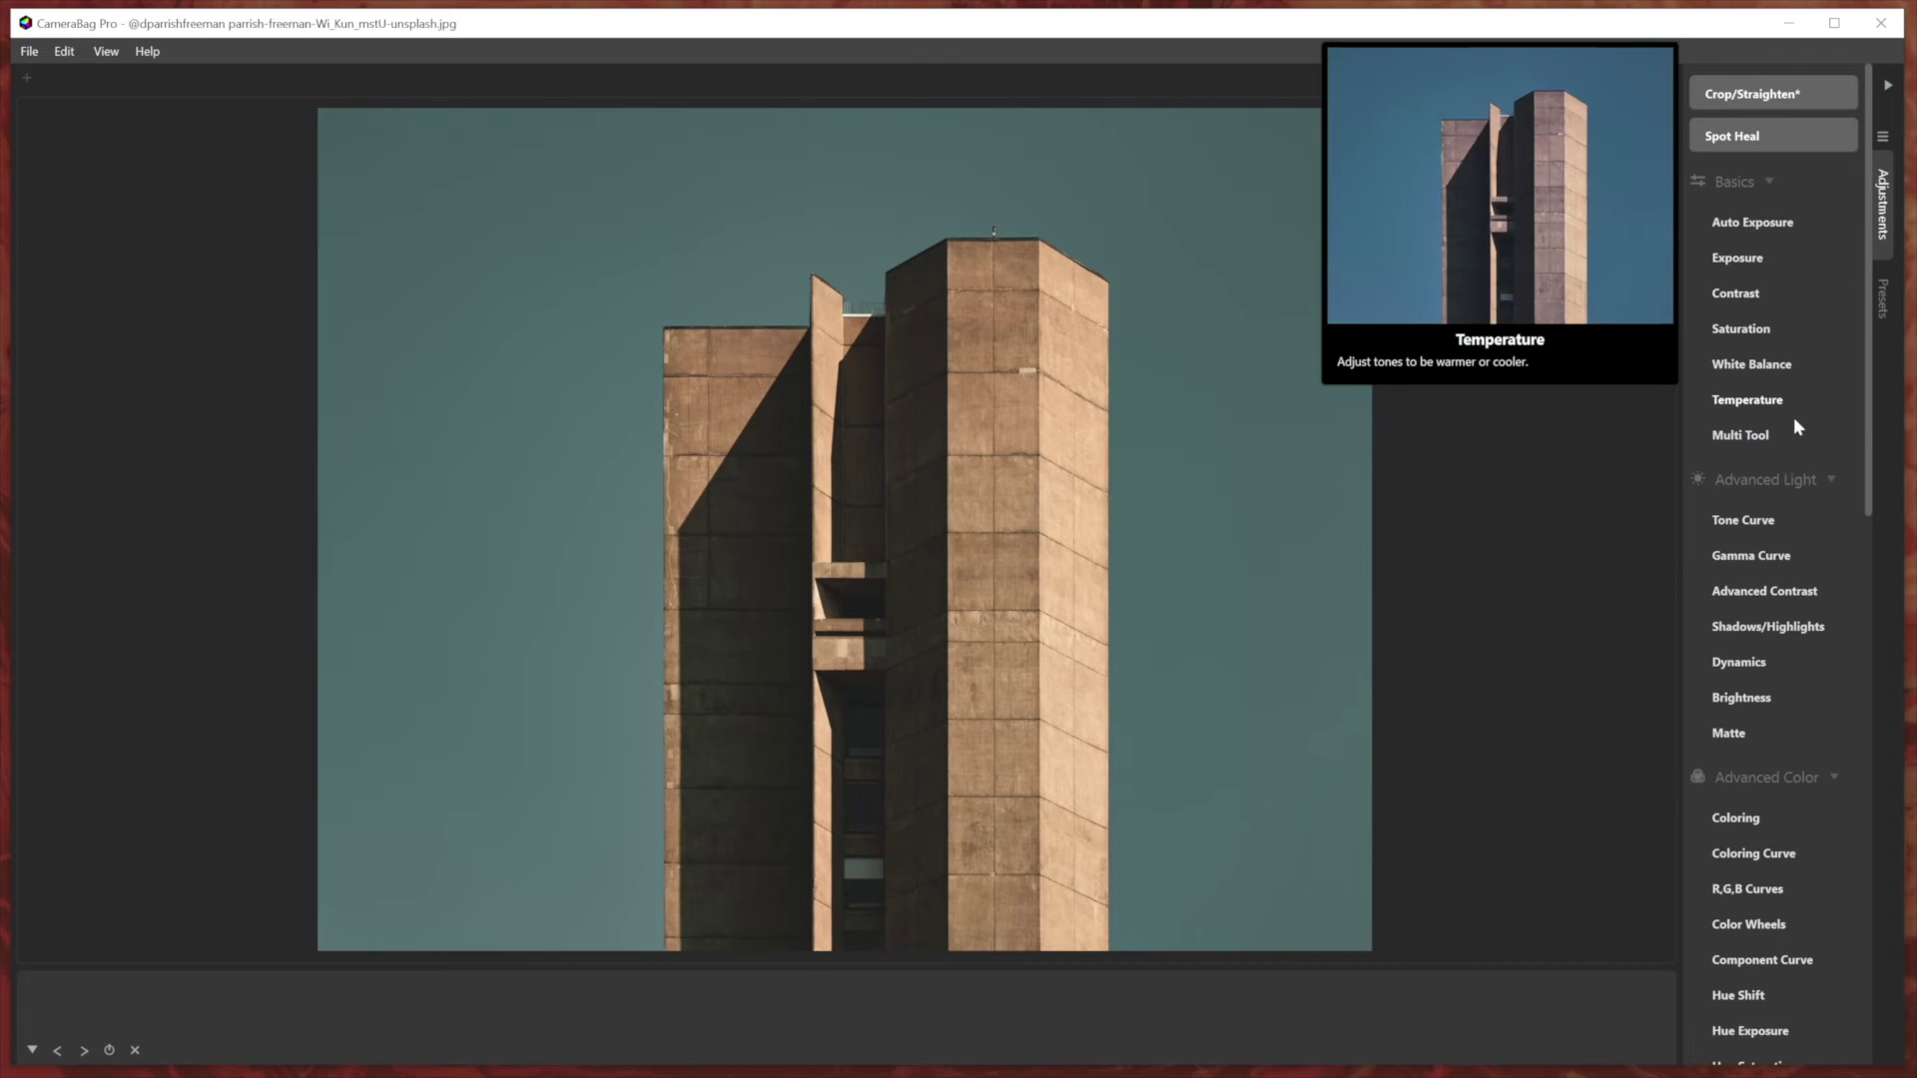
scroll(1793, 416, "down", 7)
scroll(1794, 451, "down", 4)
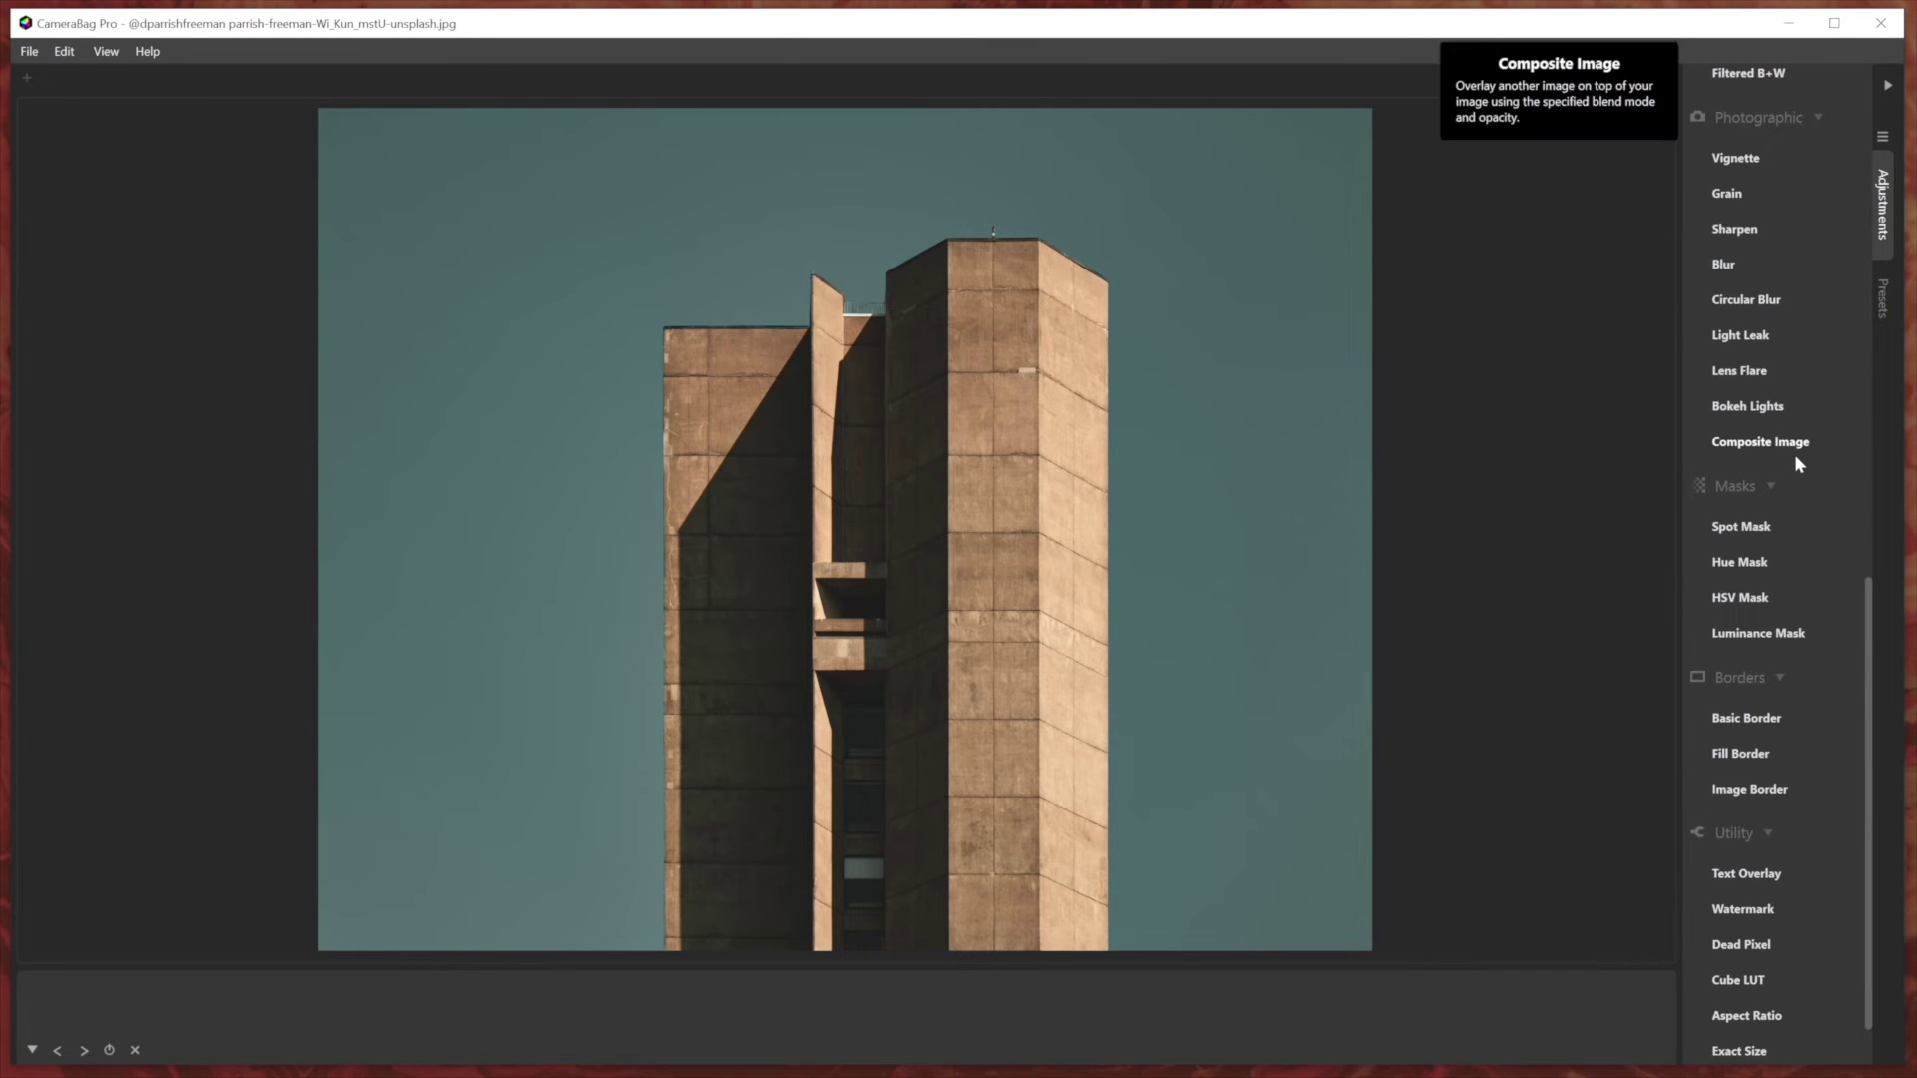
left_click(1755, 530)
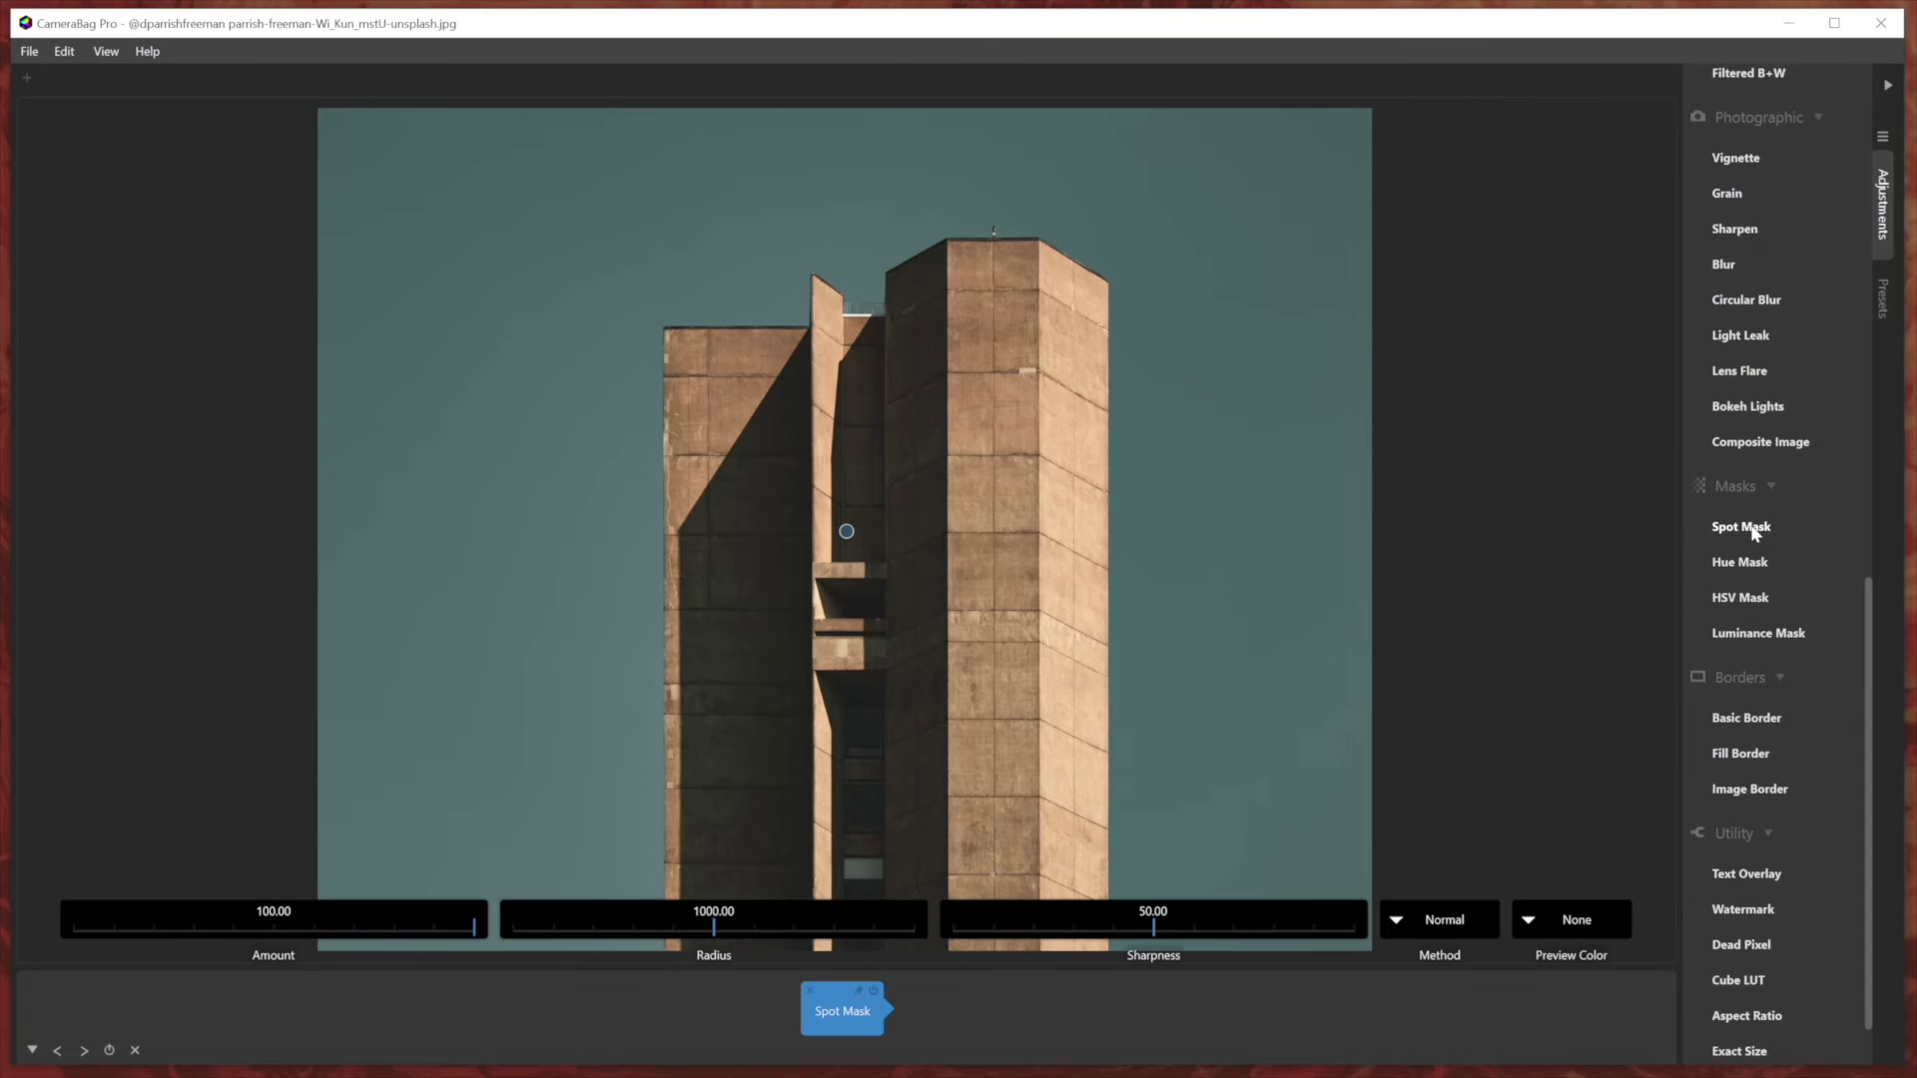
Select the Spot Mask in the chain to show its settings.
left_click(1577, 923)
left_click(1573, 920)
left_click(992, 1021)
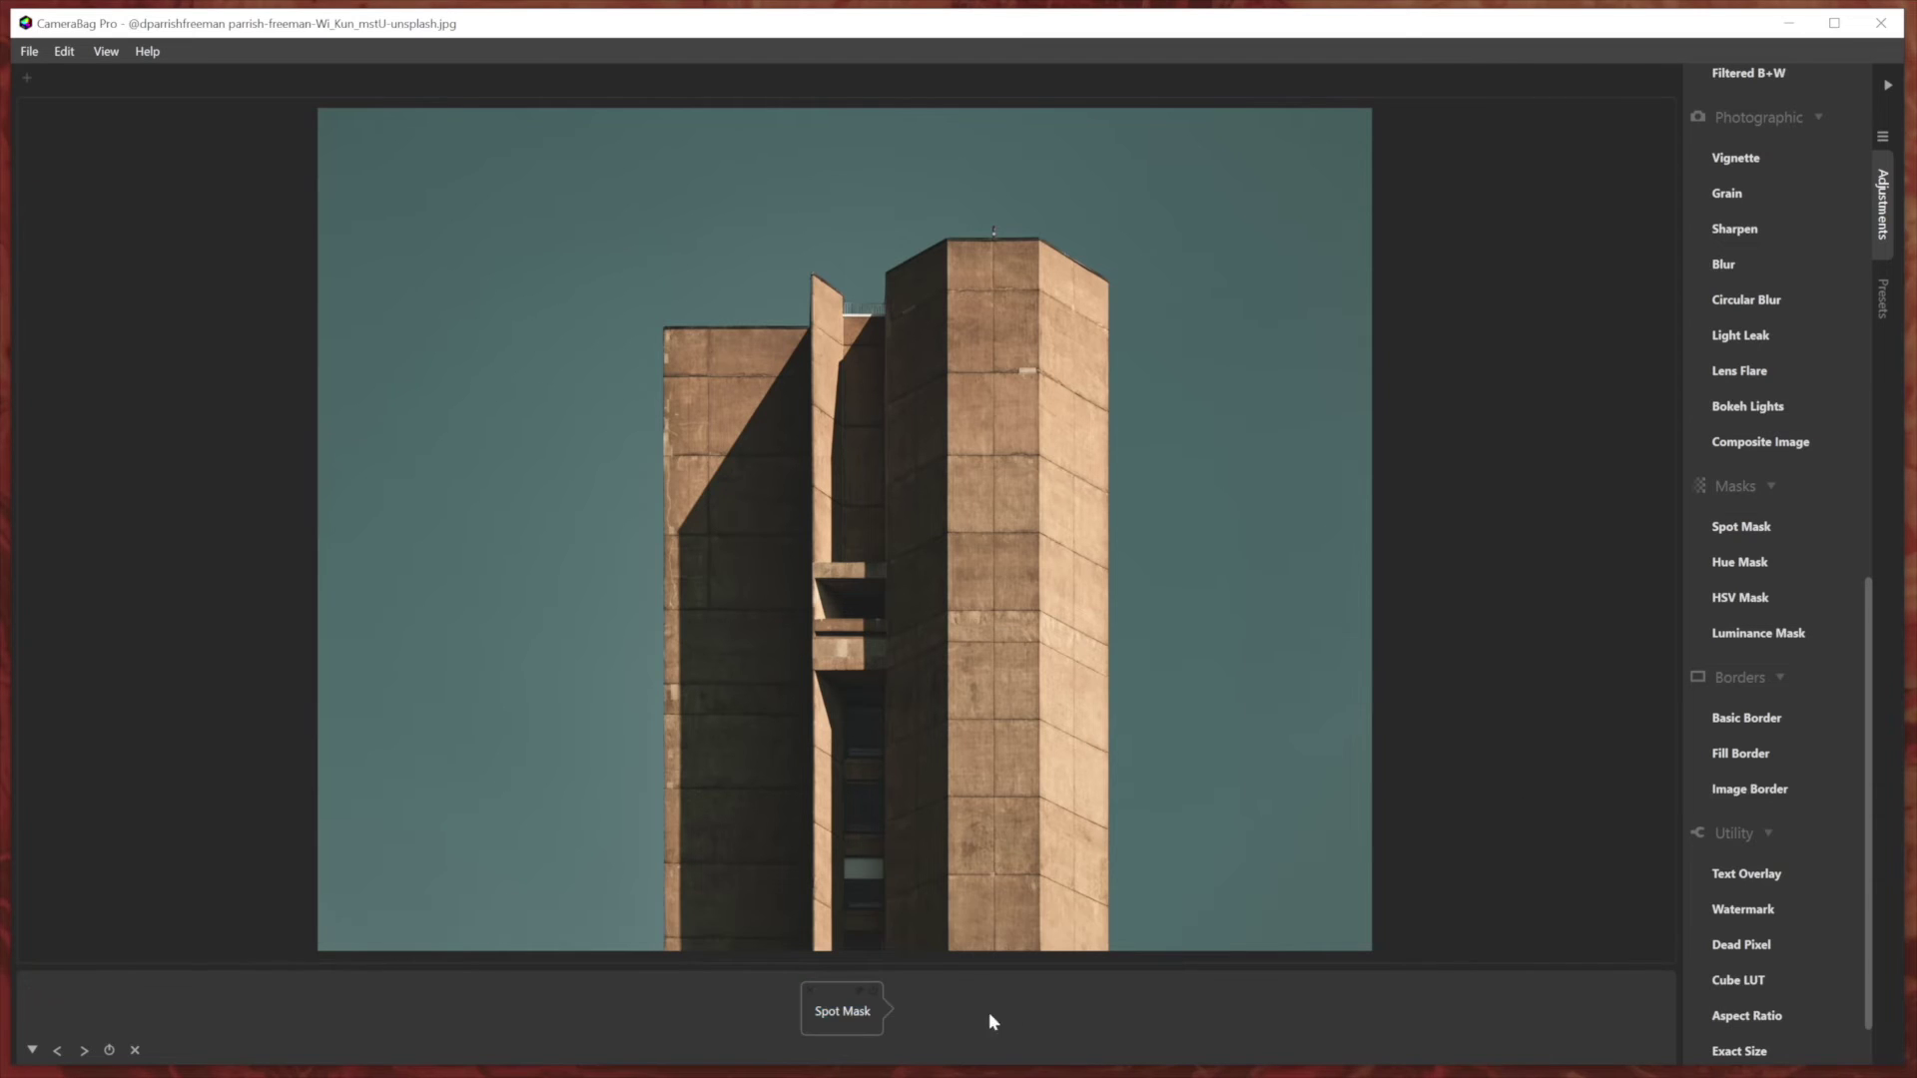
left_click(839, 1014)
left_click(920, 1017)
left_click(857, 1010)
Set the mask preview colour to Red and move the spot to the building's left edge.
left_click(1584, 919)
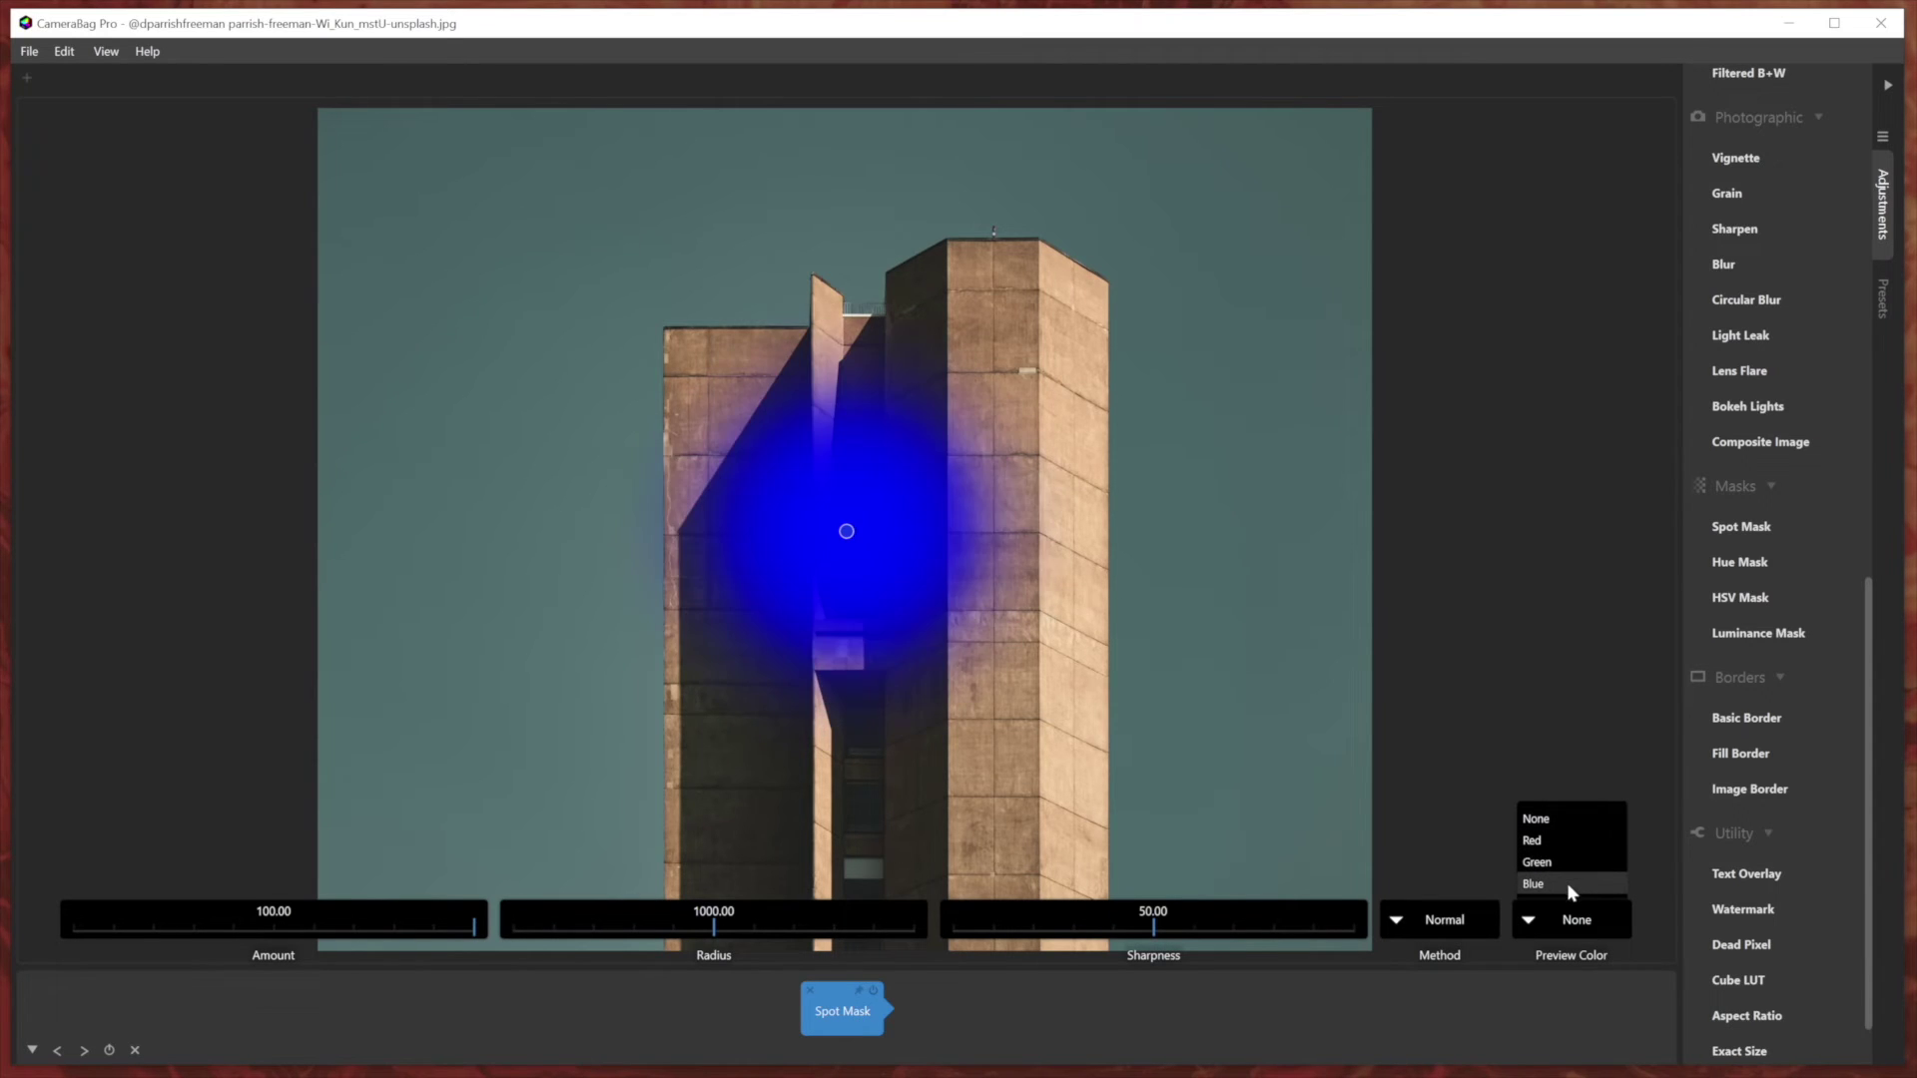
left_click(1565, 841)
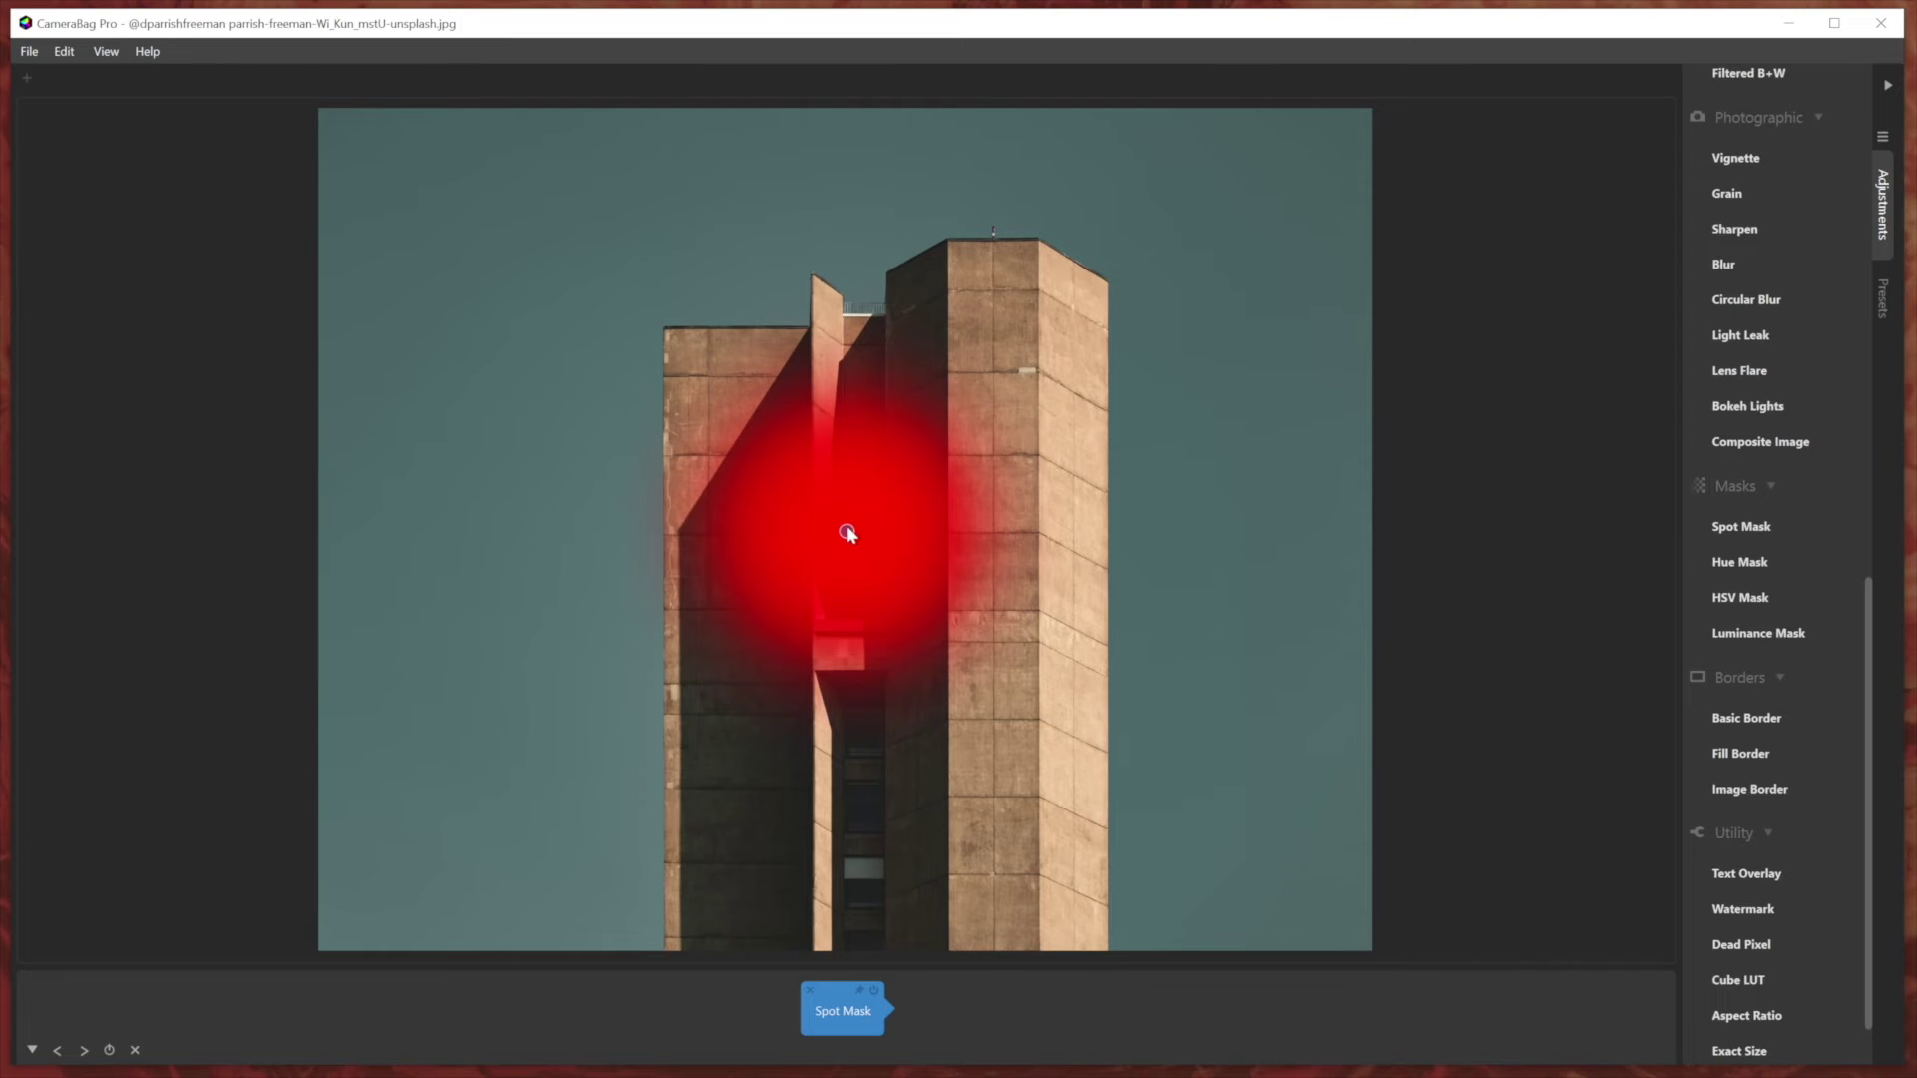
left_click_drag(846, 533, 715, 627)
left_click(1054, 1002)
scroll(1777, 249, "up", 2)
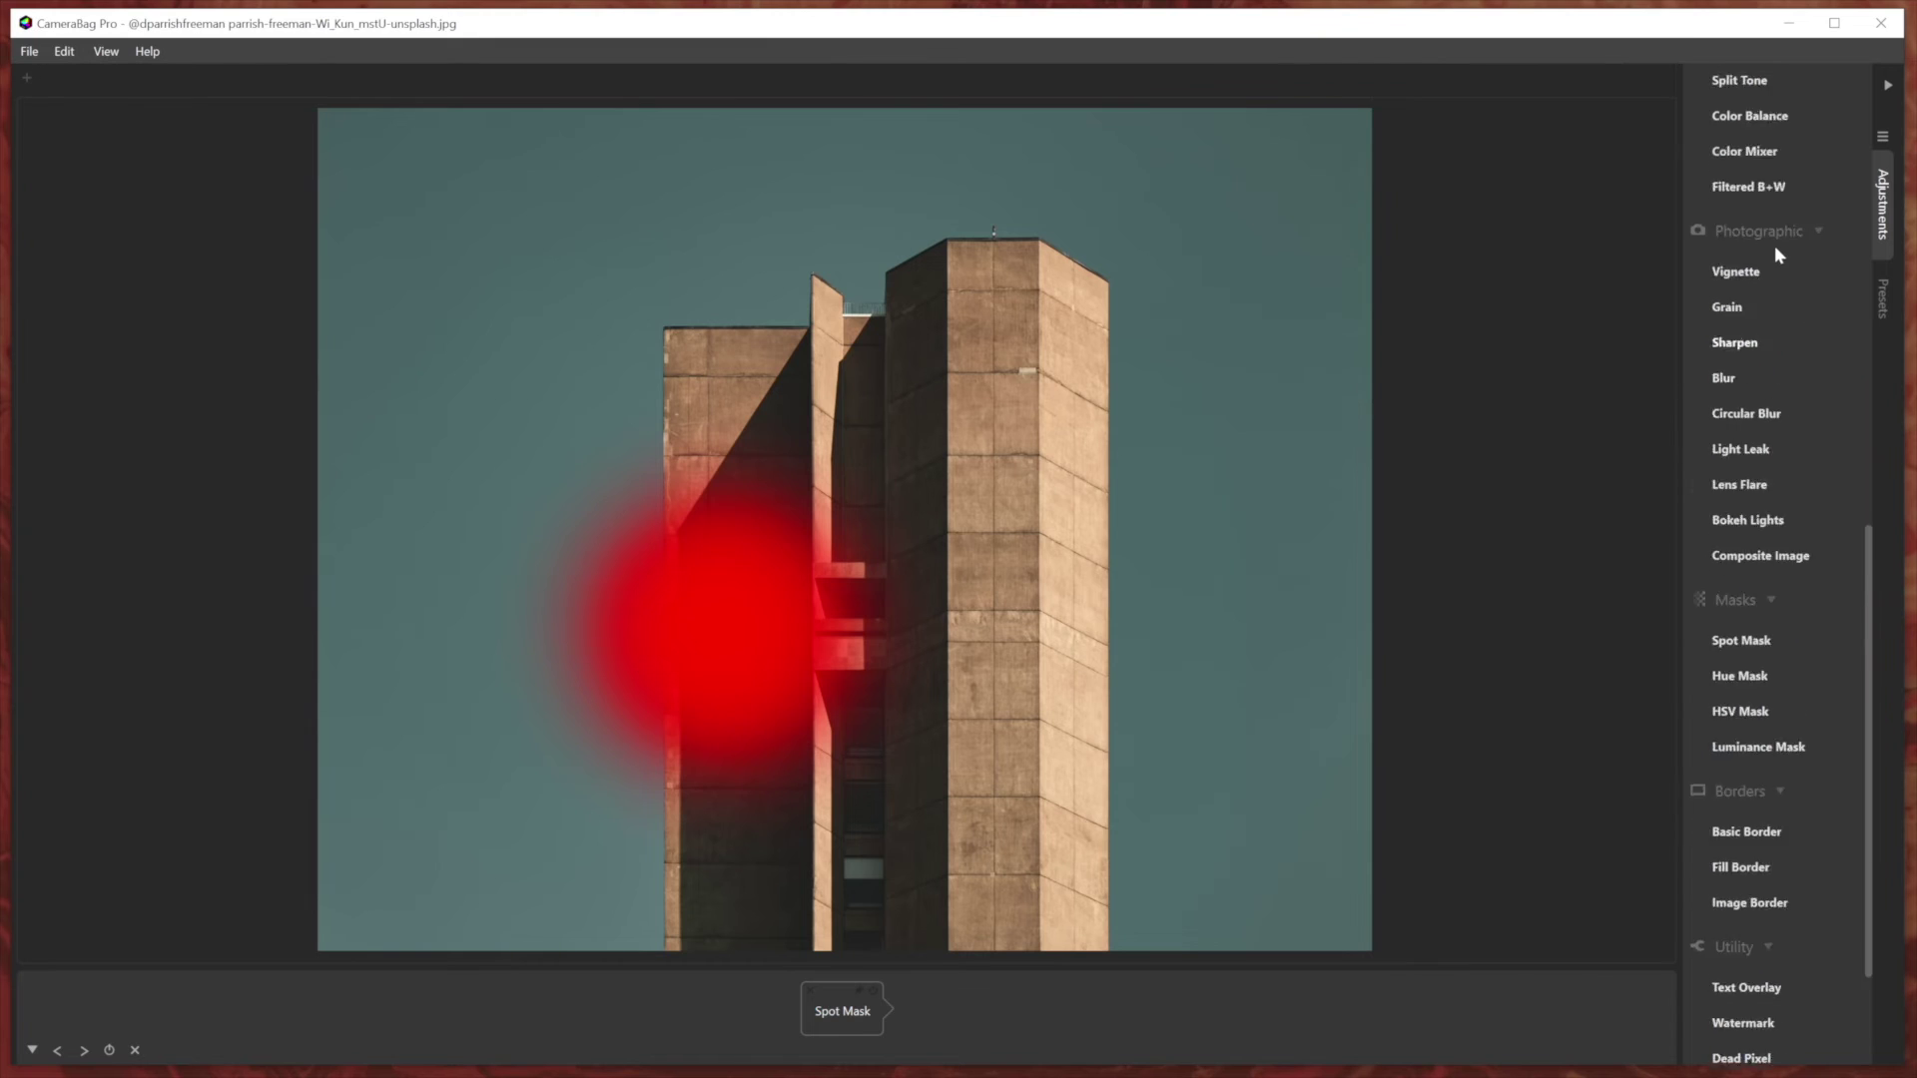
scroll(1775, 246, "up", 15)
Add a raised Exposure after the Spot Mask, then soften the spot's edge with preview colour None.
left_click(1775, 255)
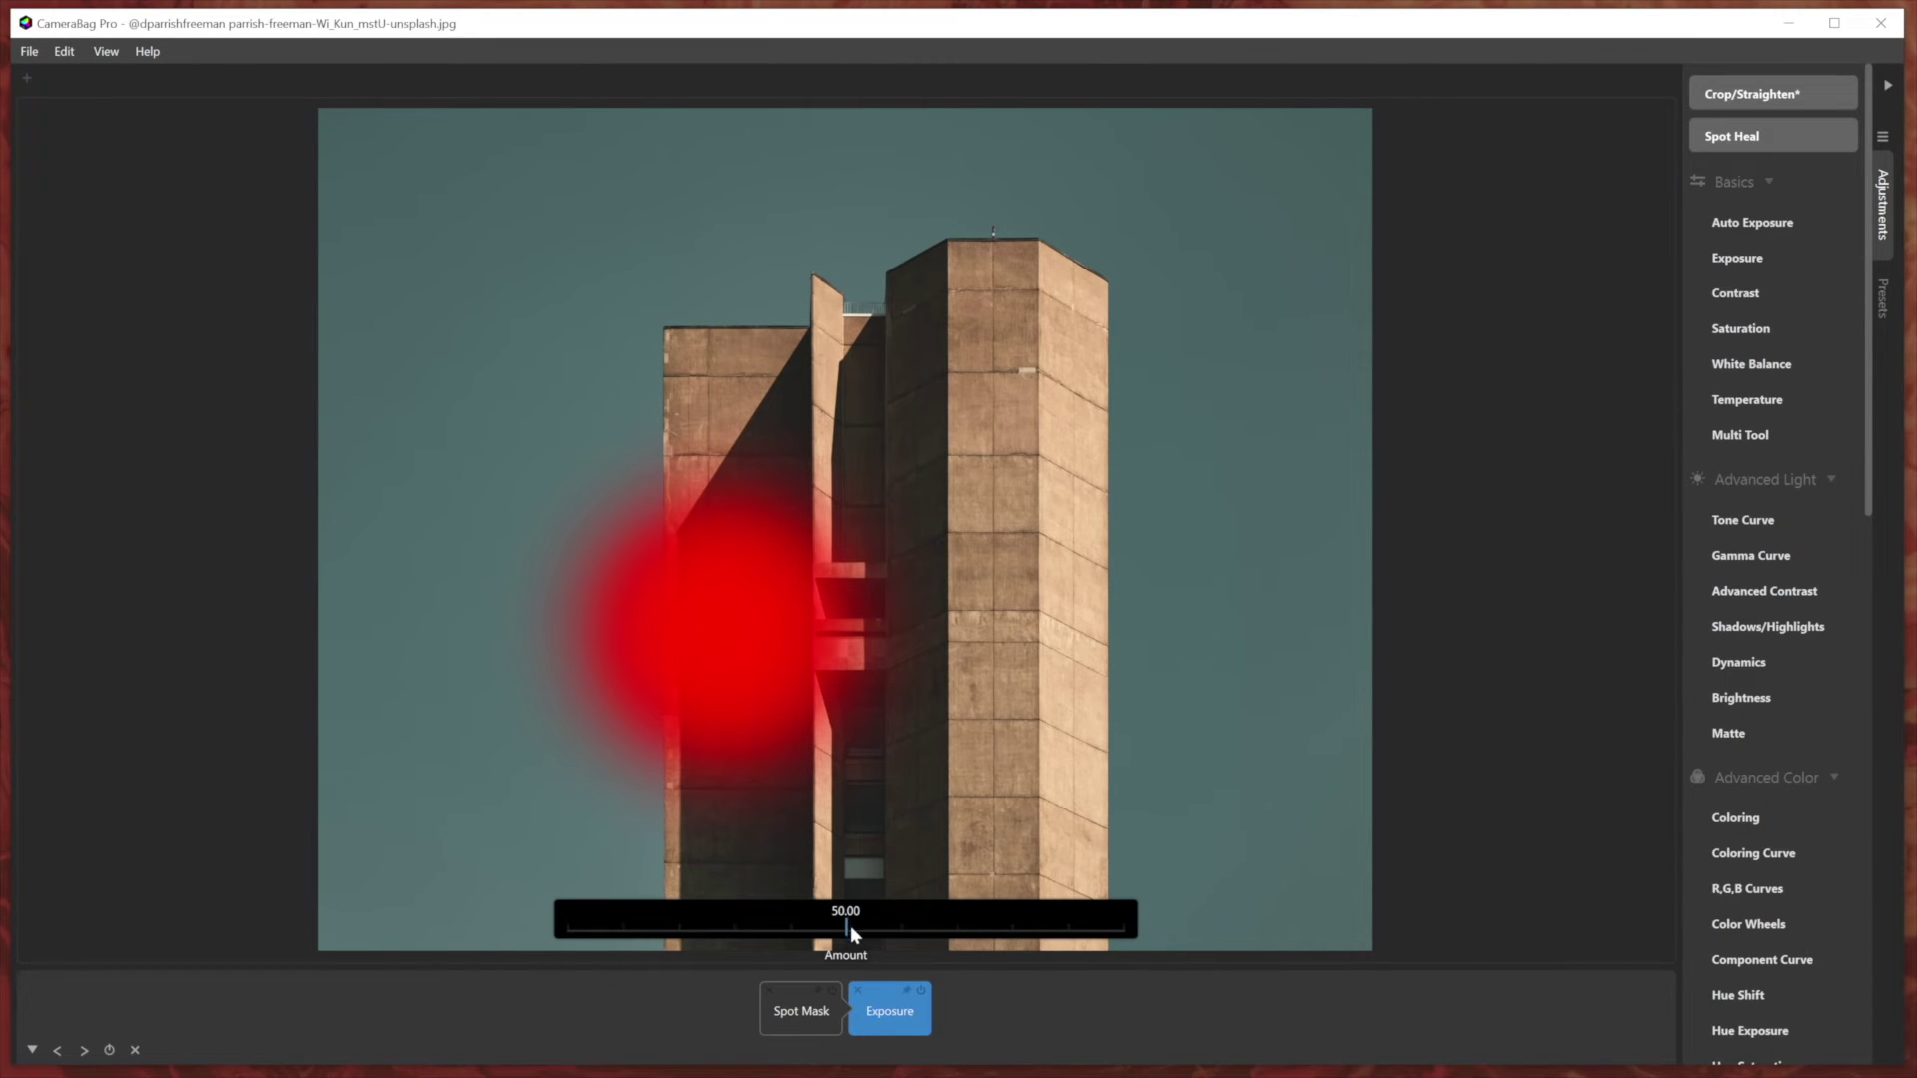
left_click_drag(849, 933, 1010, 928)
left_click(811, 1023)
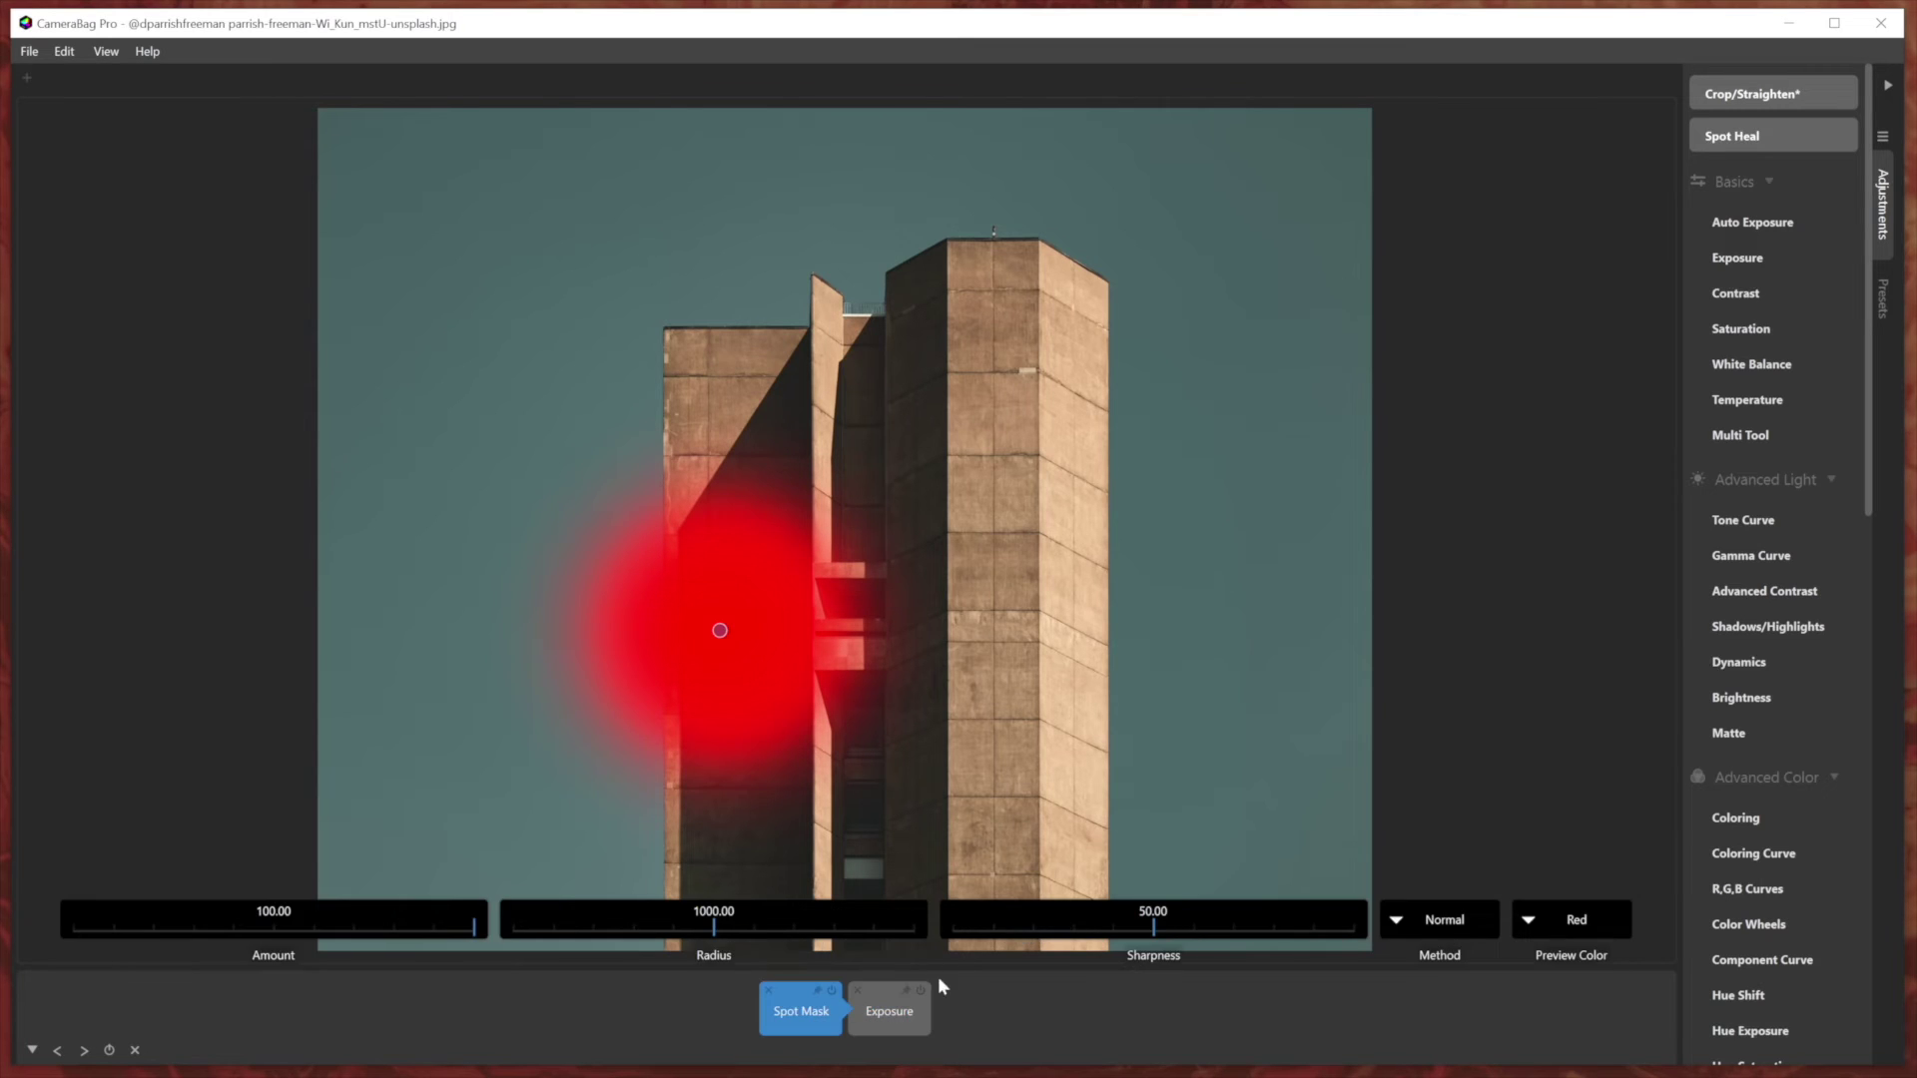
left_click(1567, 920)
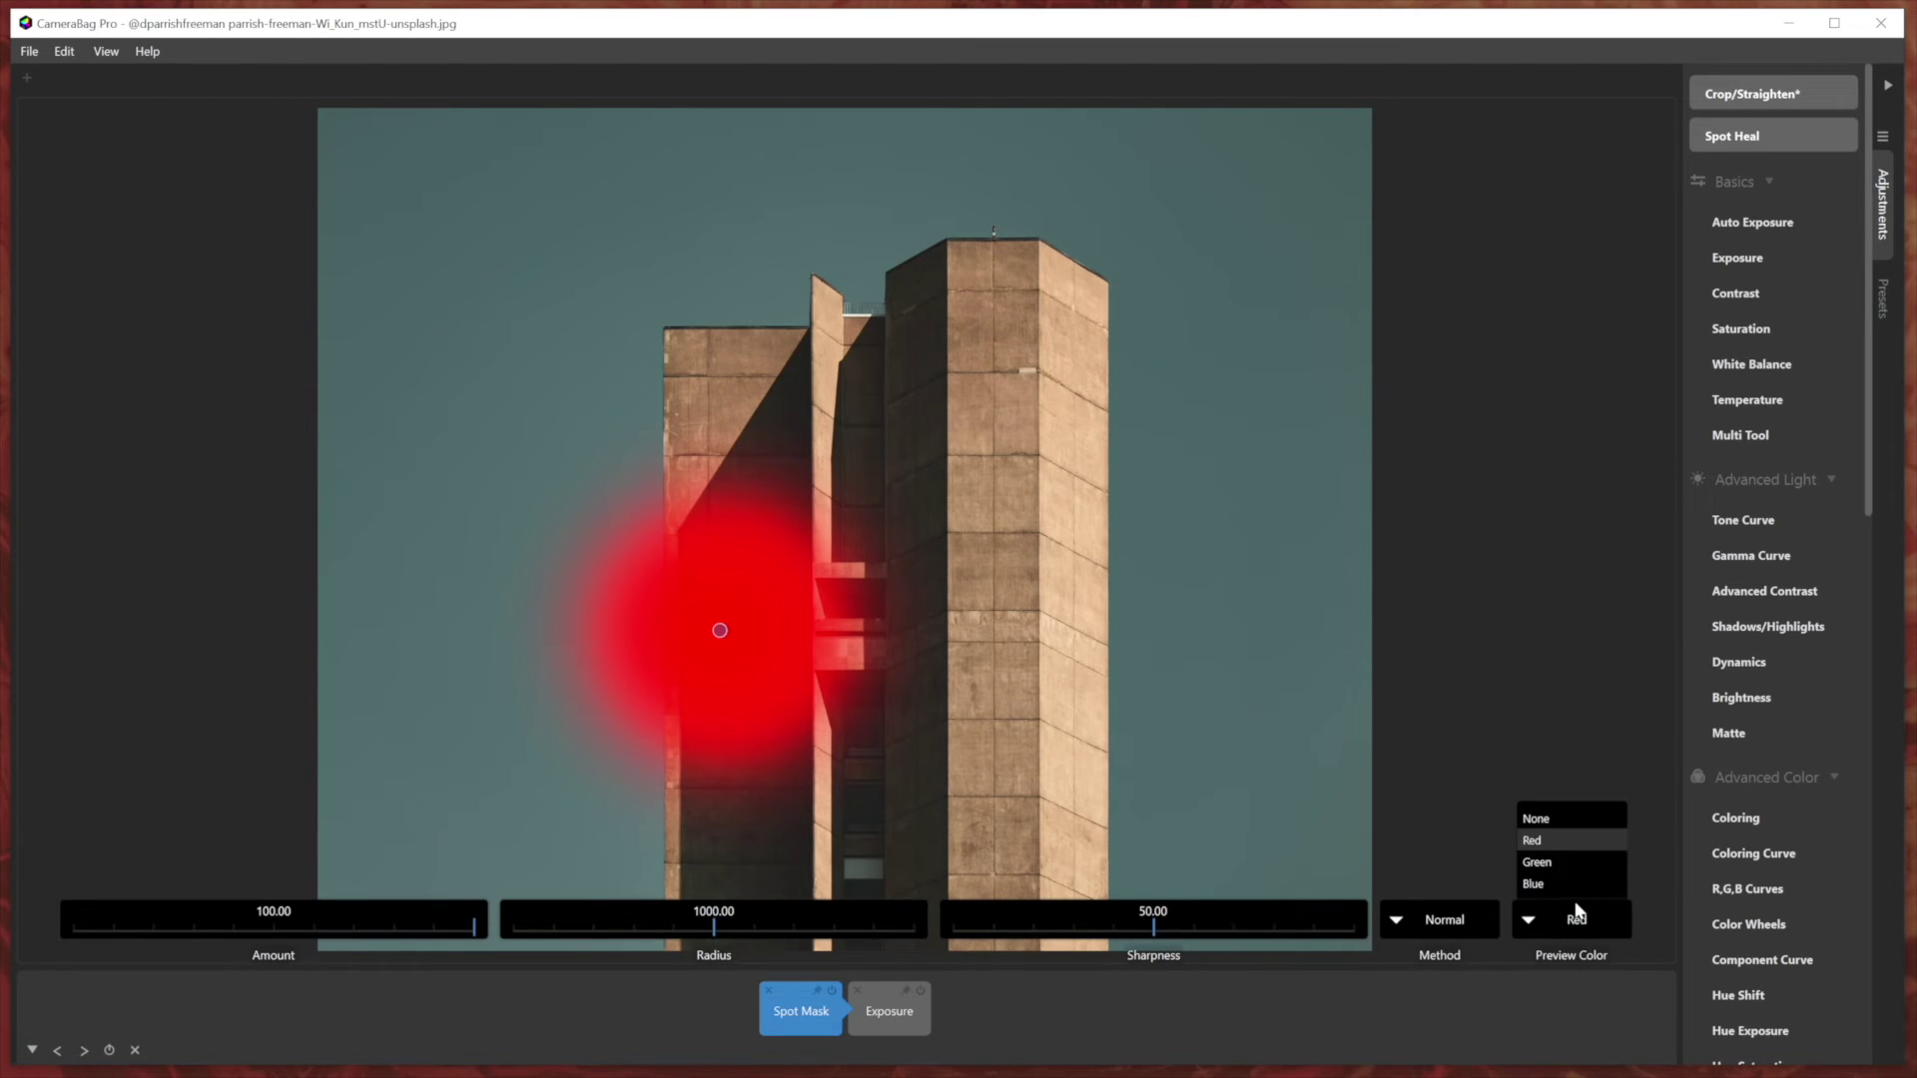
left_click(1569, 823)
mouse_move(1138, 932)
left_mouse_down()
mouse_move(961, 933)
mouse_move(1143, 932)
left_mouse_up()
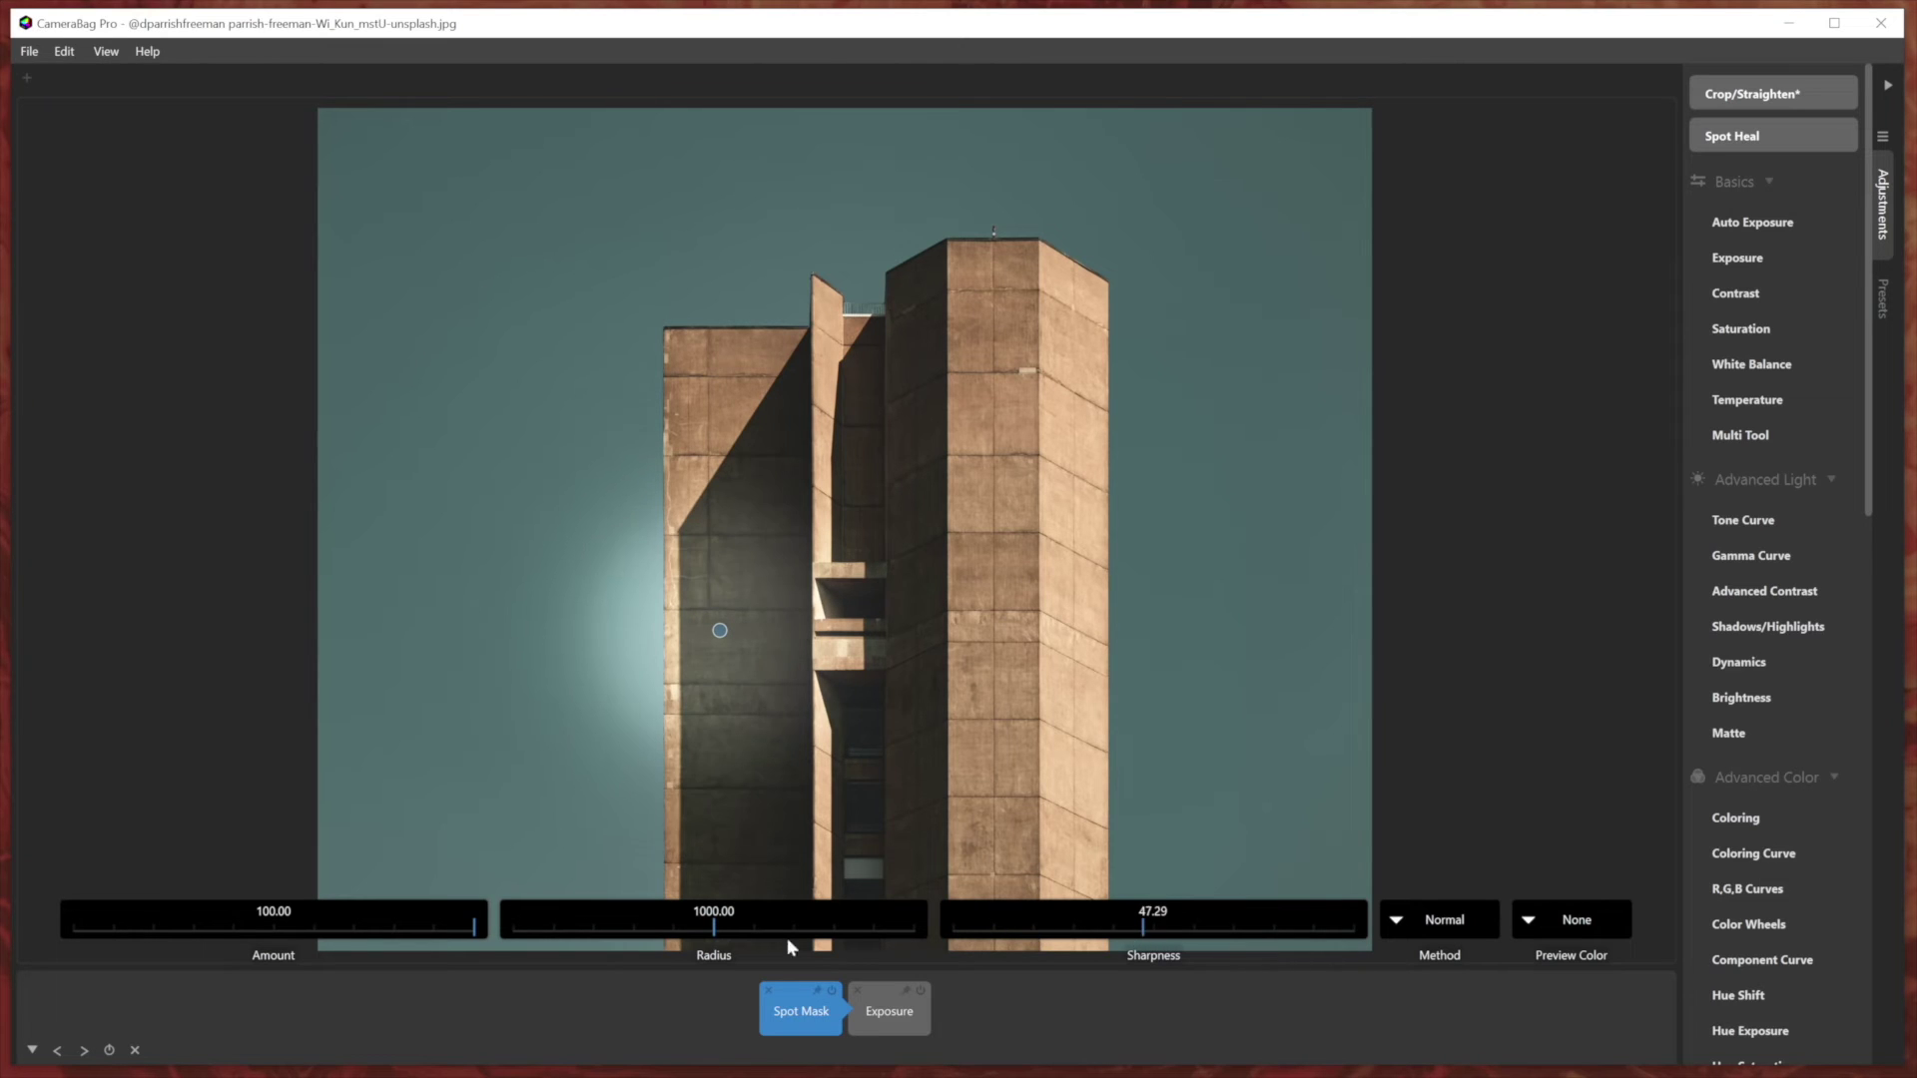
Lower the glow's exposure, then remove the whole Spot Mask and Exposure chain.
left_click(887, 1025)
left_click_drag(1013, 931, 1103, 934)
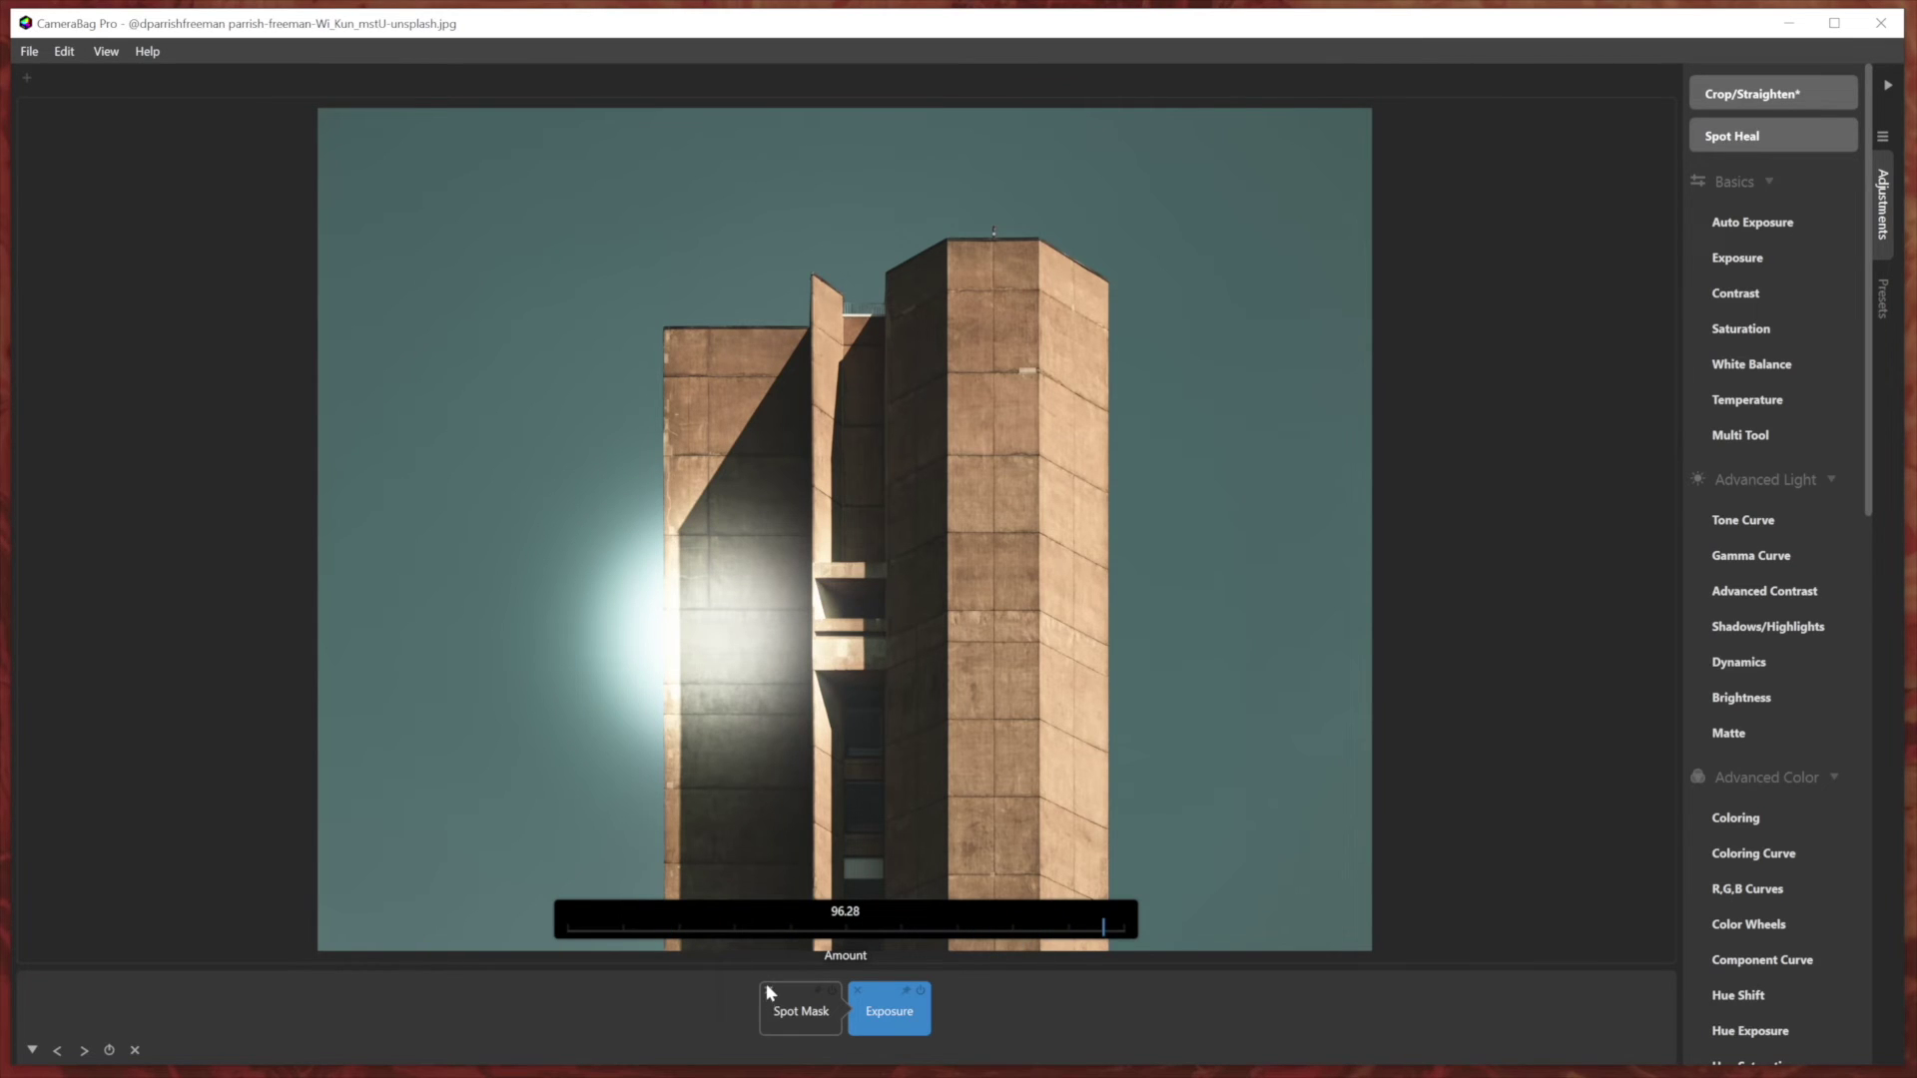
left_click(135, 1050)
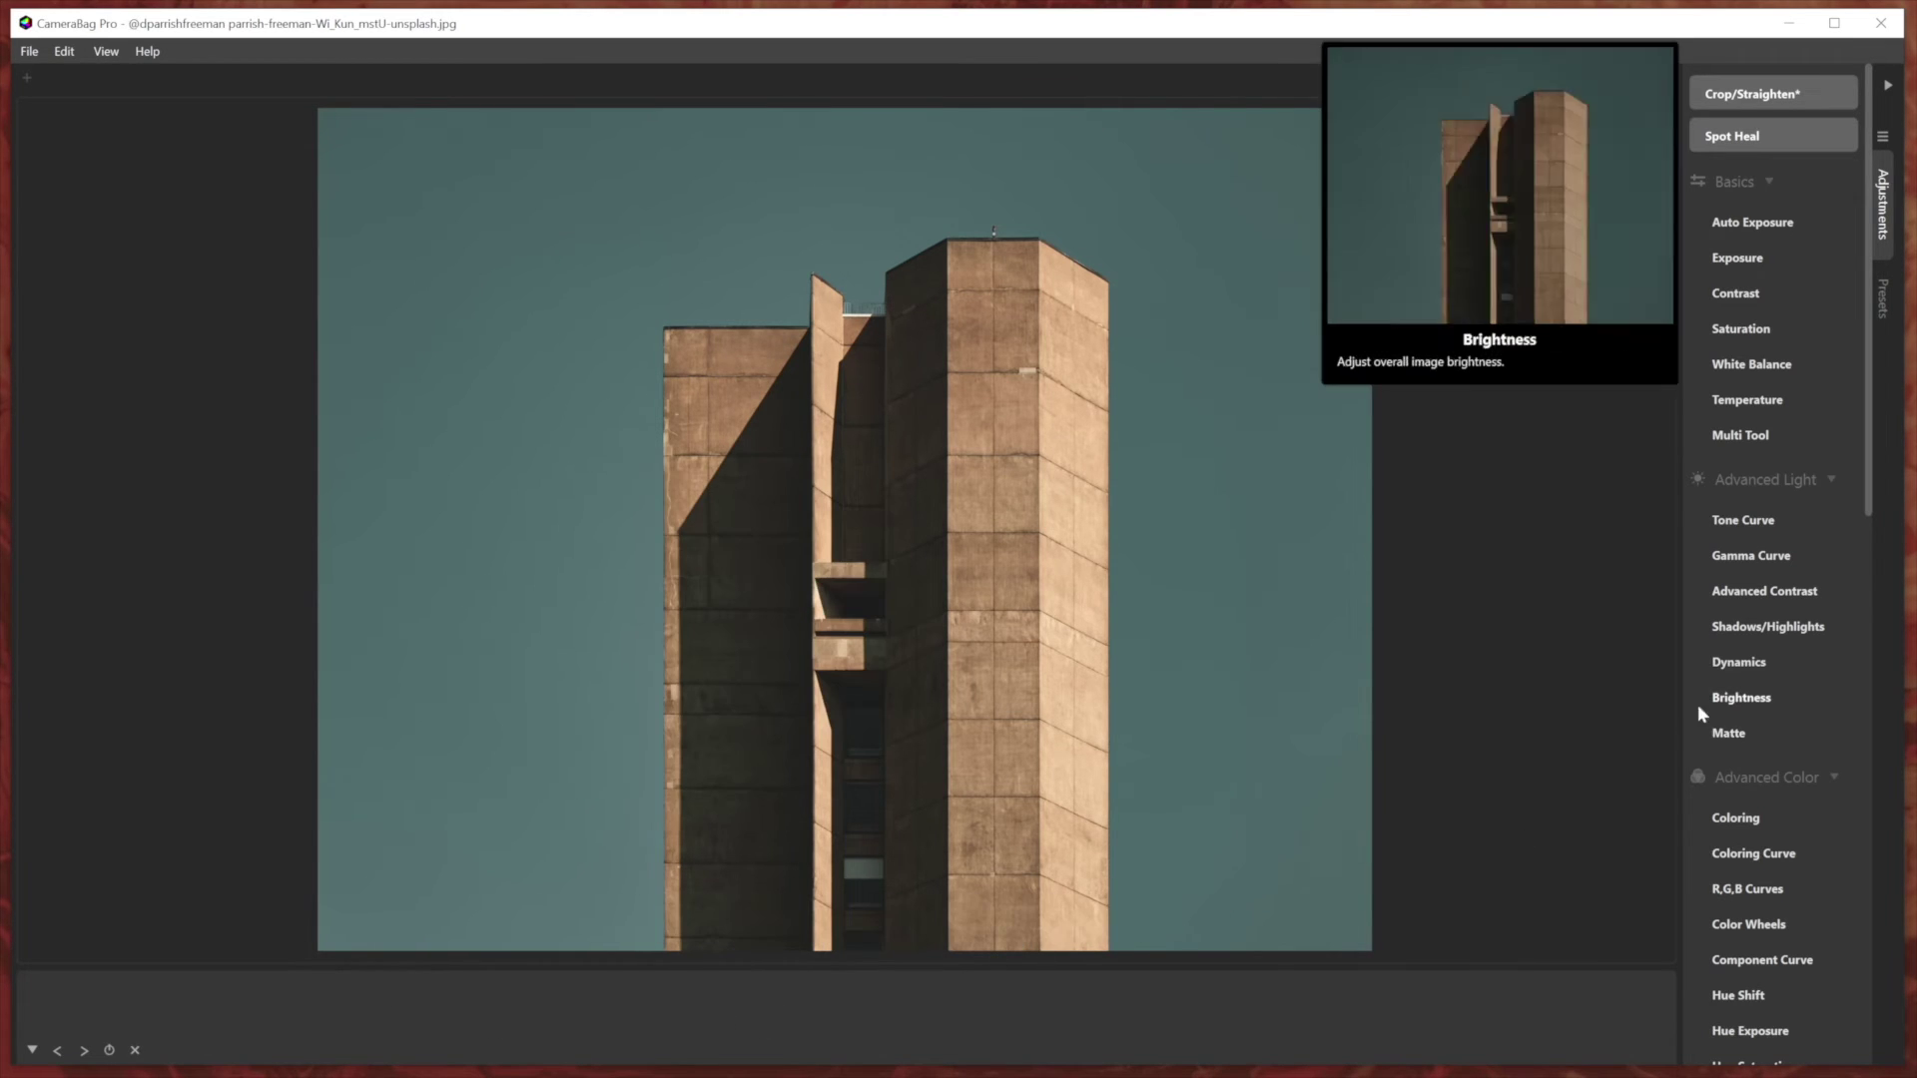
Add an HSV Mask to the chain with a red mask preview.
scroll(1757, 657, "down", 5)
scroll(1763, 650, "down", 12)
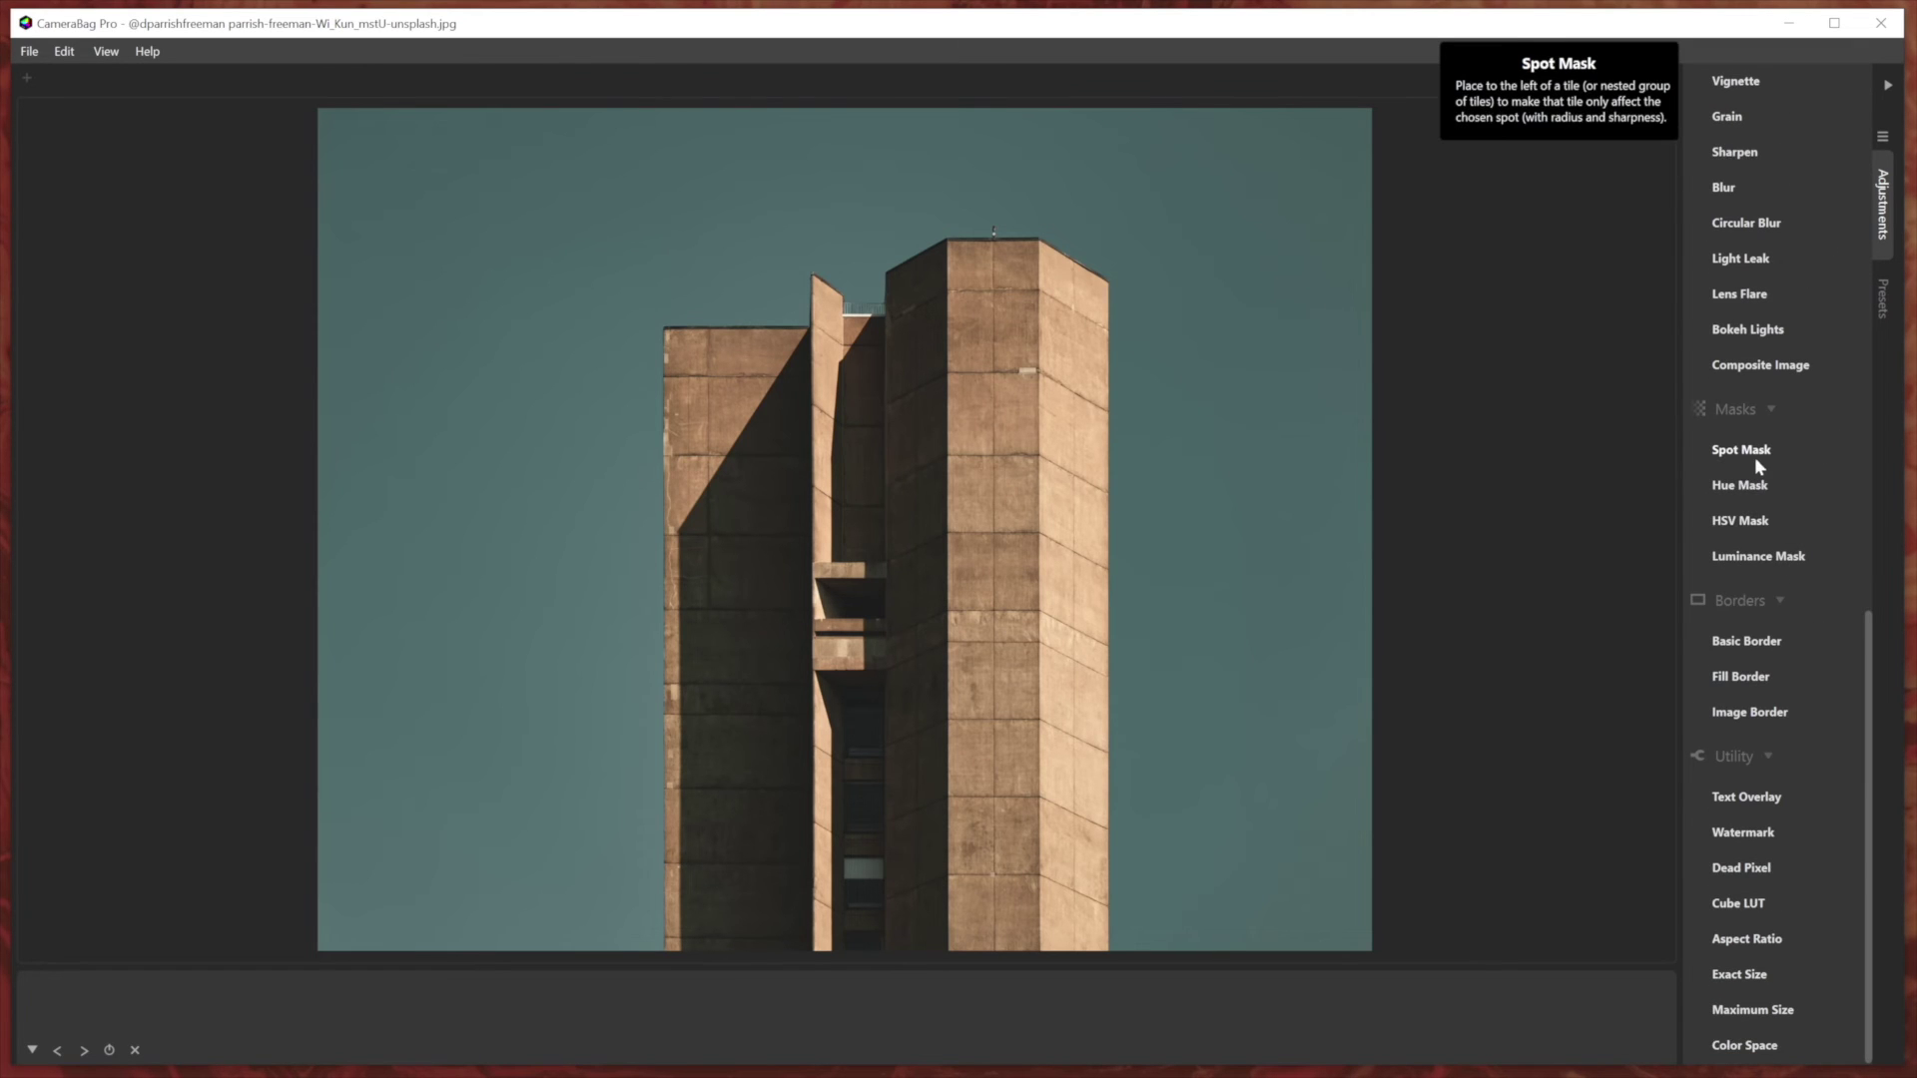
left_click(1757, 520)
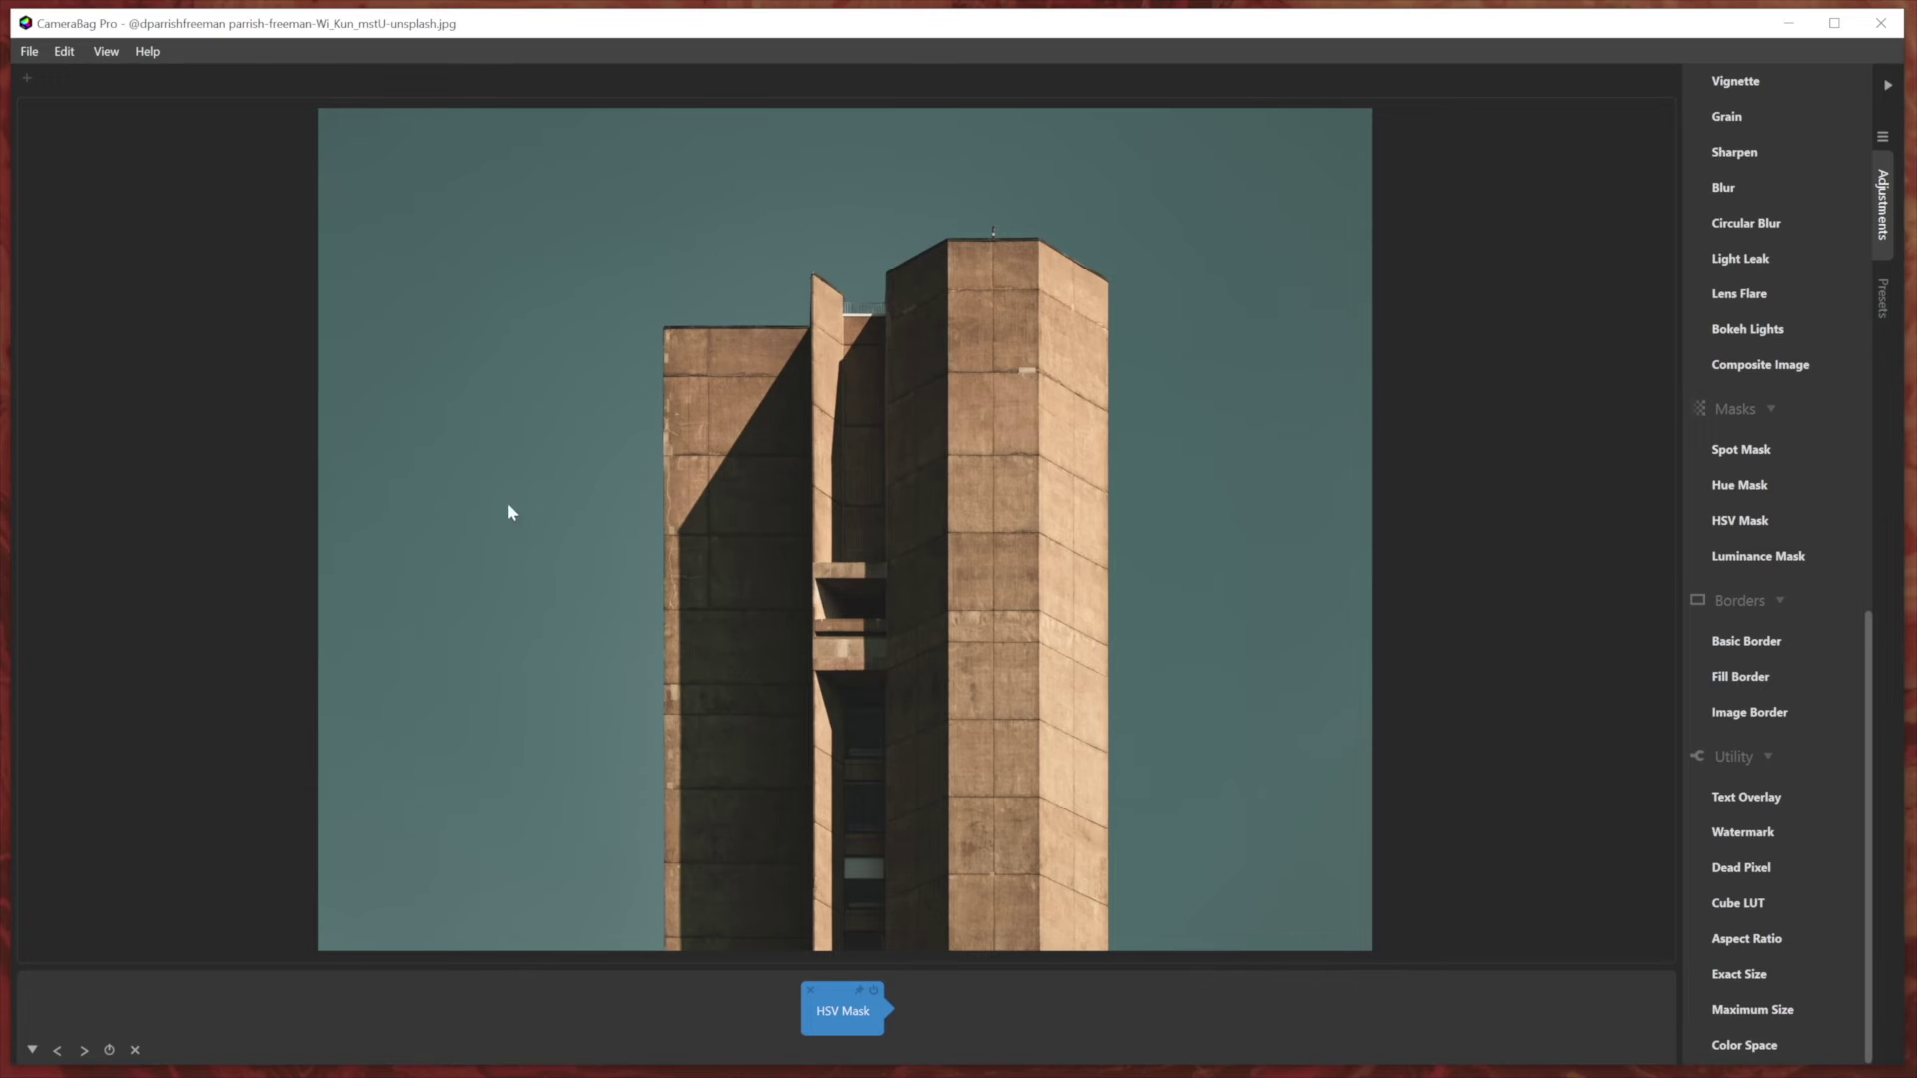
mouse_move(1006, 1010)
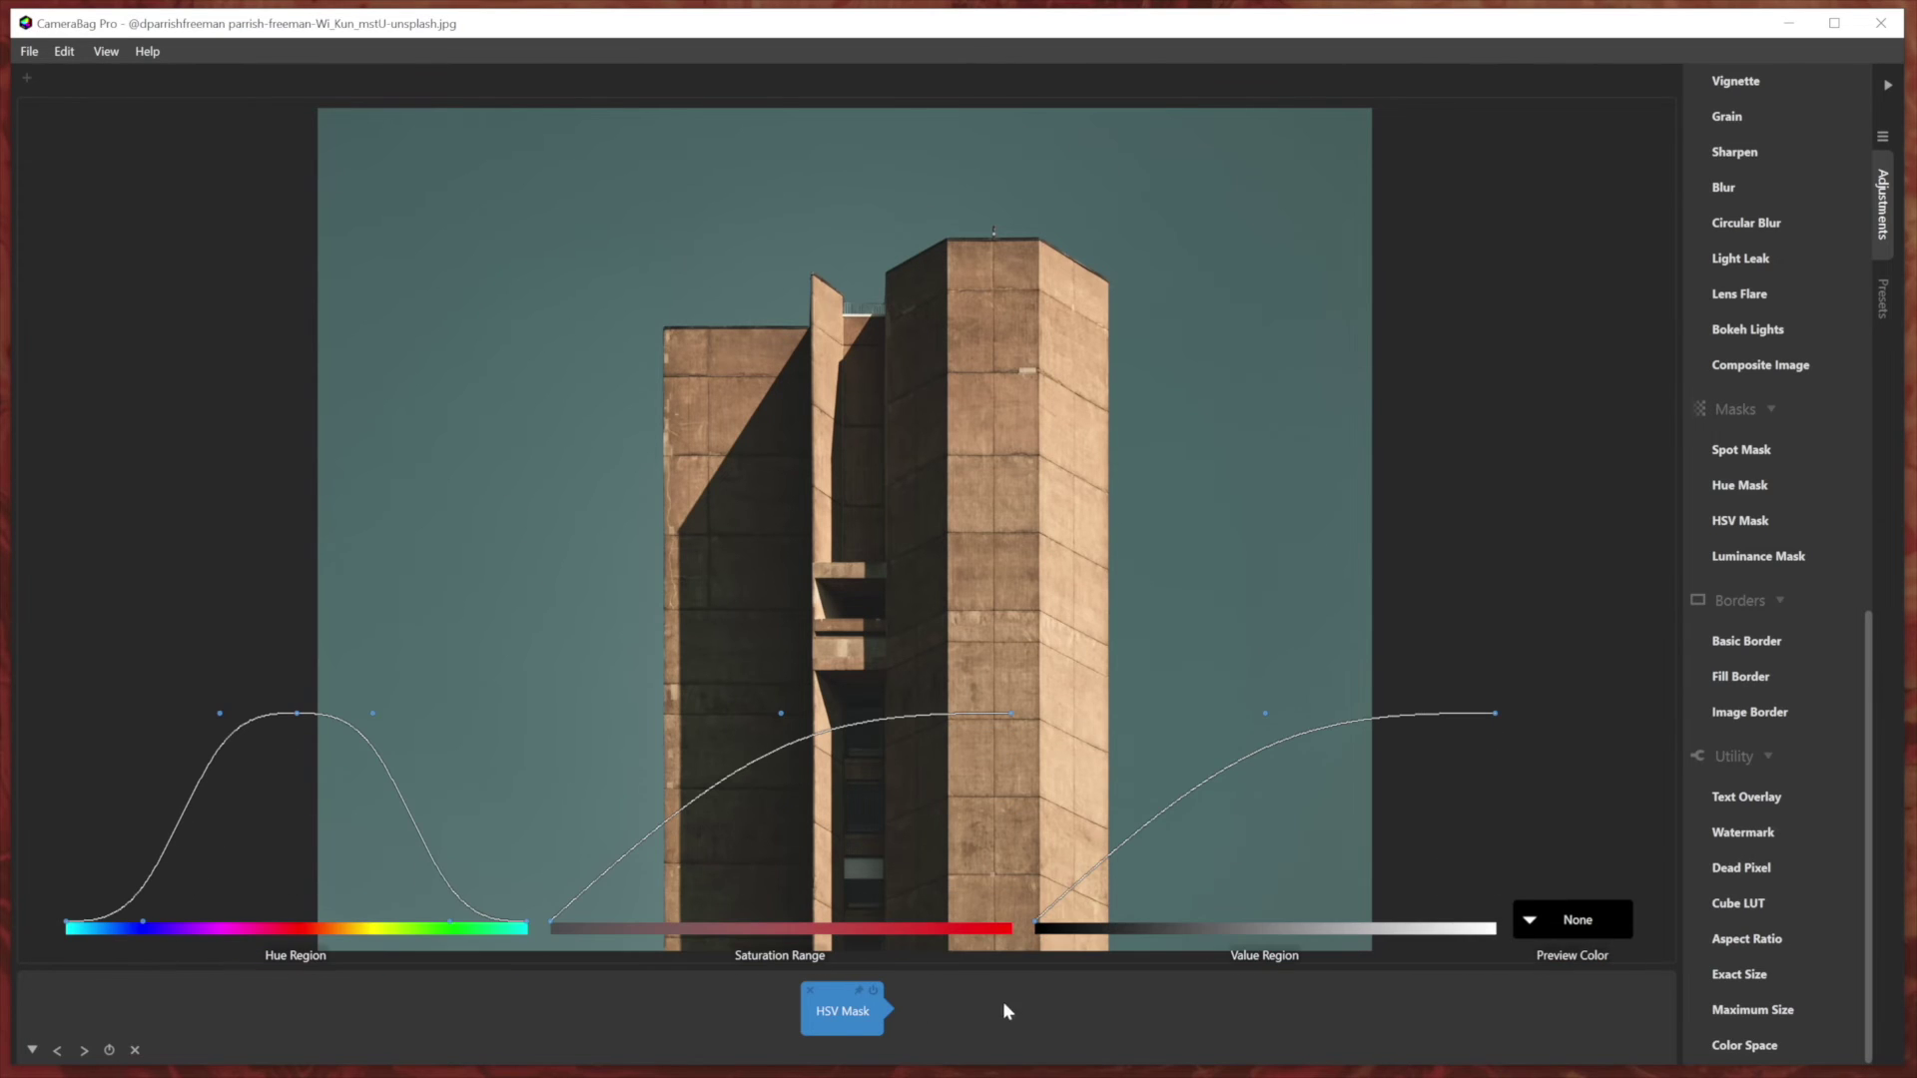
left_click(1570, 926)
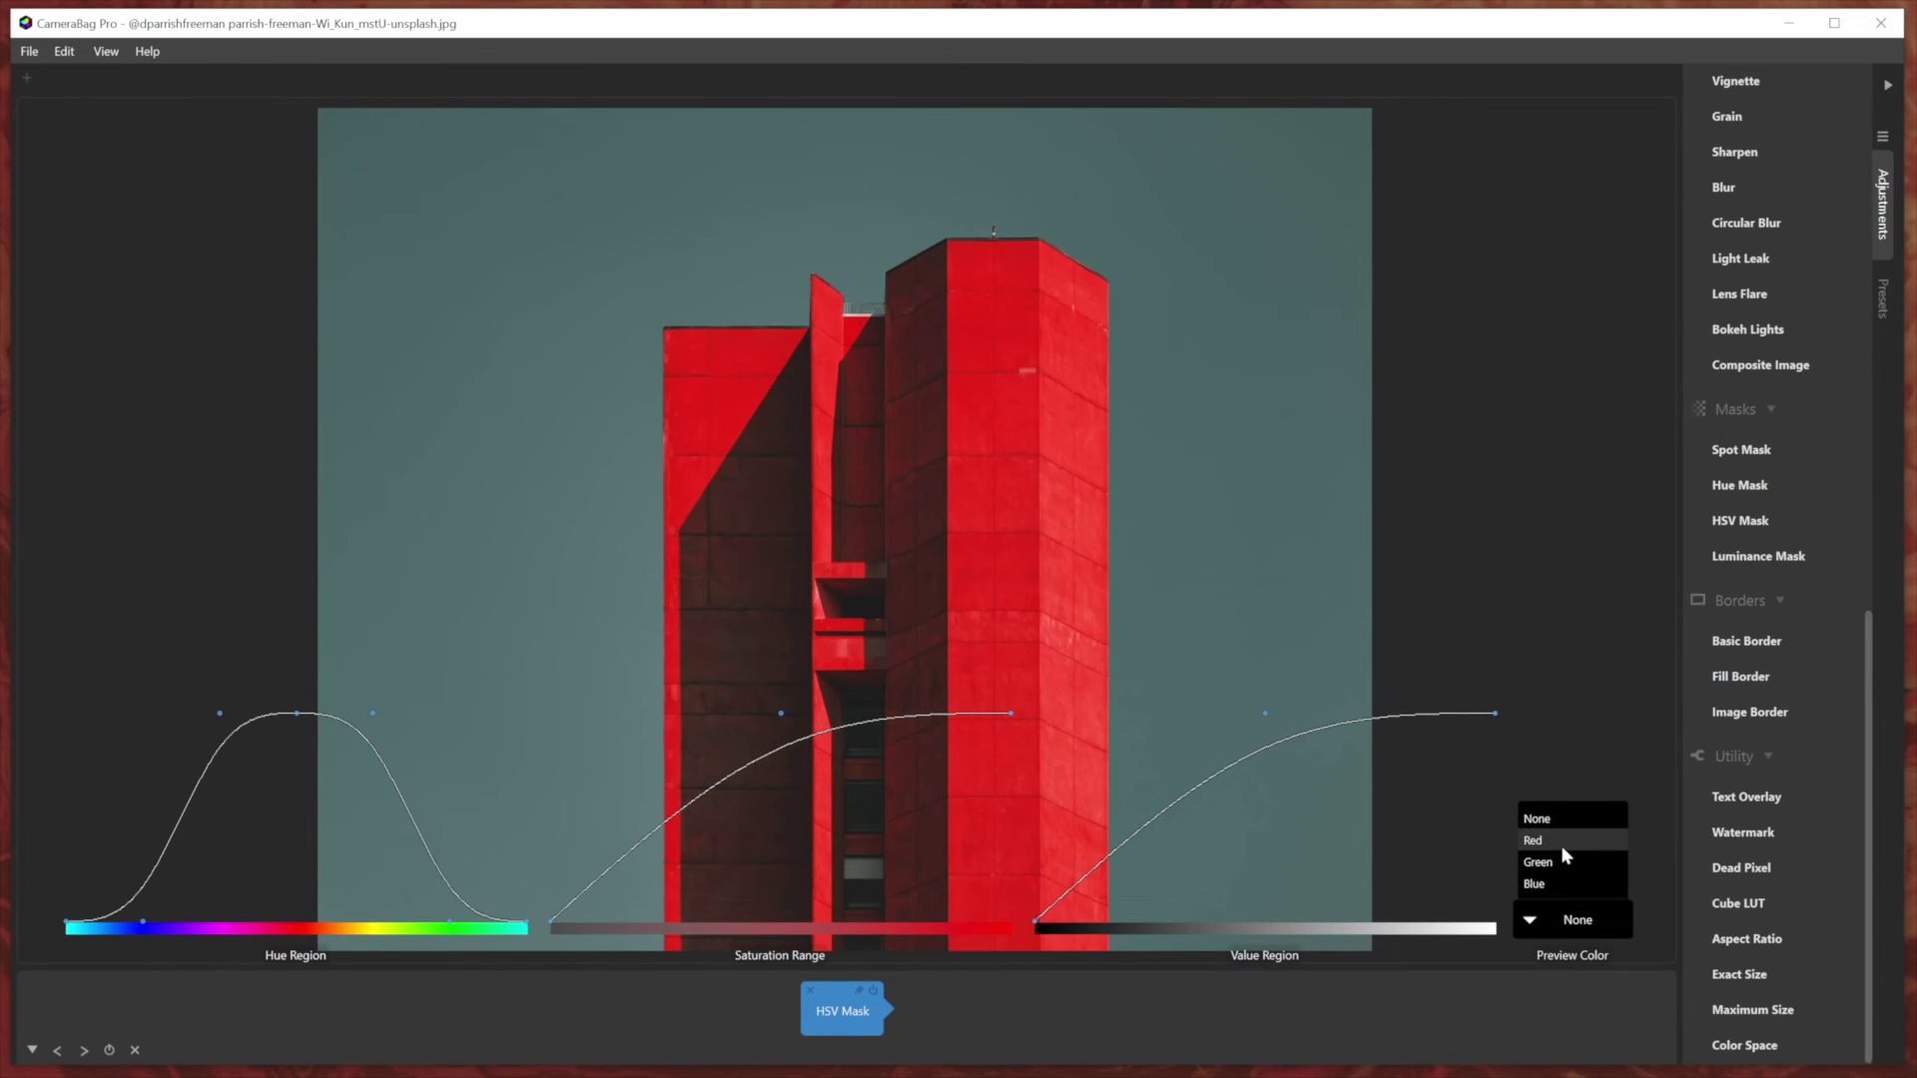
left_click(1560, 841)
Shift the Hue Region onto the teal sky and widen the hue and saturation ranges.
mouse_move(839, 1010)
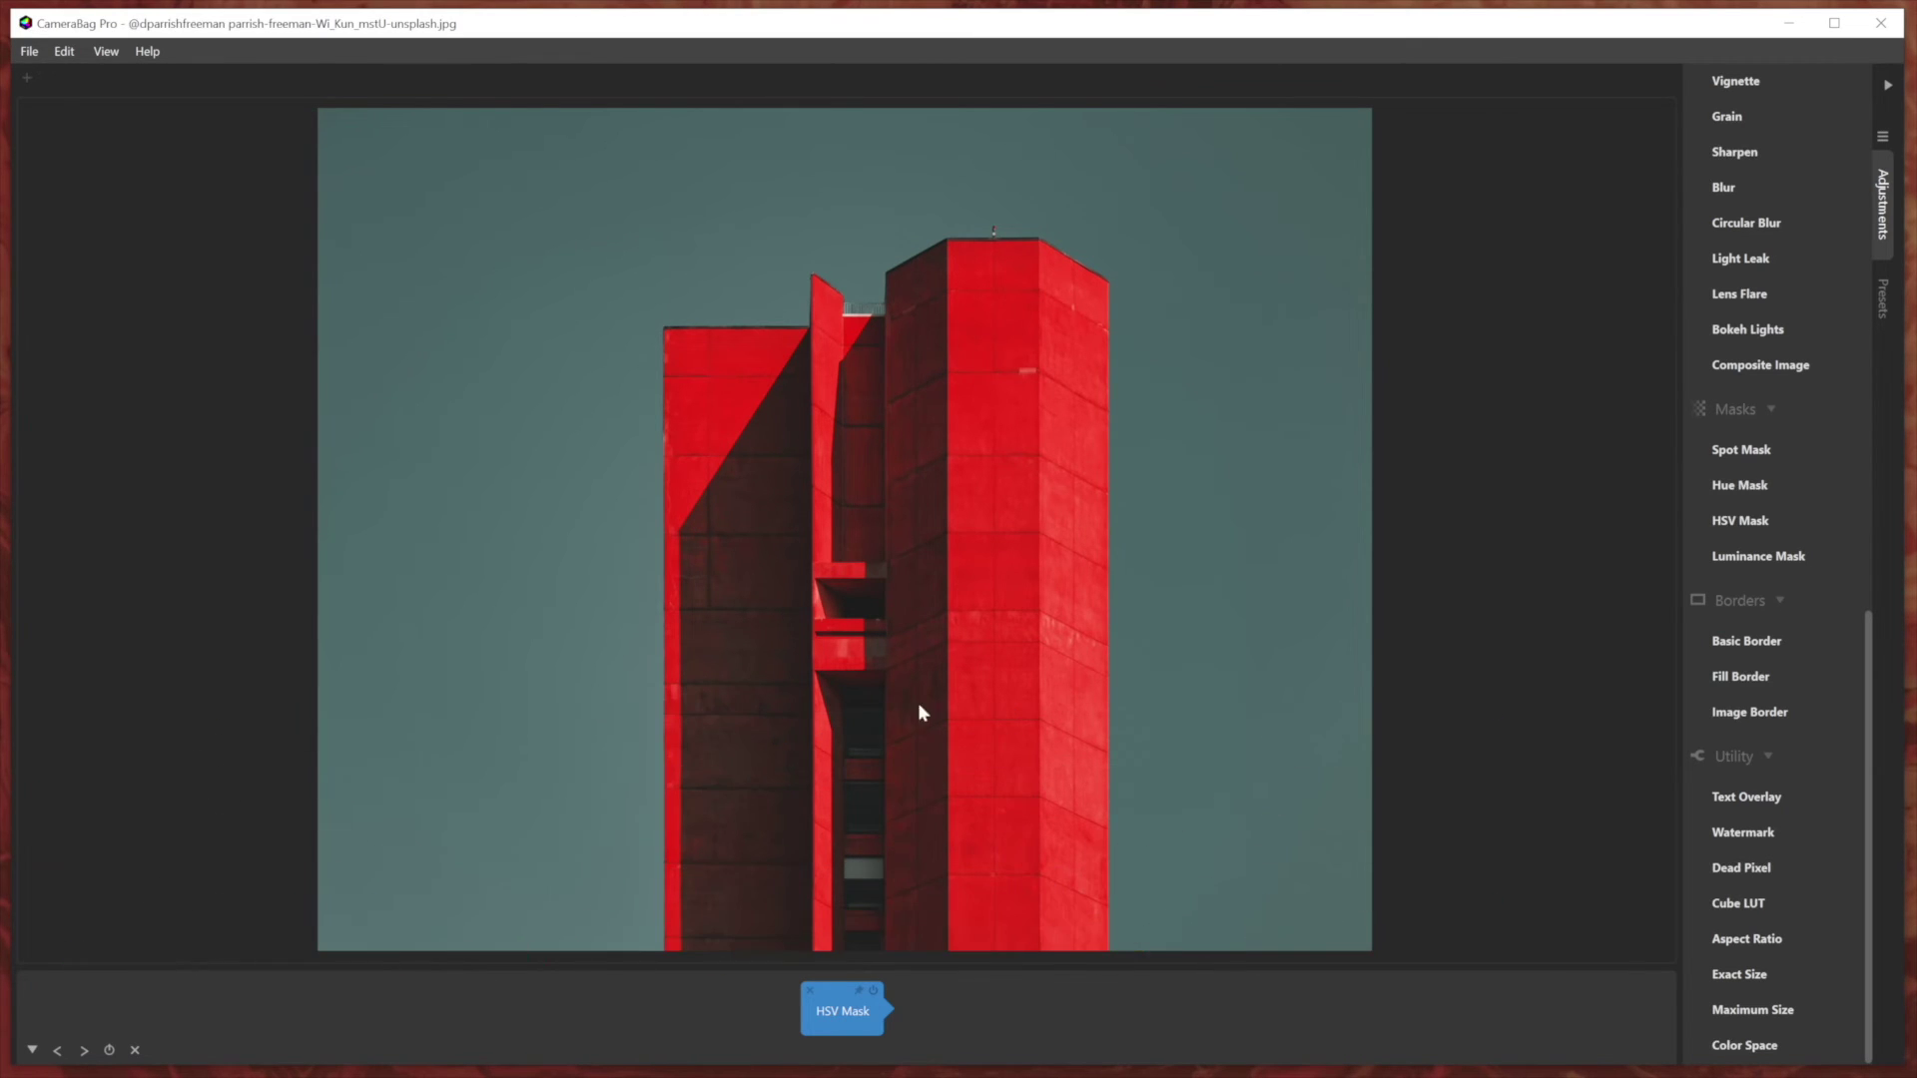
mouse_move(447, 878)
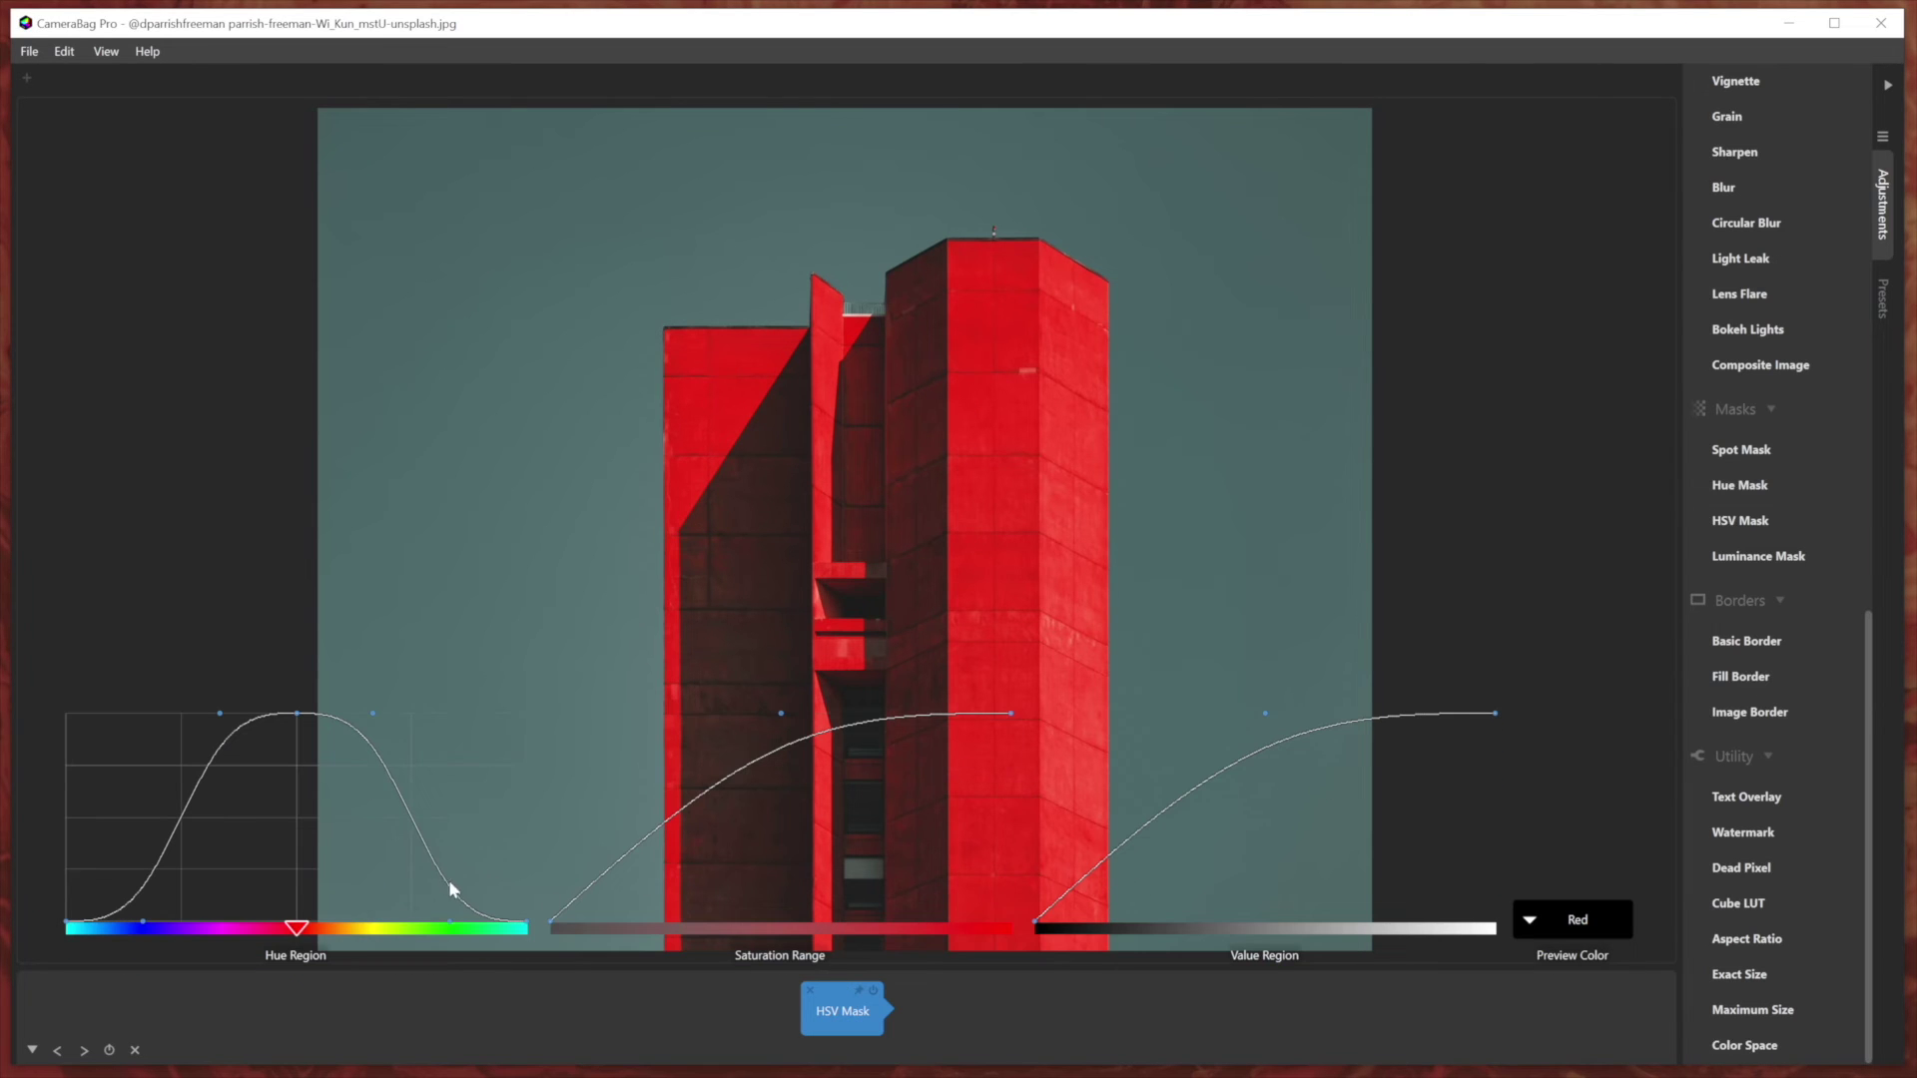
left_click_drag(296, 928, 16, 956)
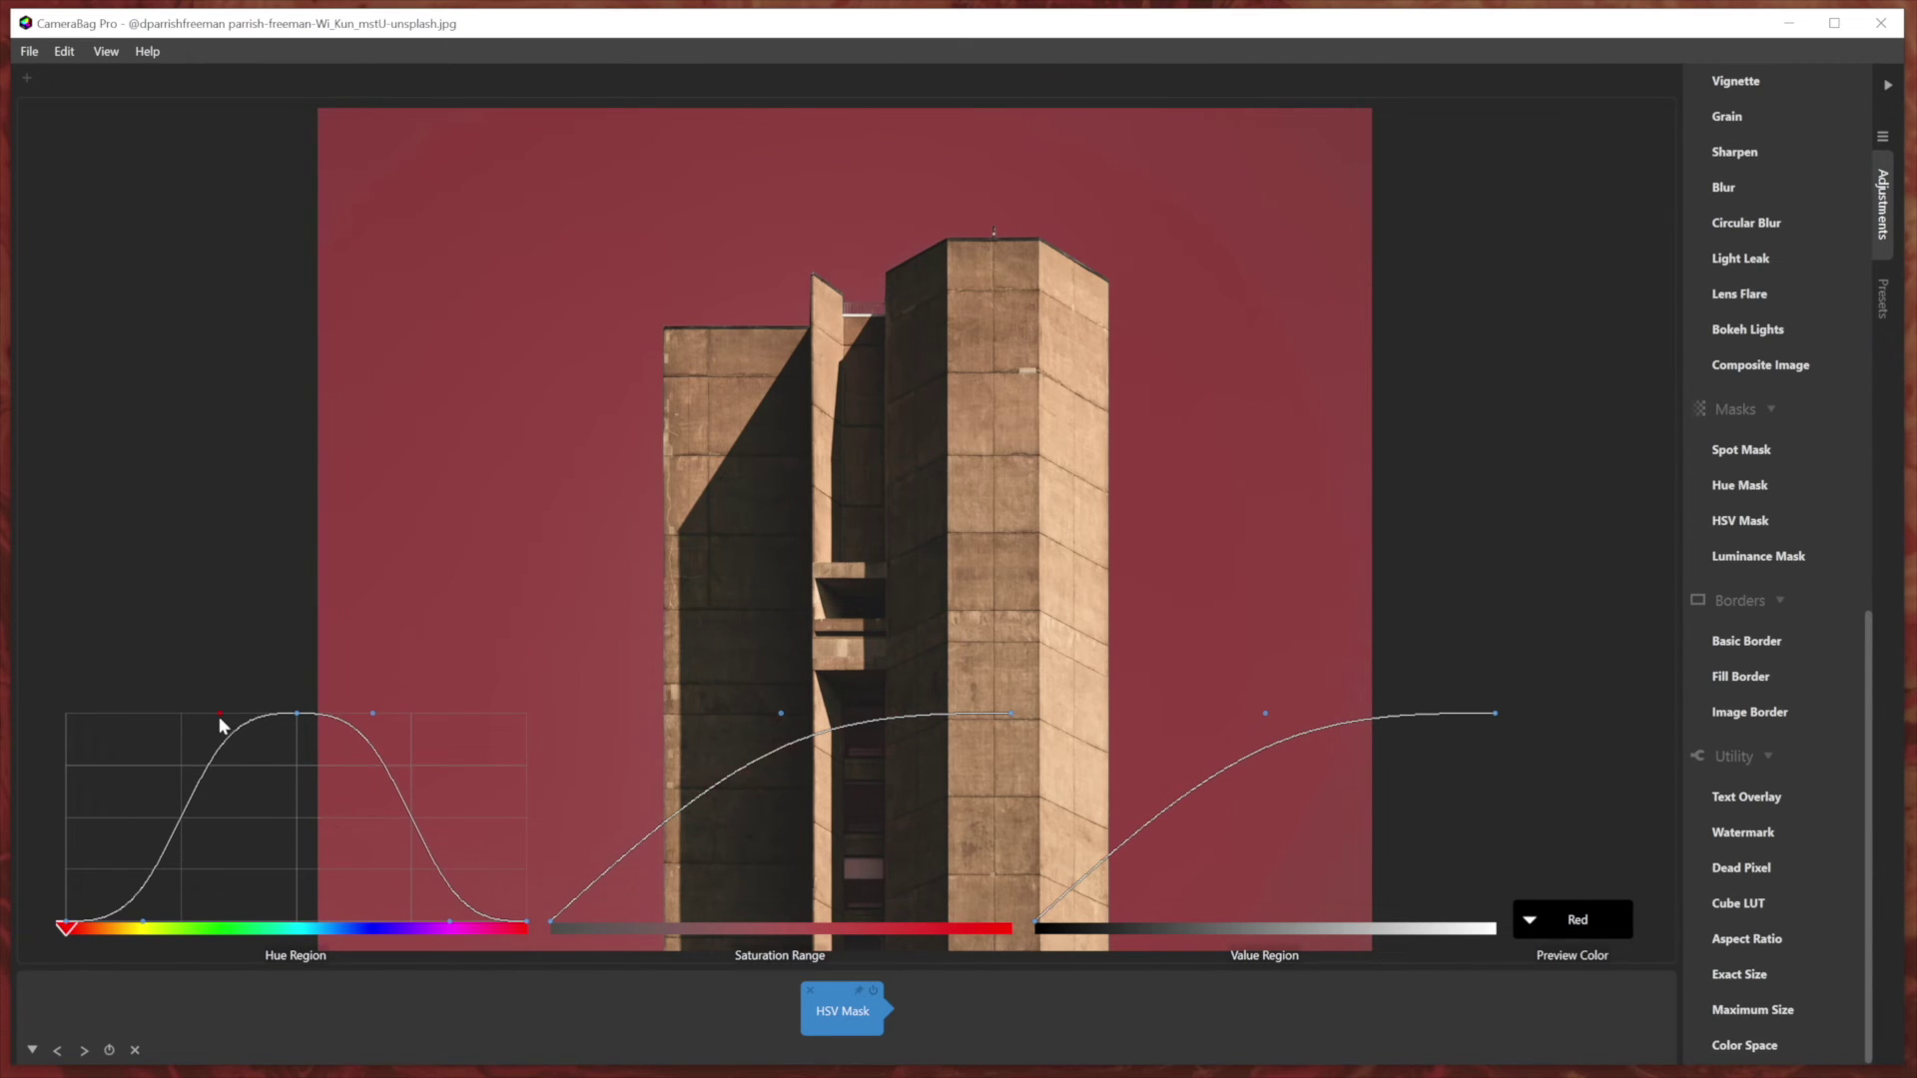
mouse_move(221, 719)
left_mouse_down()
mouse_move(149, 716)
mouse_move(193, 713)
left_mouse_up()
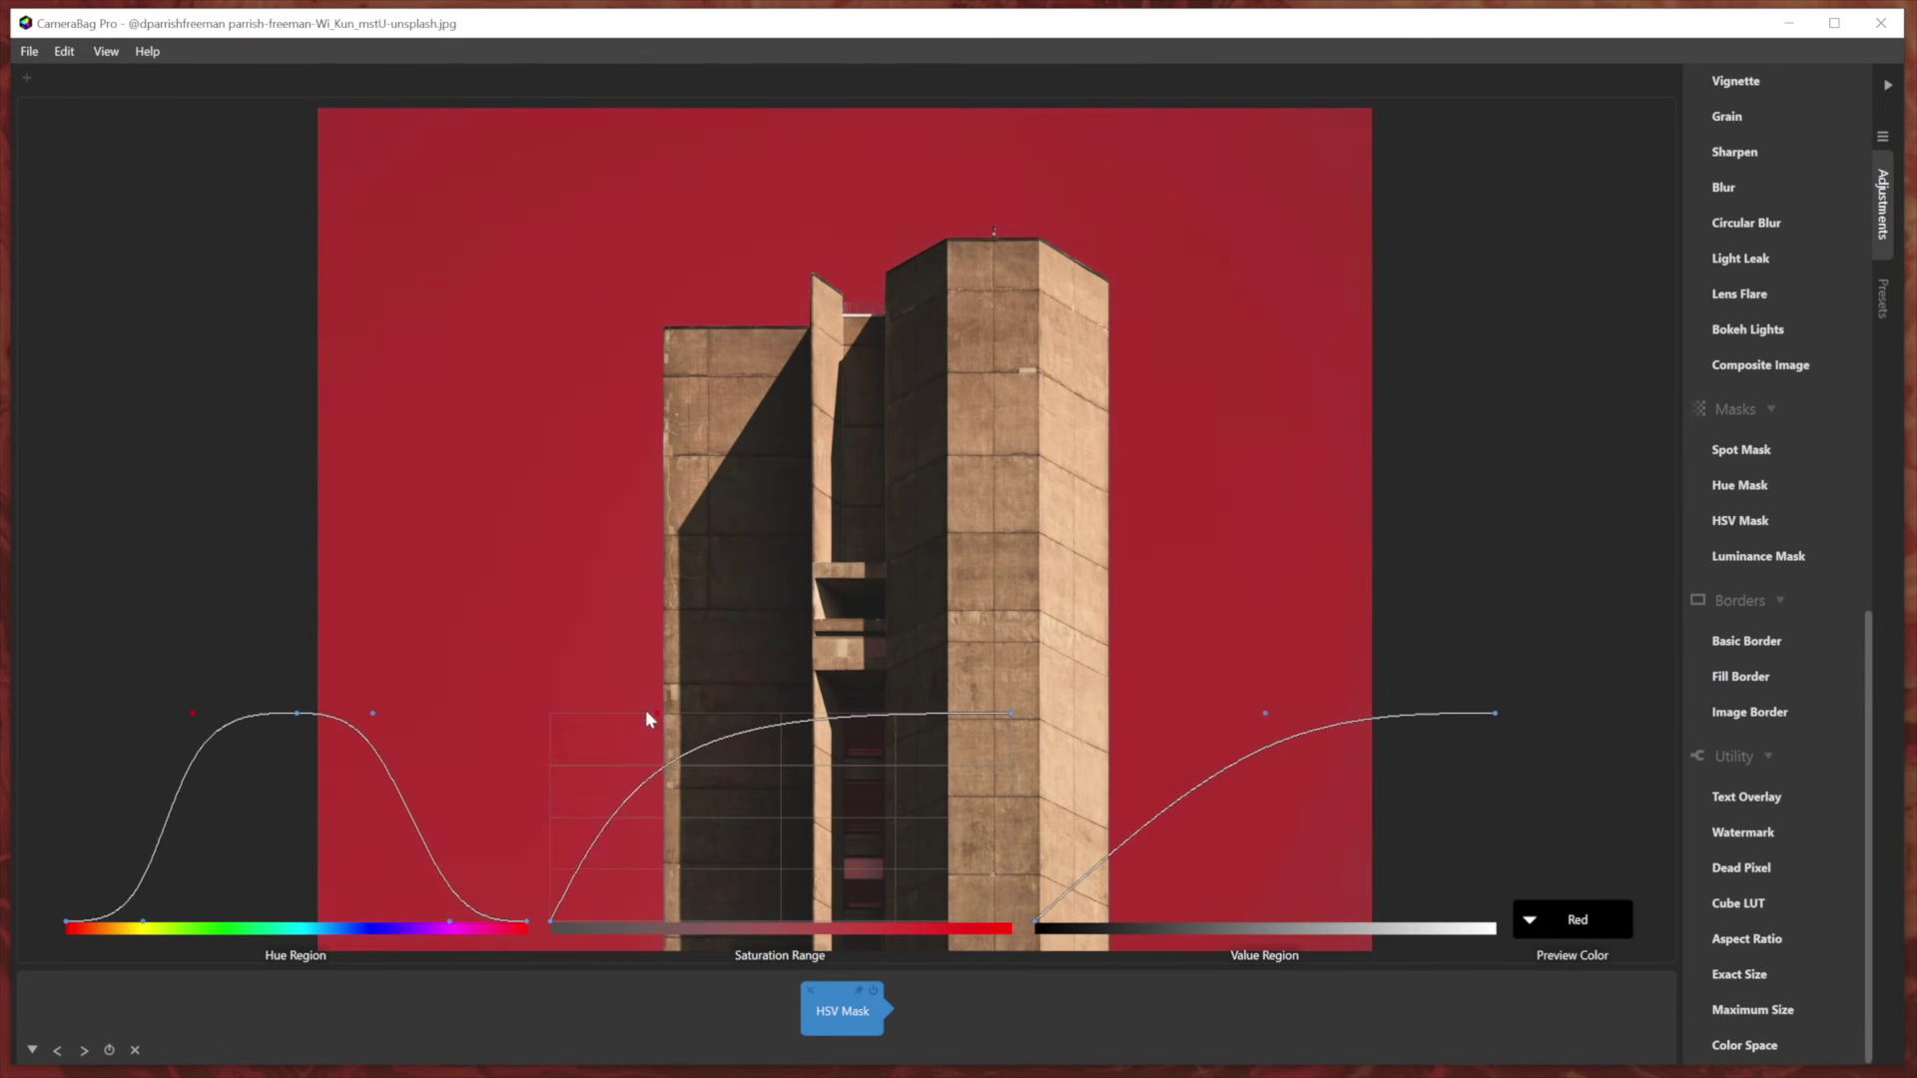
mouse_move(647, 712)
left_mouse_down()
mouse_move(616, 709)
mouse_move(698, 702)
mouse_move(610, 705)
left_mouse_up()
mouse_move(1045, 1061)
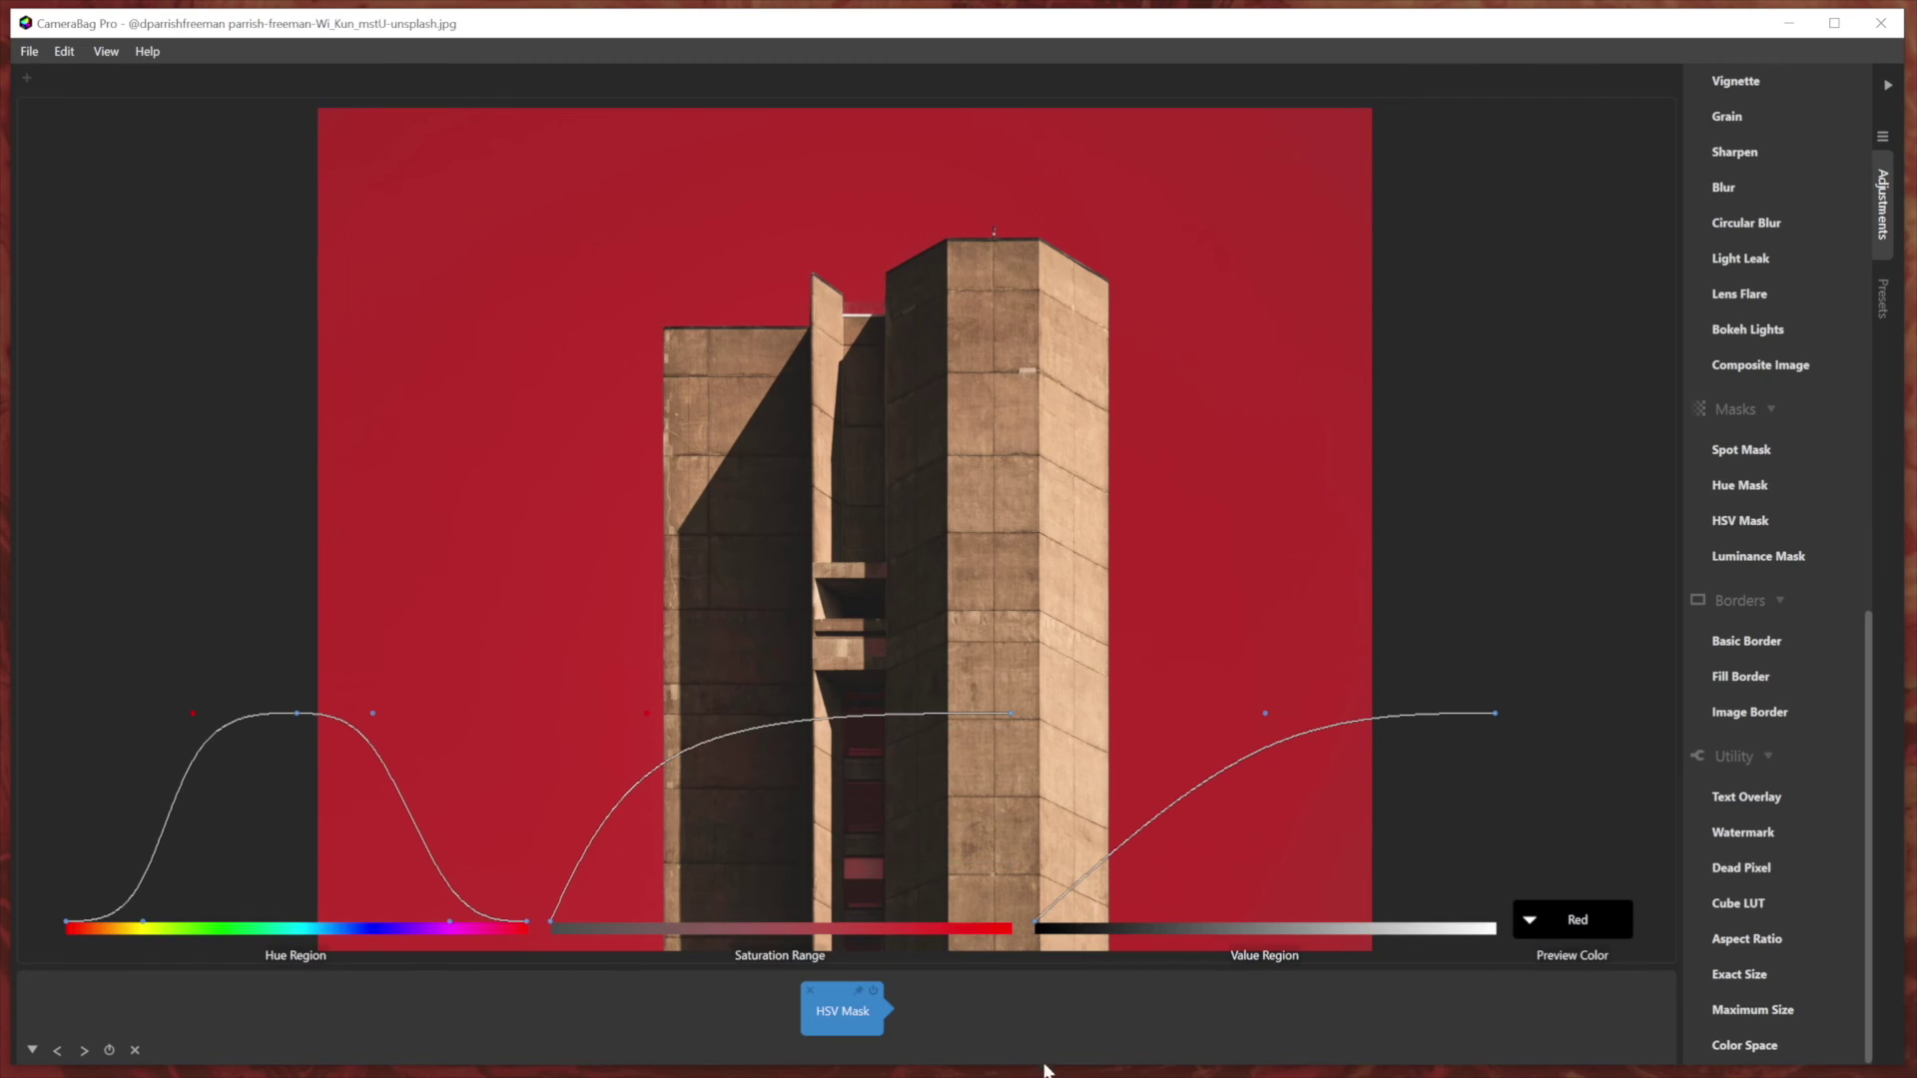
left_click(1568, 919)
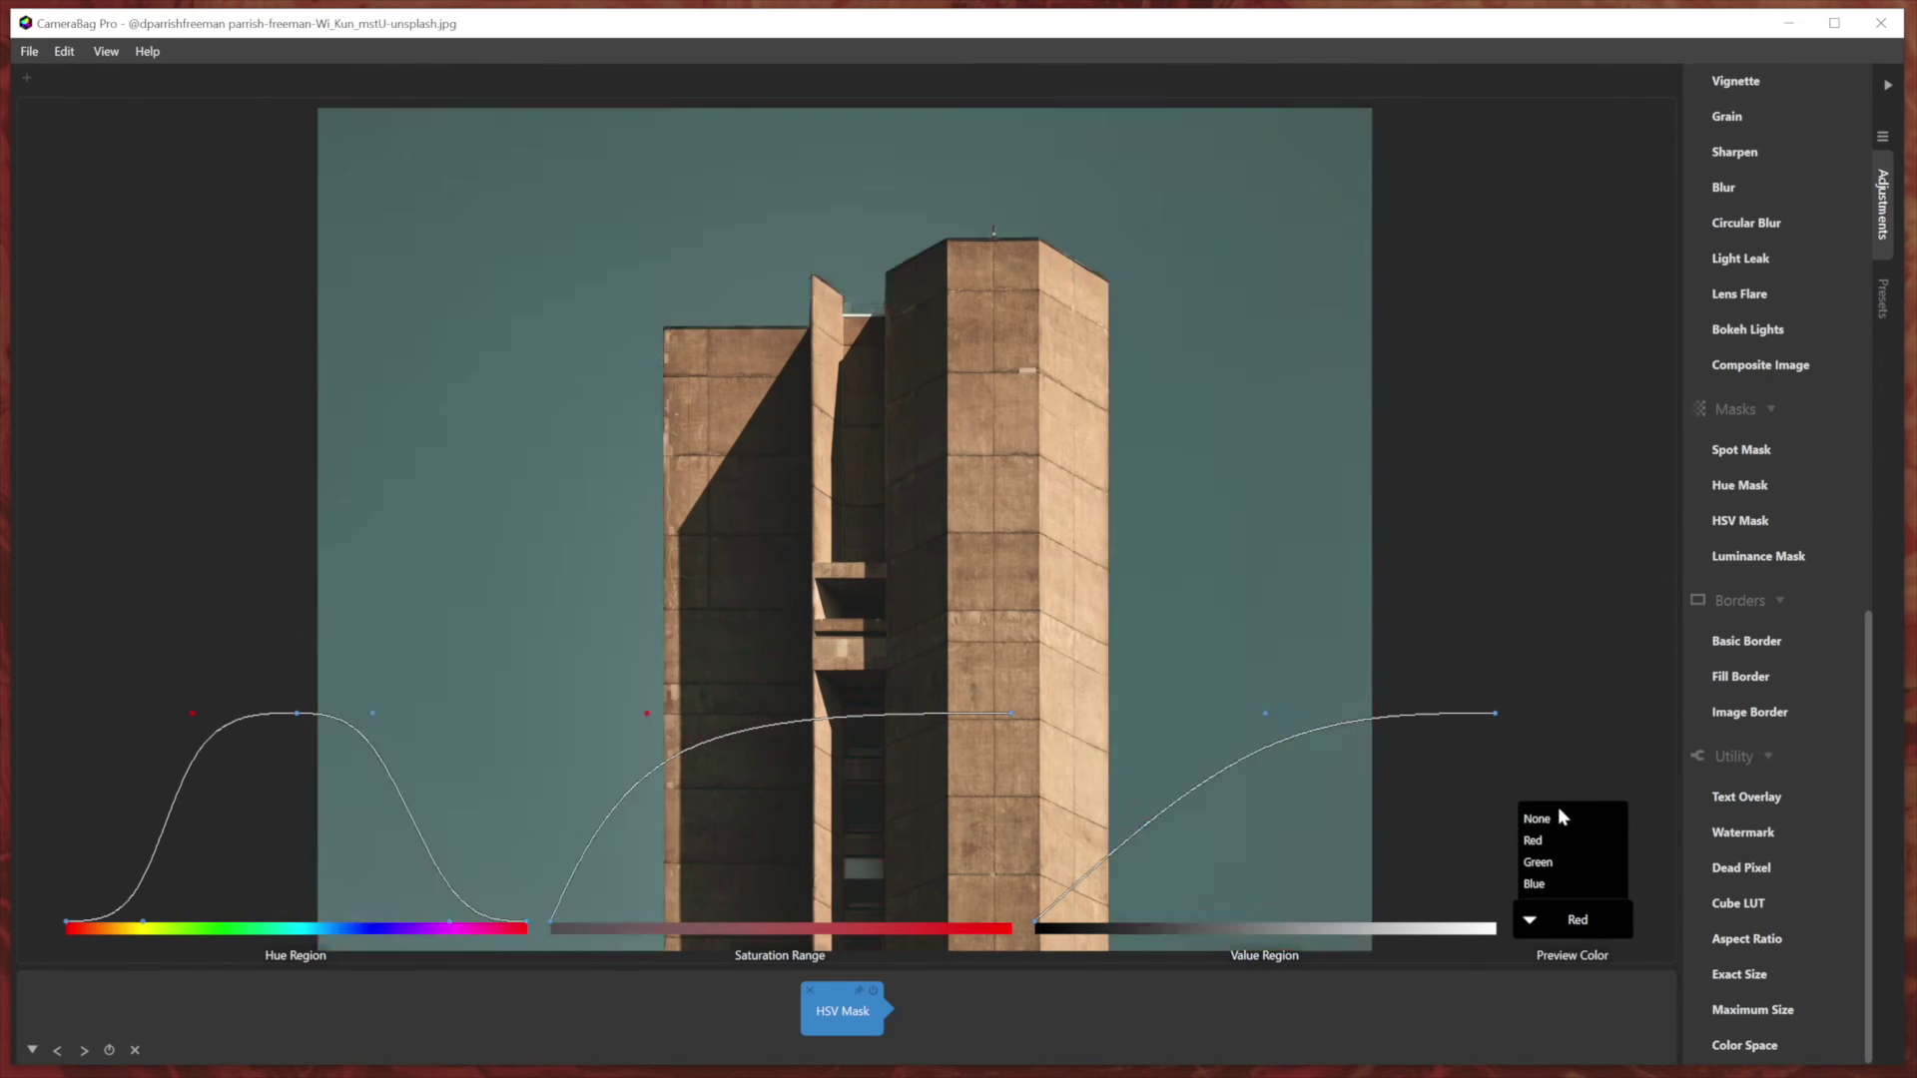
Turn off the red preview and add Exposure at about 88.48 after the HSV Mask.
left_click(1555, 819)
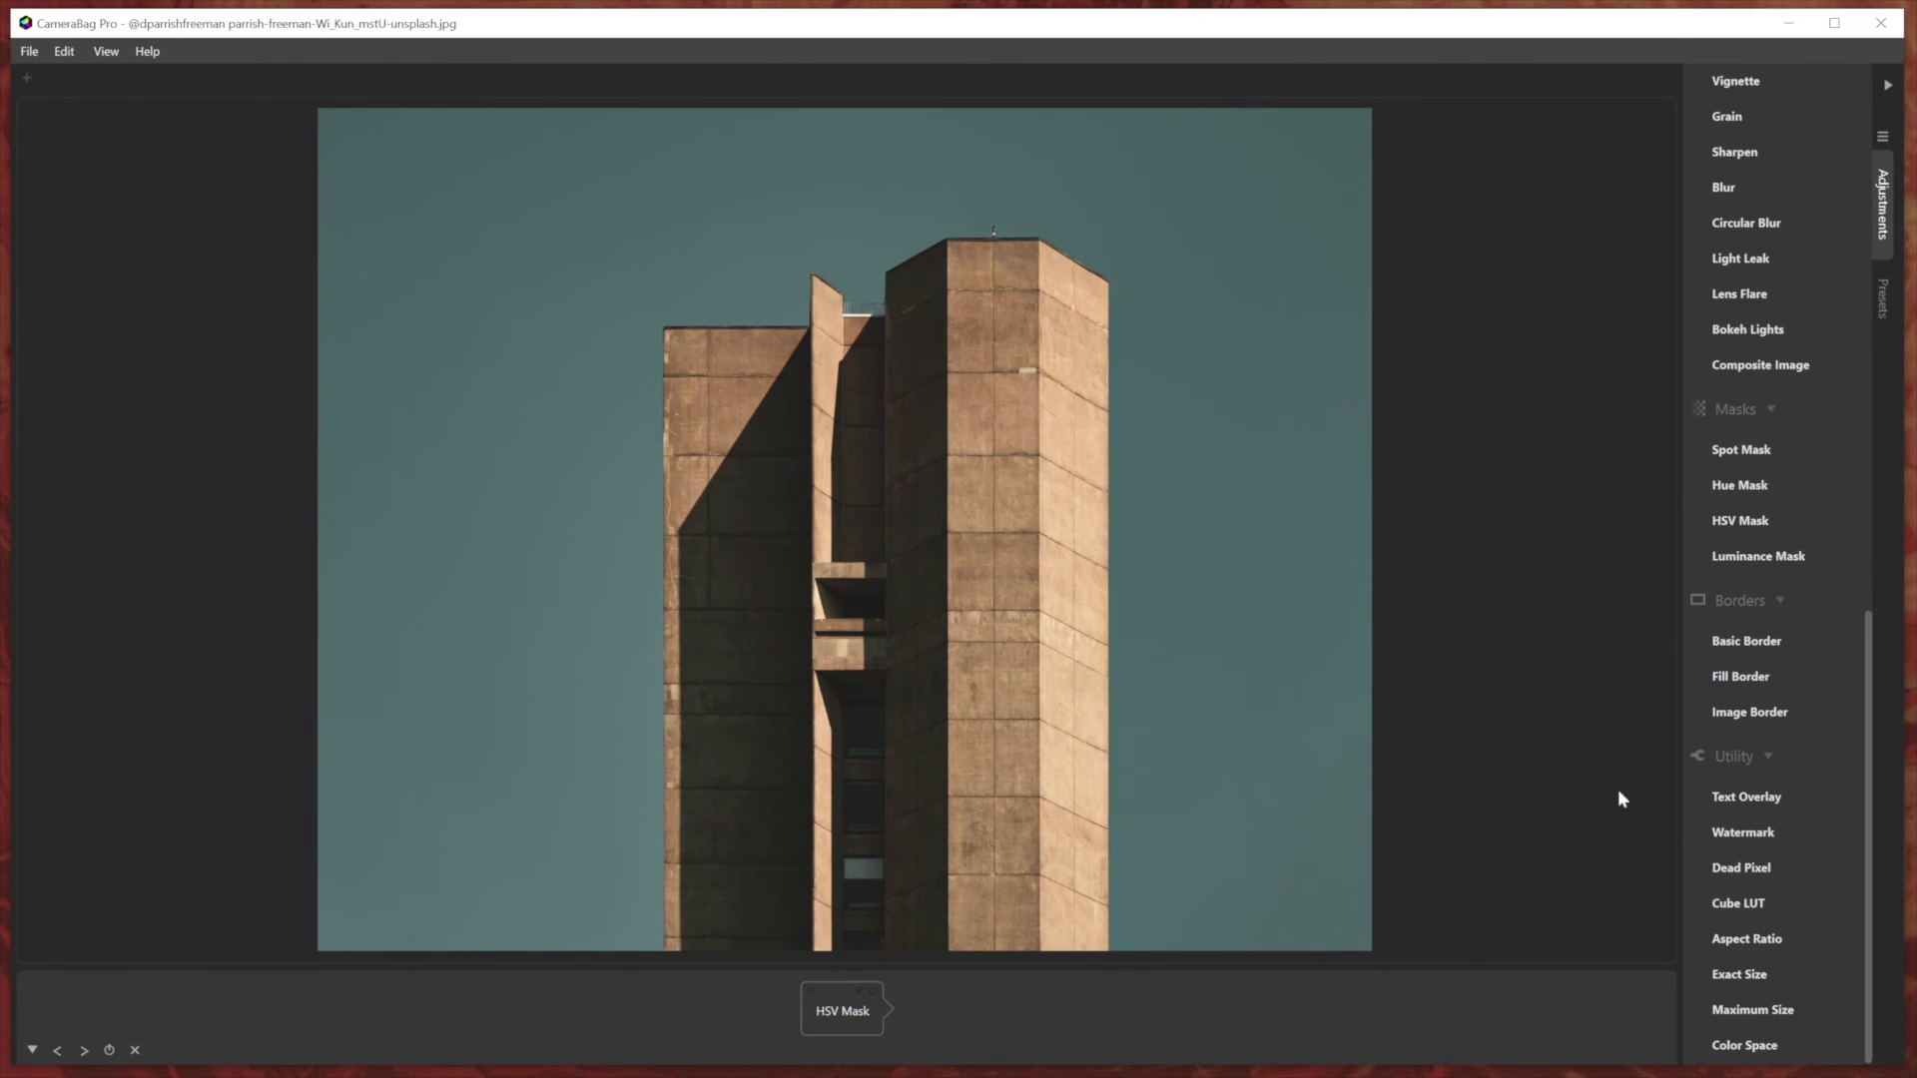
scroll(1765, 404, "up", 10)
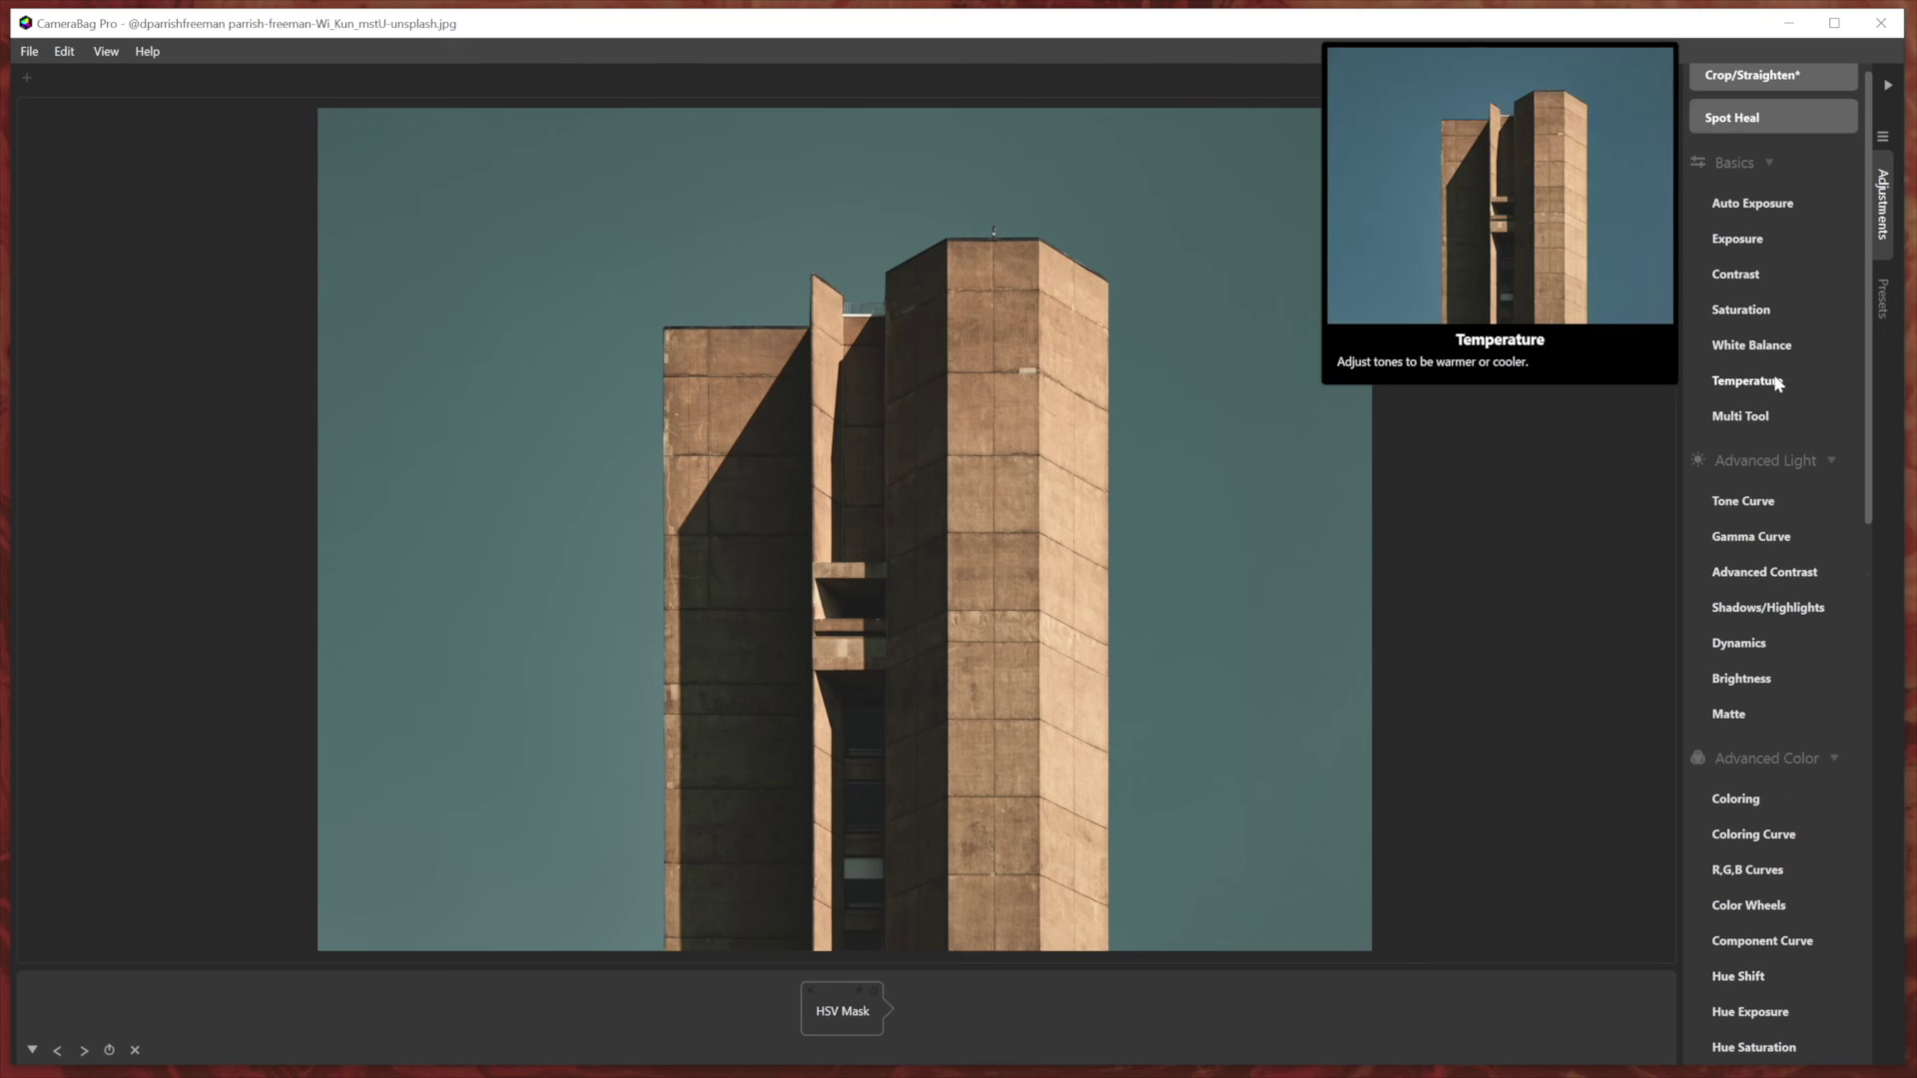
left_click(1737, 239)
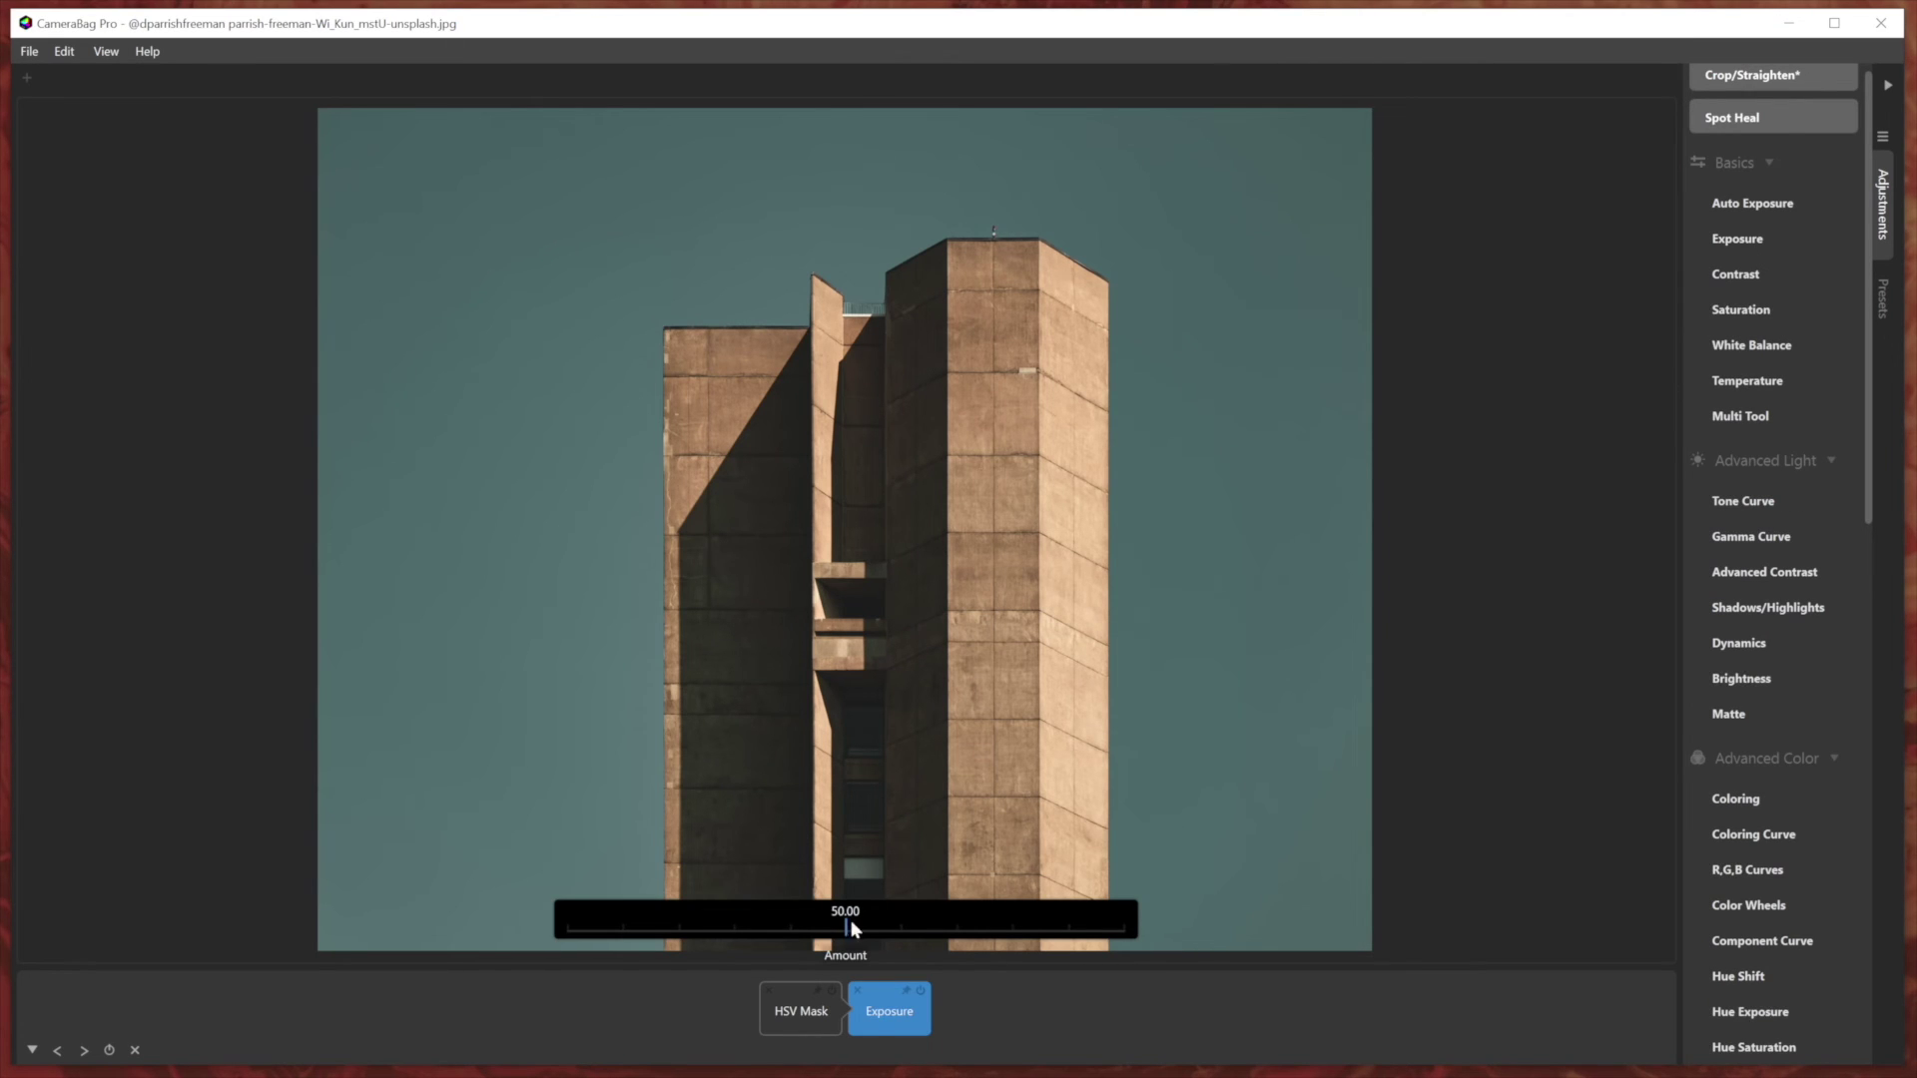
left_click_drag(824, 930, 1061, 917)
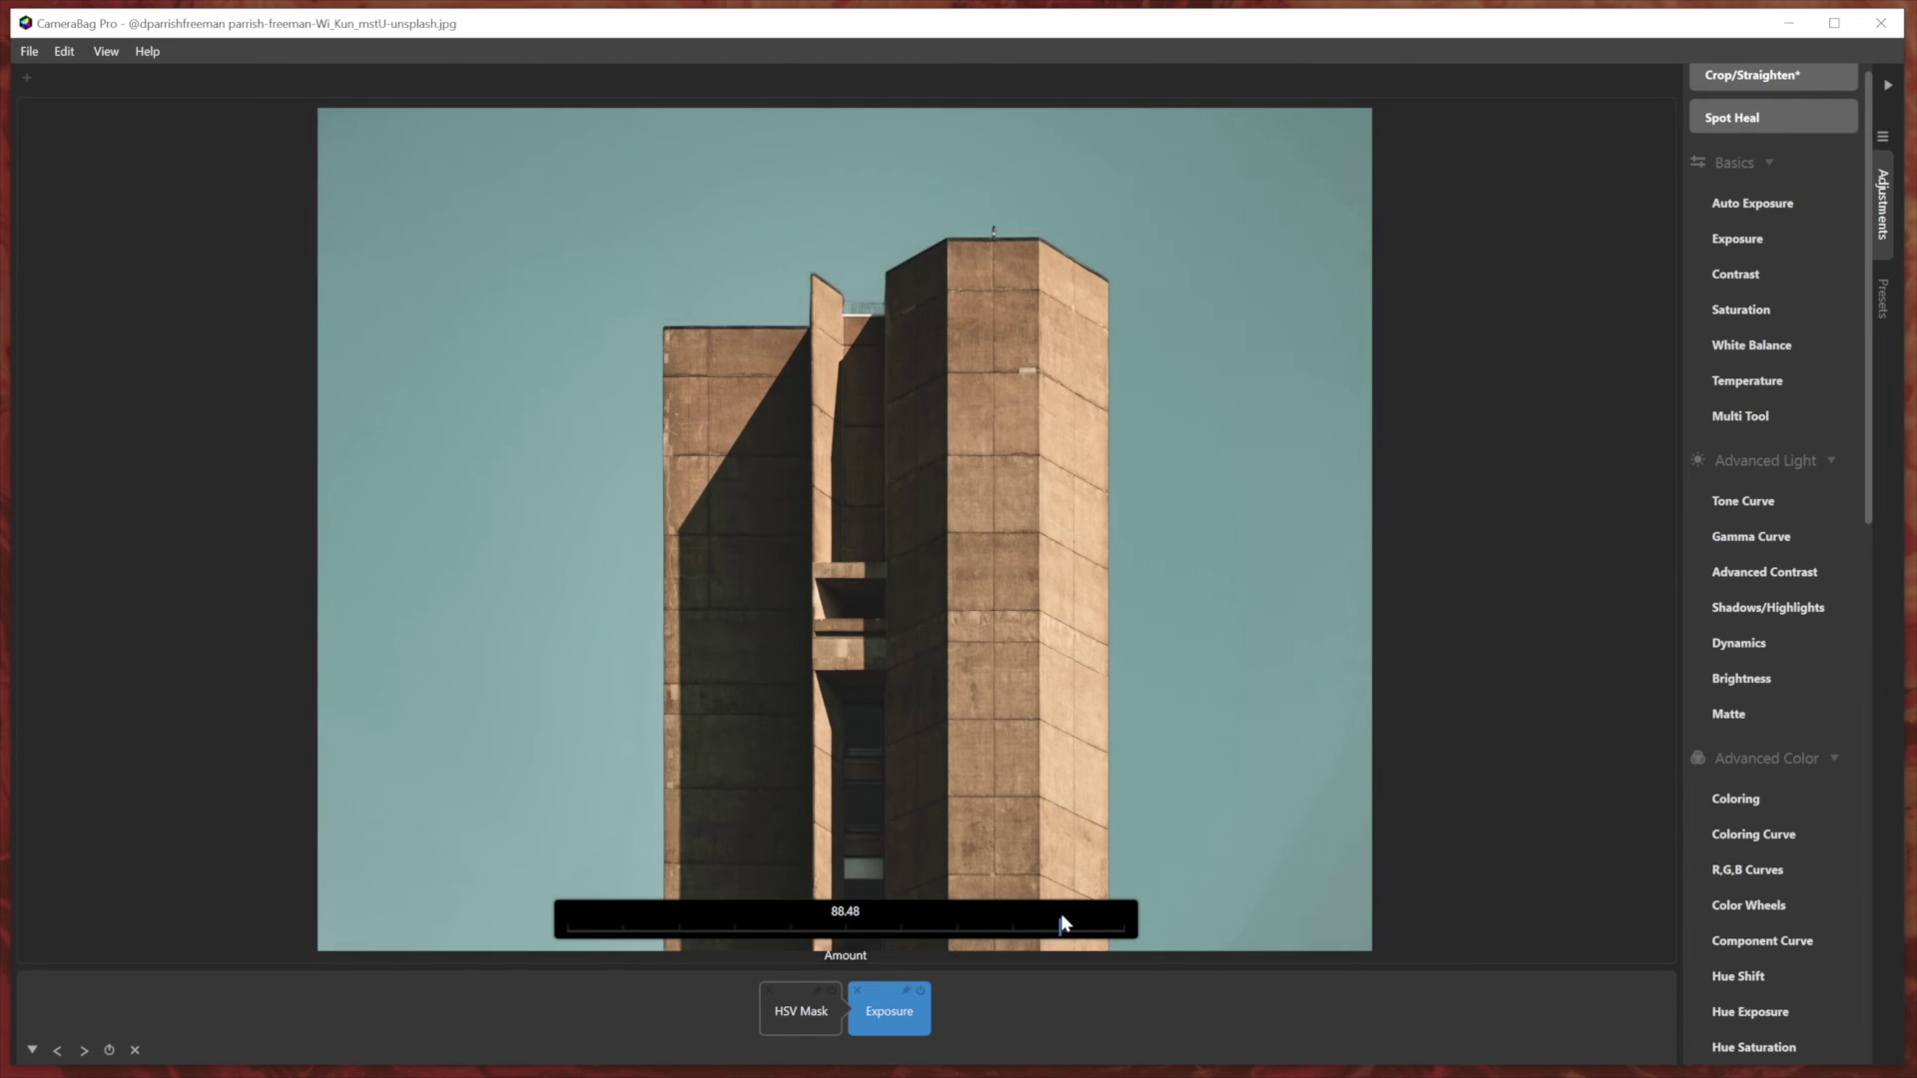
left_click(781, 1014)
left_click(1012, 1010)
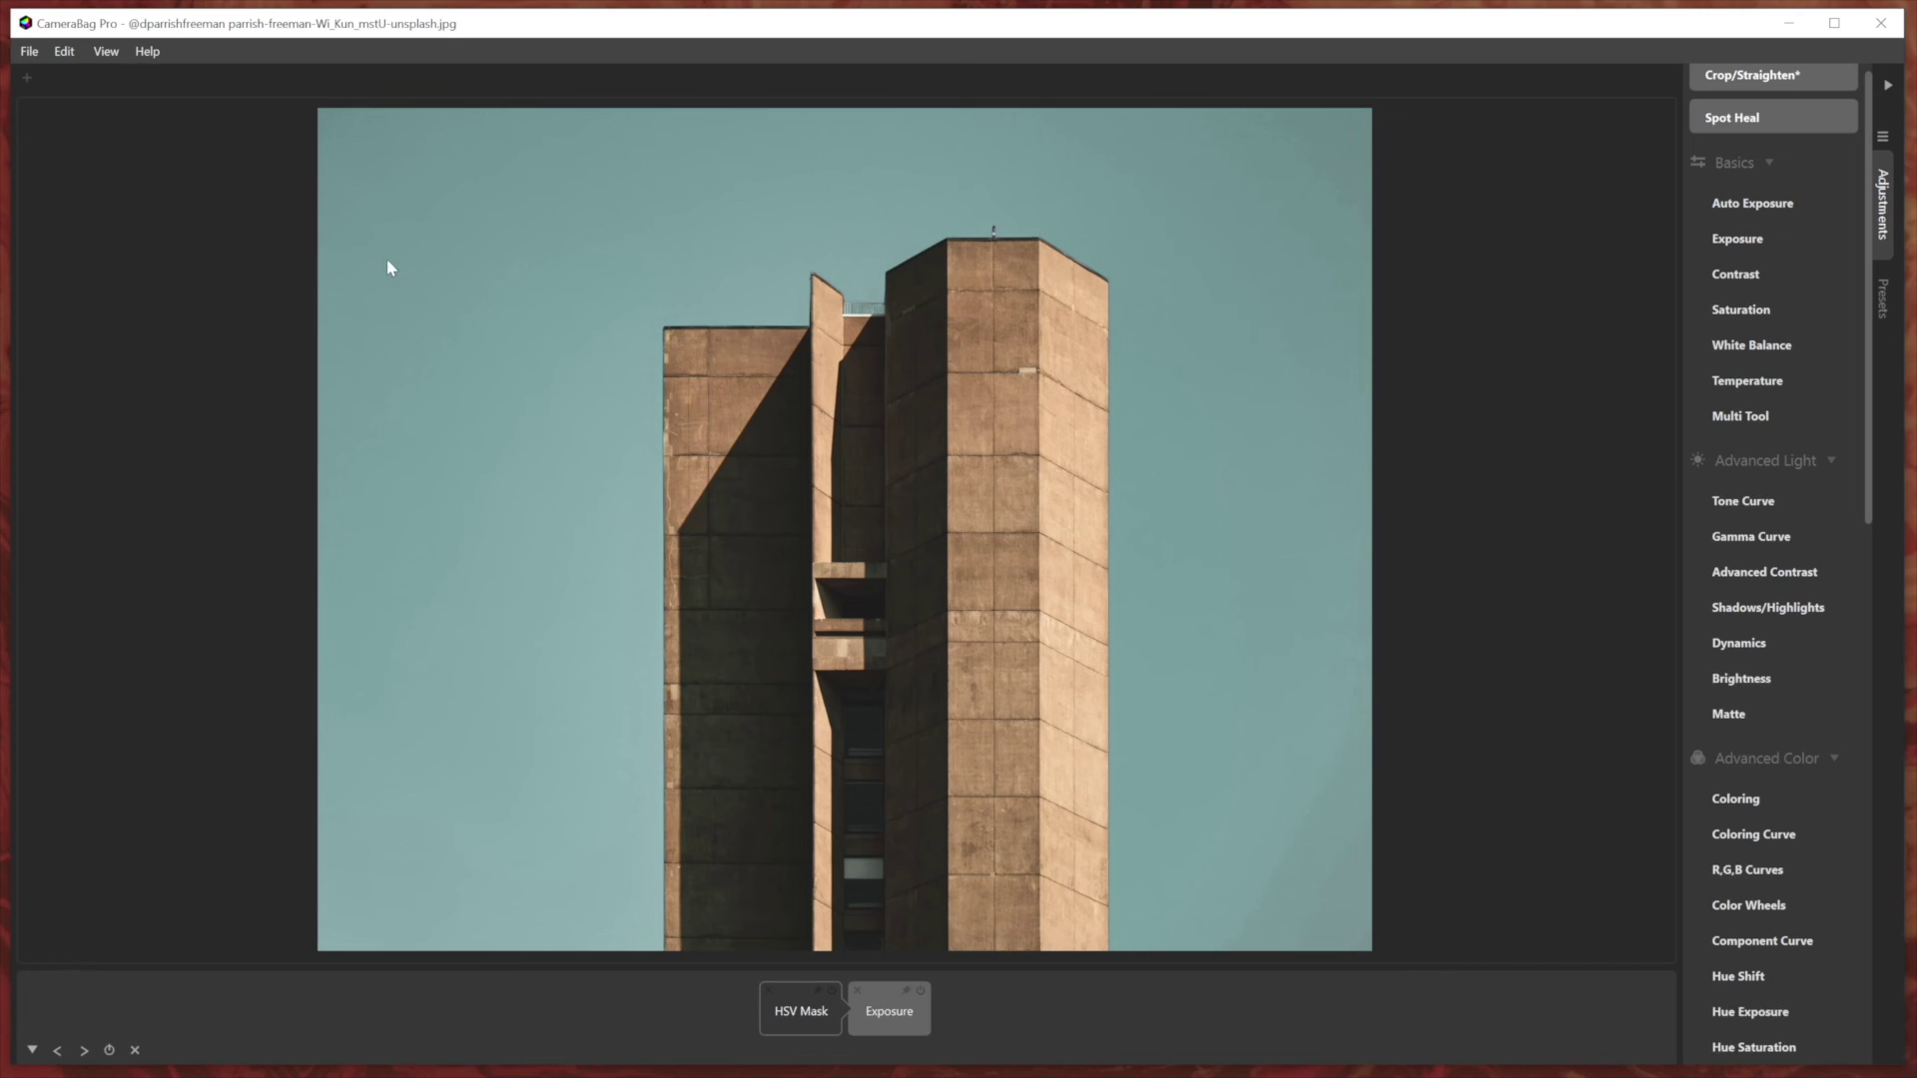
left_click(147, 51)
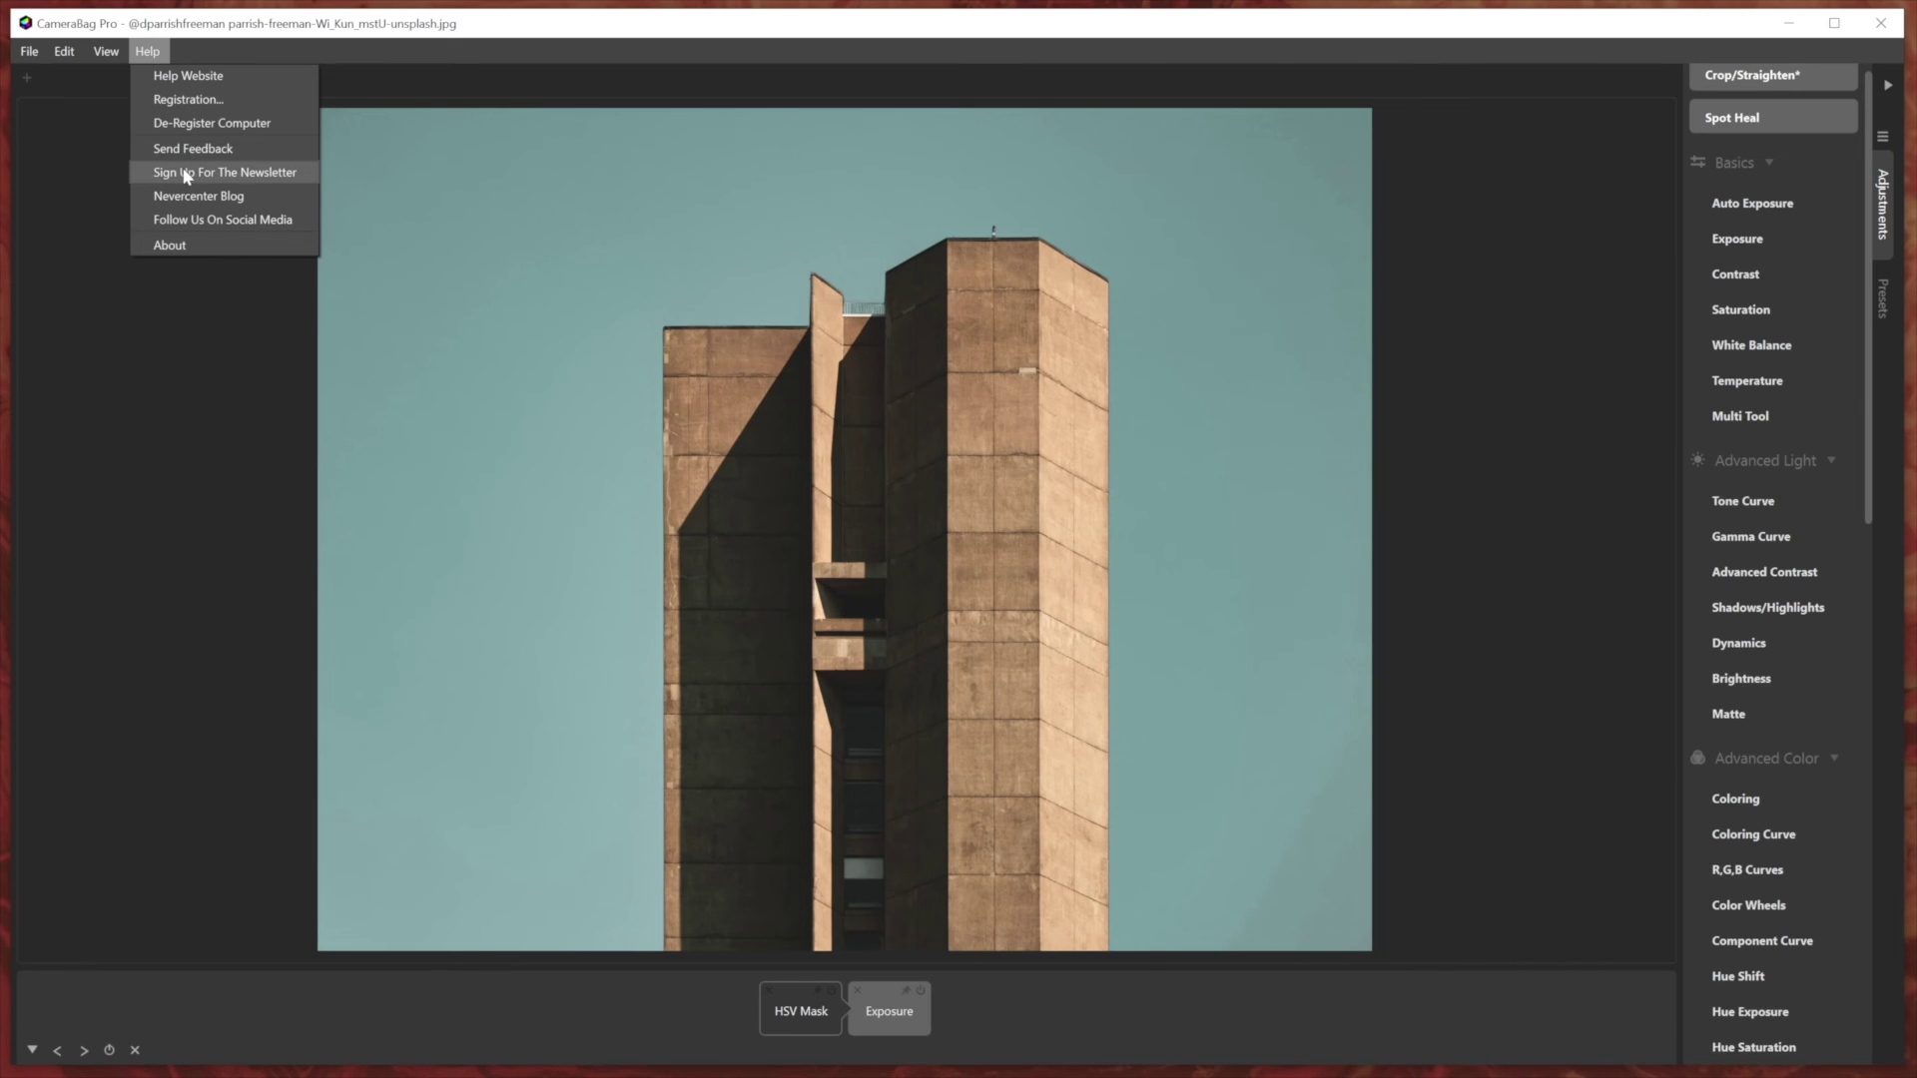
left_click(147, 51)
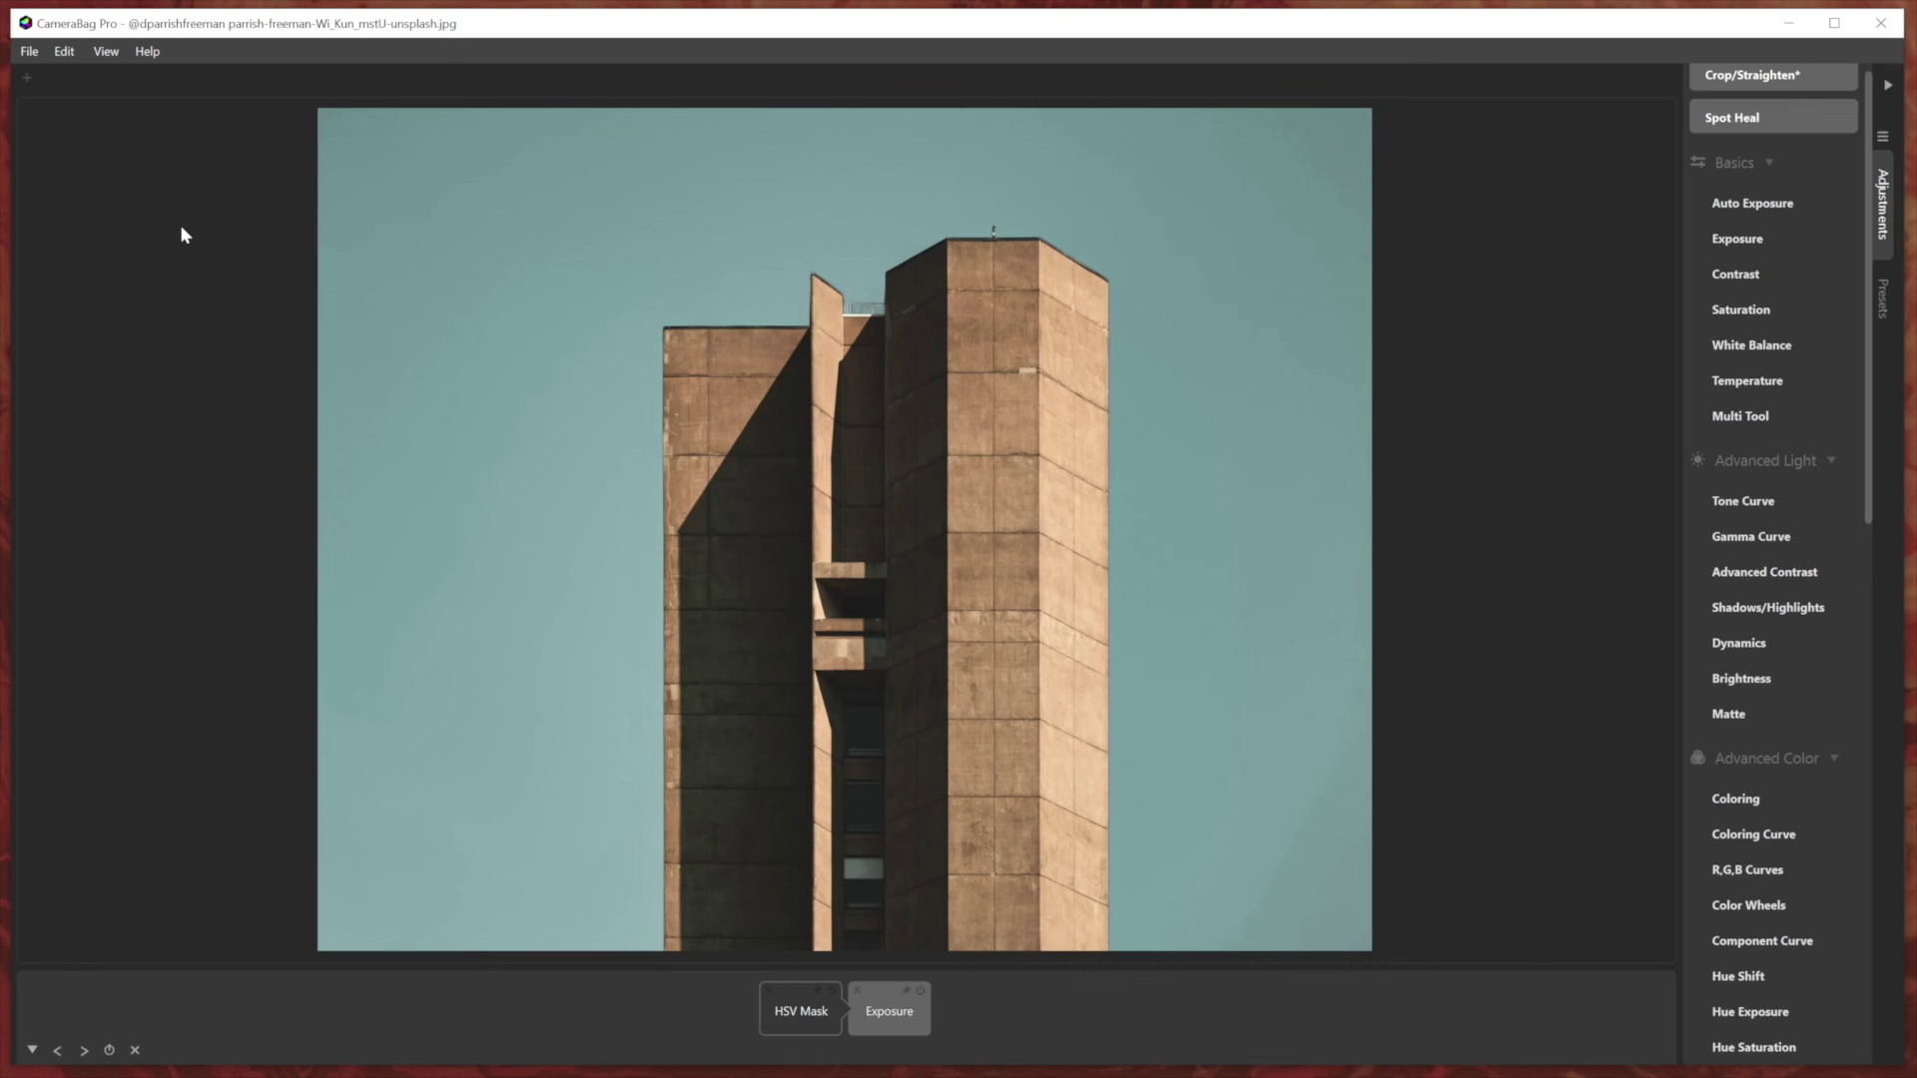